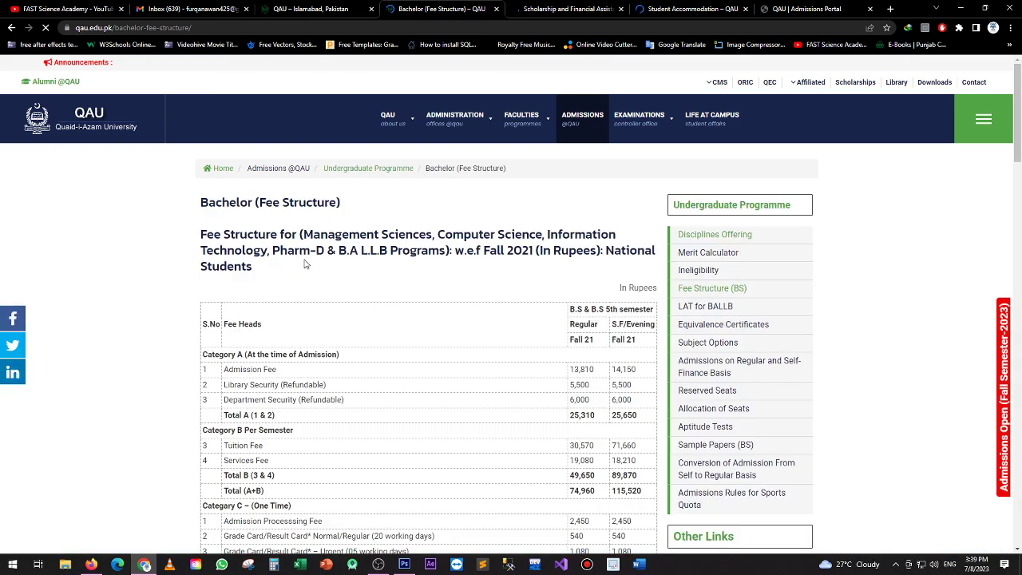
Scroll the Bachelor fee tables down to the foreign-student fees, then go to Student Accommodation
scroll(147, 283, "down", 2)
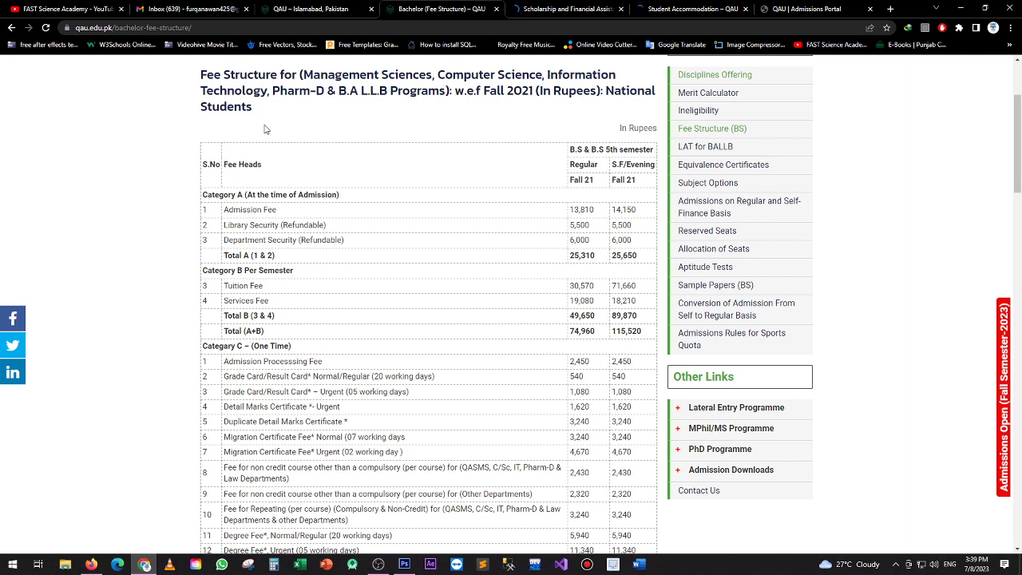
scroll(263, 128, "up", 1)
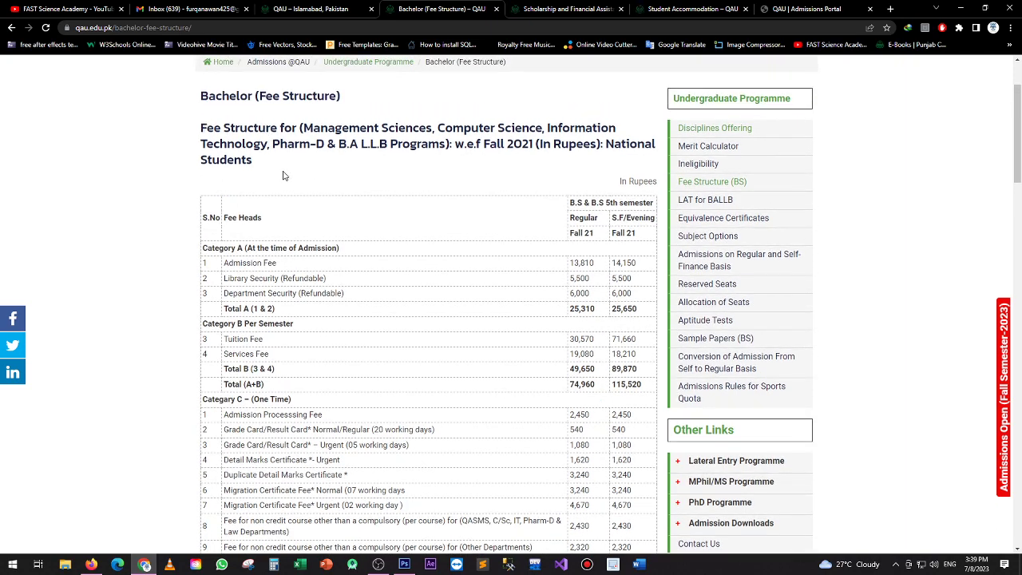
scroll(283, 174, "down", 2)
scroll(283, 174, "down", 6)
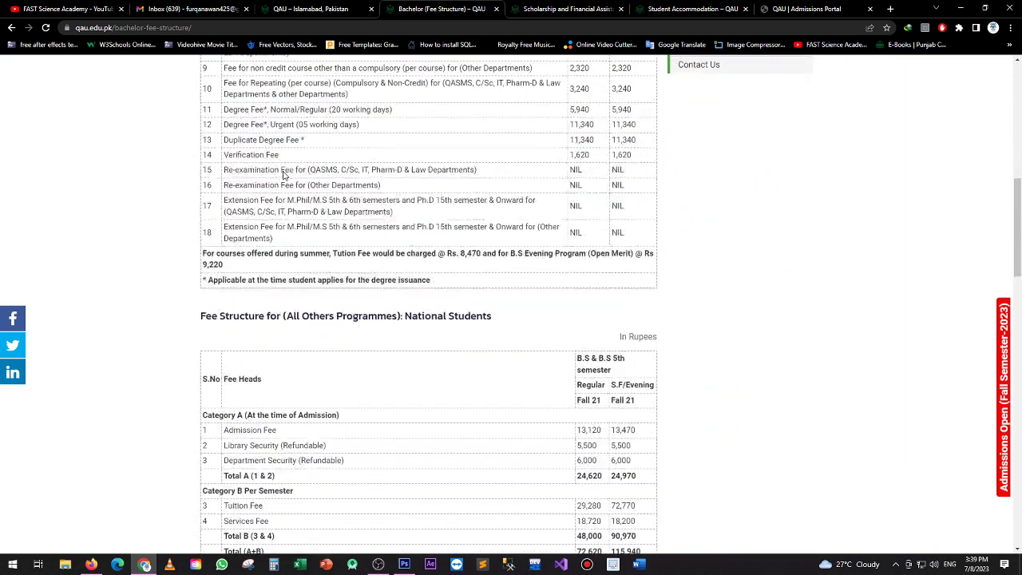
scroll(283, 174, "down", 2)
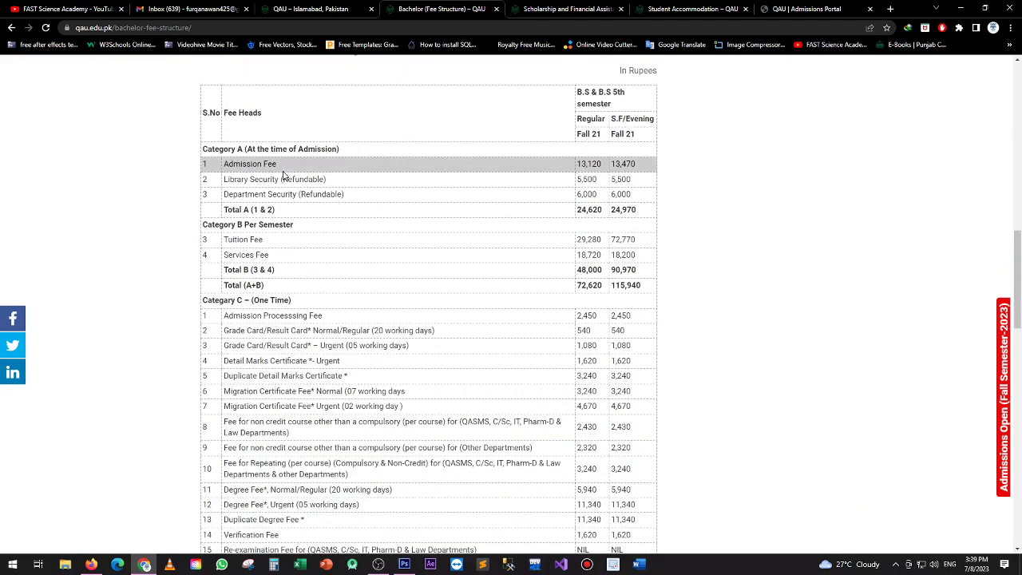
scroll(283, 174, "up", 1)
scroll(283, 174, "down", 15)
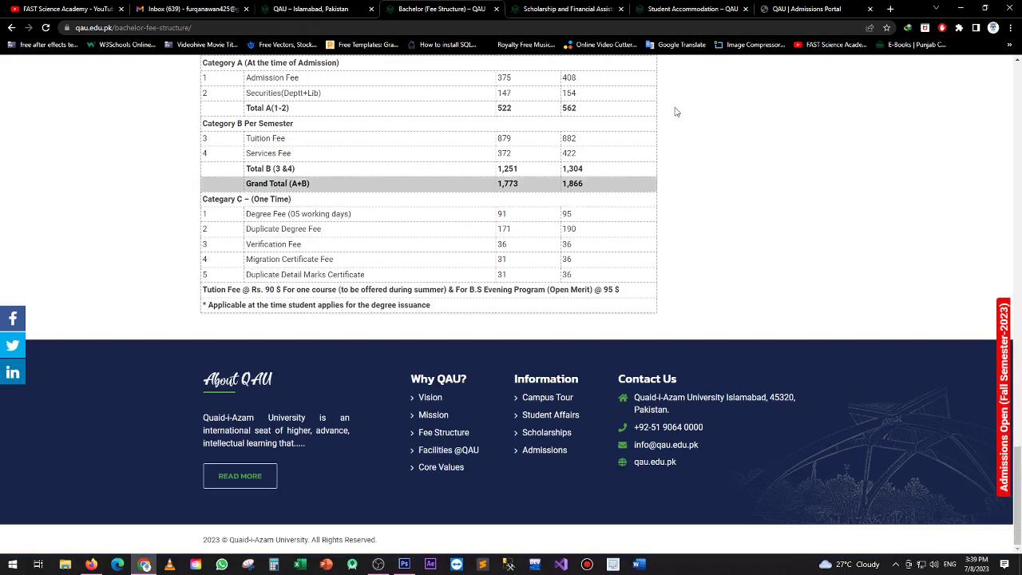
left_click(691, 8)
Scroll through the hostel capacity listing on the Student Accommodation page
scroll(490, 258, "down", 1)
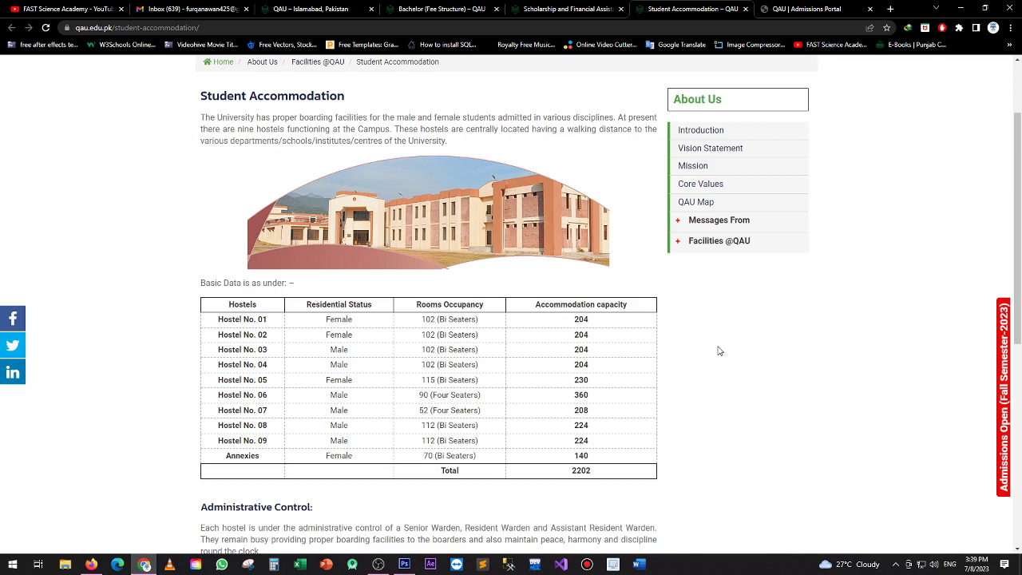
scroll(718, 352, "down", 4)
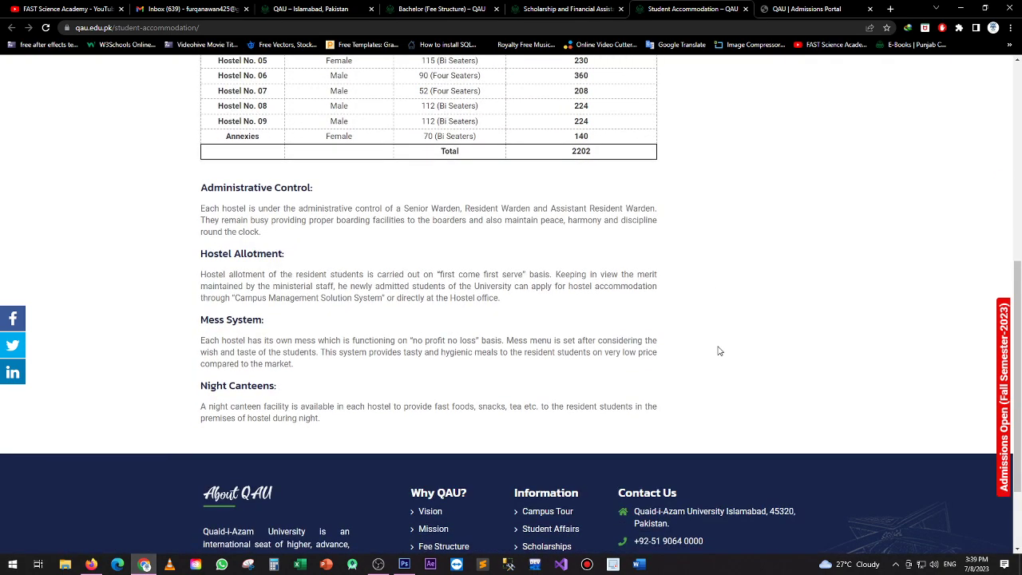
scroll(718, 351, "up", 5)
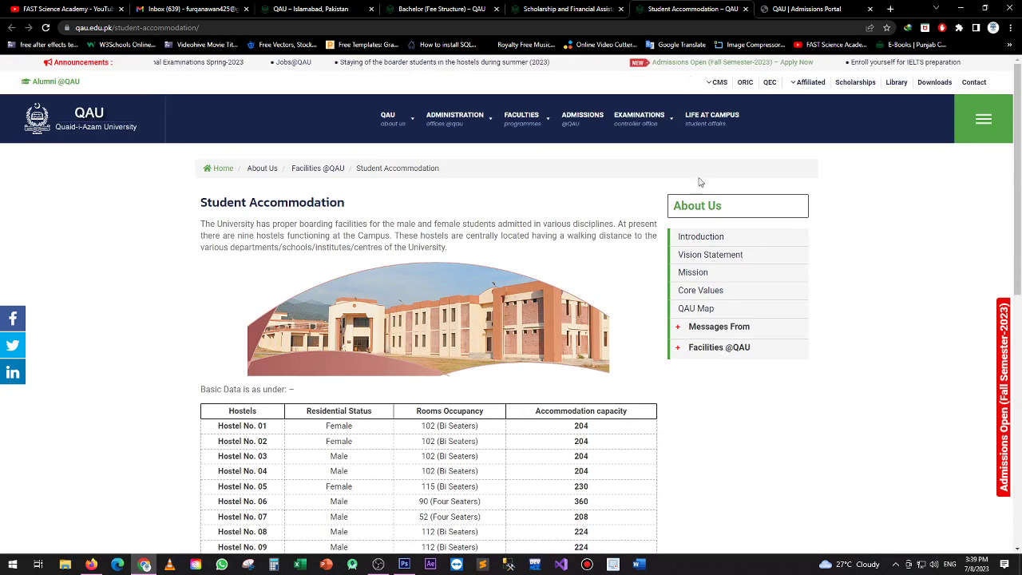
Review the Scholarship and Financial Assistance page, then bring up the admissions portal sign-up page
left_click(589, 7)
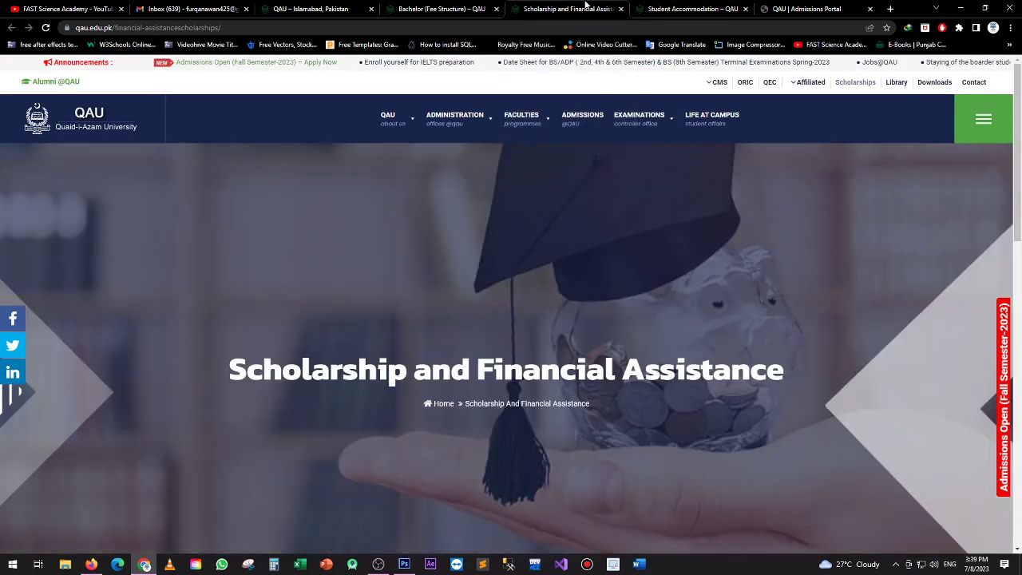
scroll(554, 343, "down", 6)
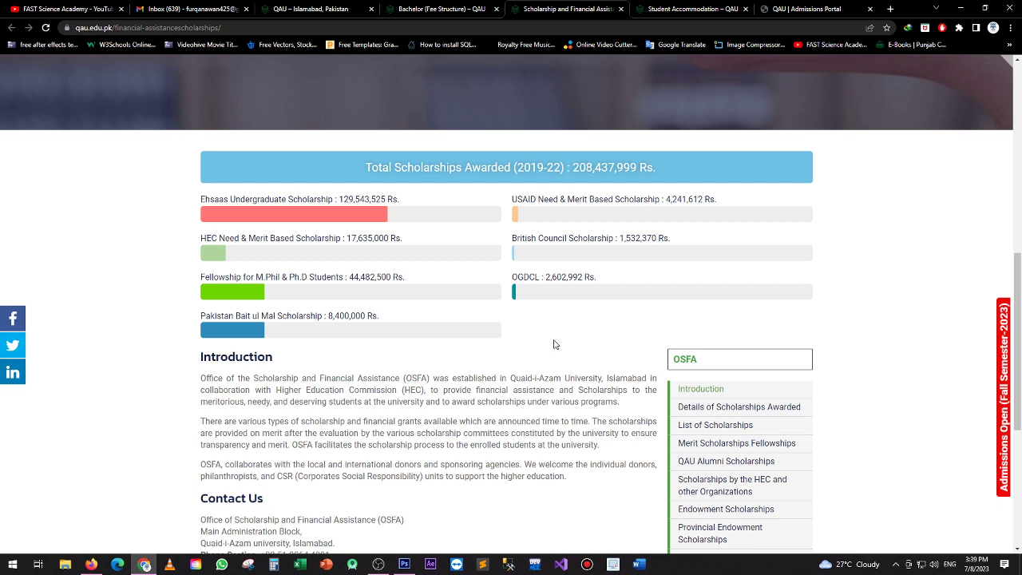
scroll(554, 344, "down", 4)
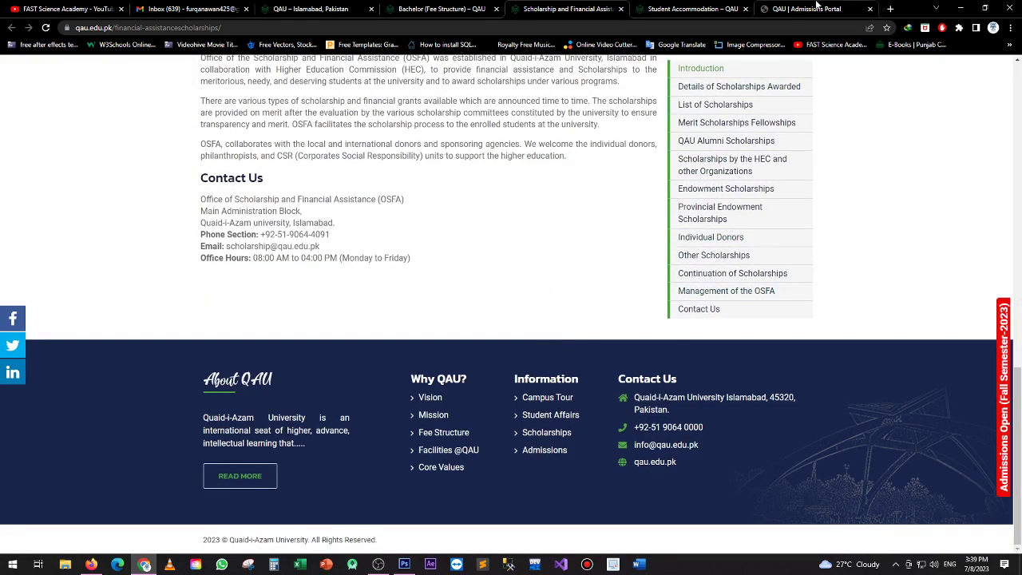
left_click(816, 7)
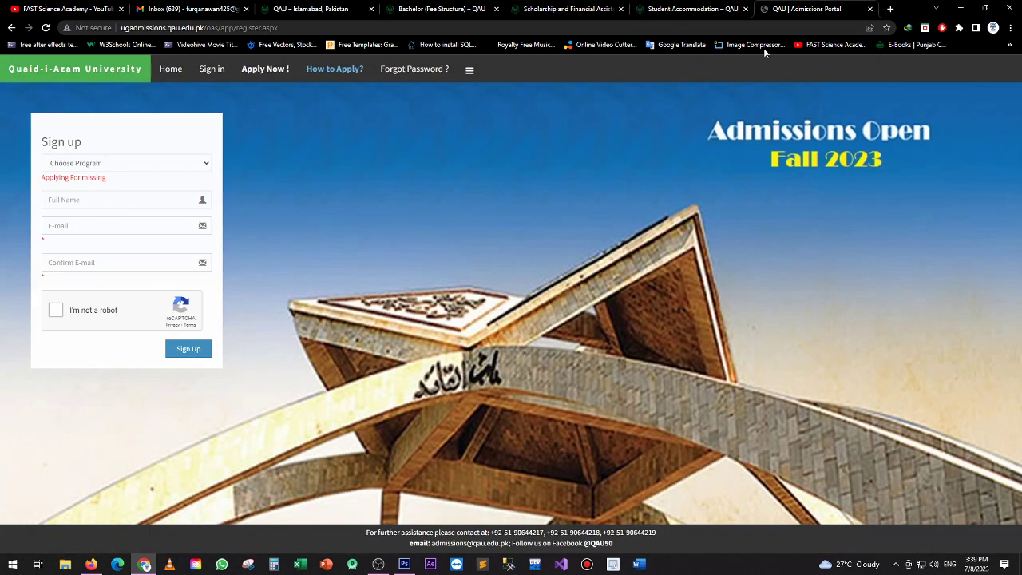
Select the BS/L.L.B (Morning) Programme and enter the applicant's full name
left_click(85, 164)
left_click(87, 188)
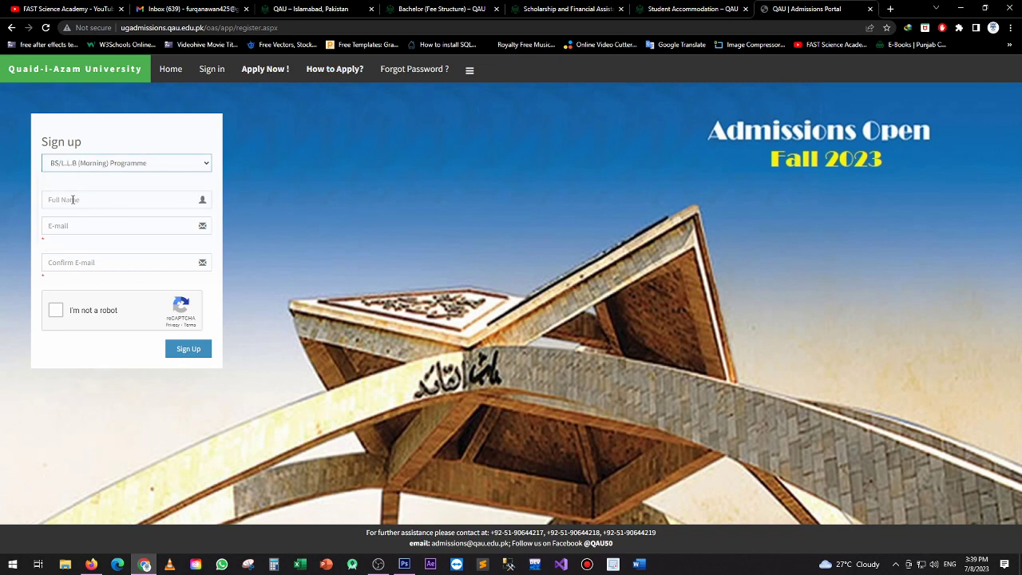
left_click(73, 199)
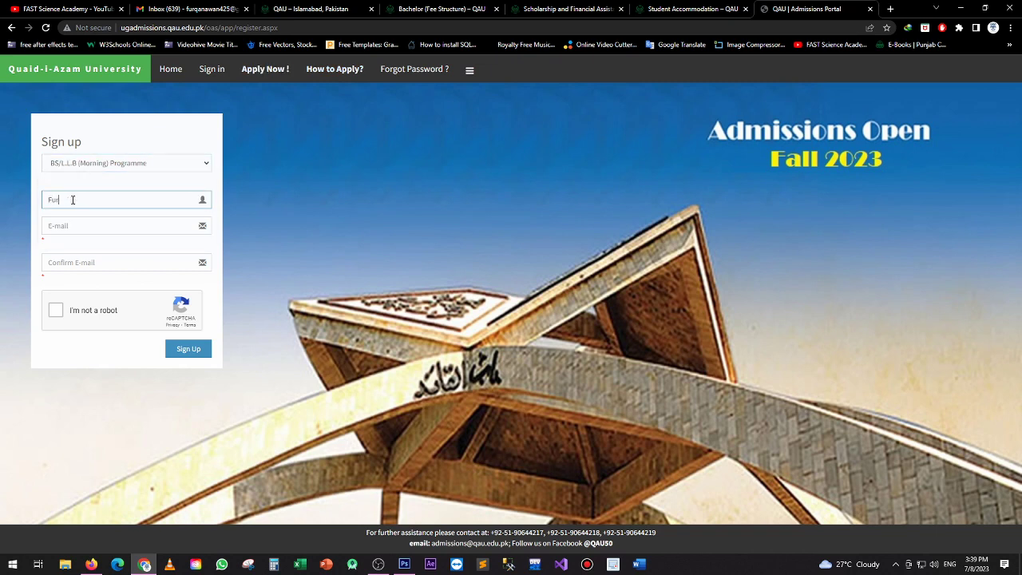
Enter and confirm the applicant's e-mail, pass the reCAPTCHA check, and sign up
left_click(82, 228)
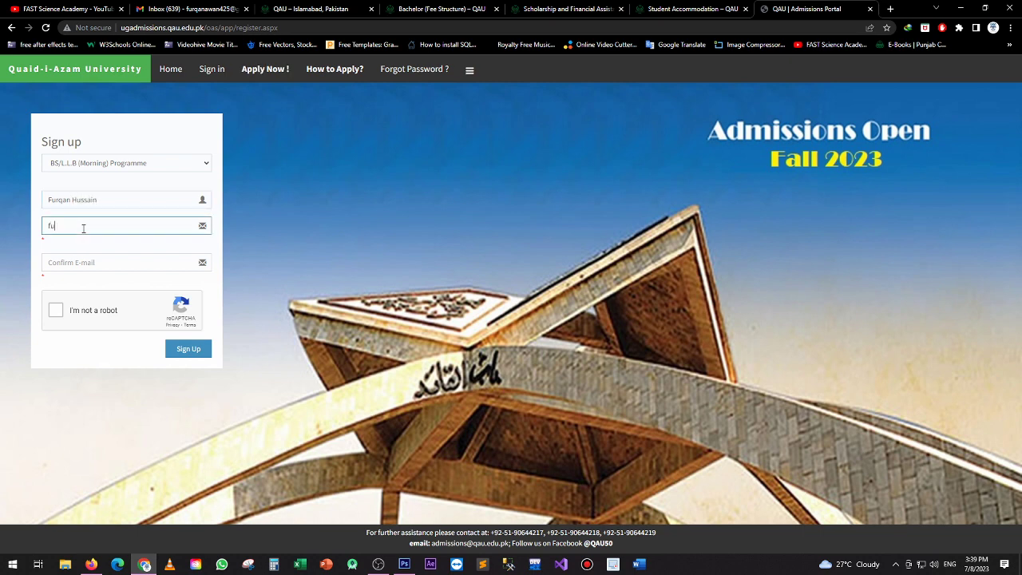
left_click(168, 255)
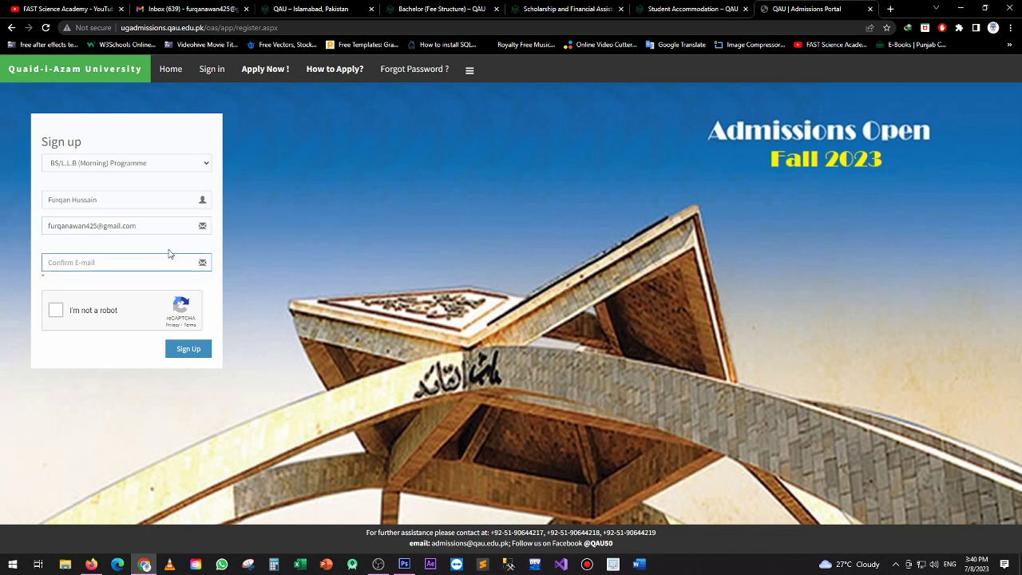
left_click_drag(154, 227, 24, 232)
key("ctrl+c")
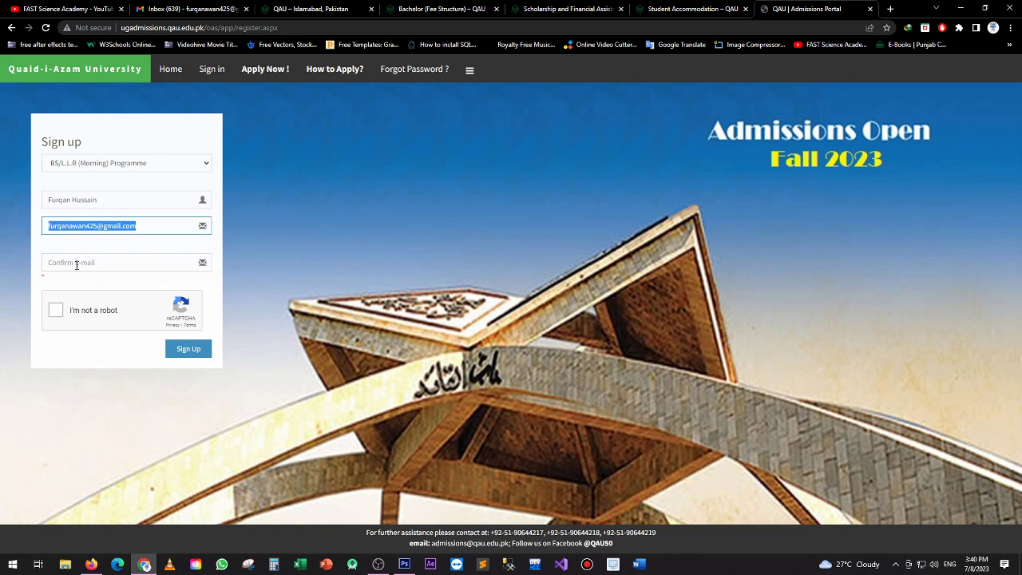
left_click(74, 263)
key("ctrl+v")
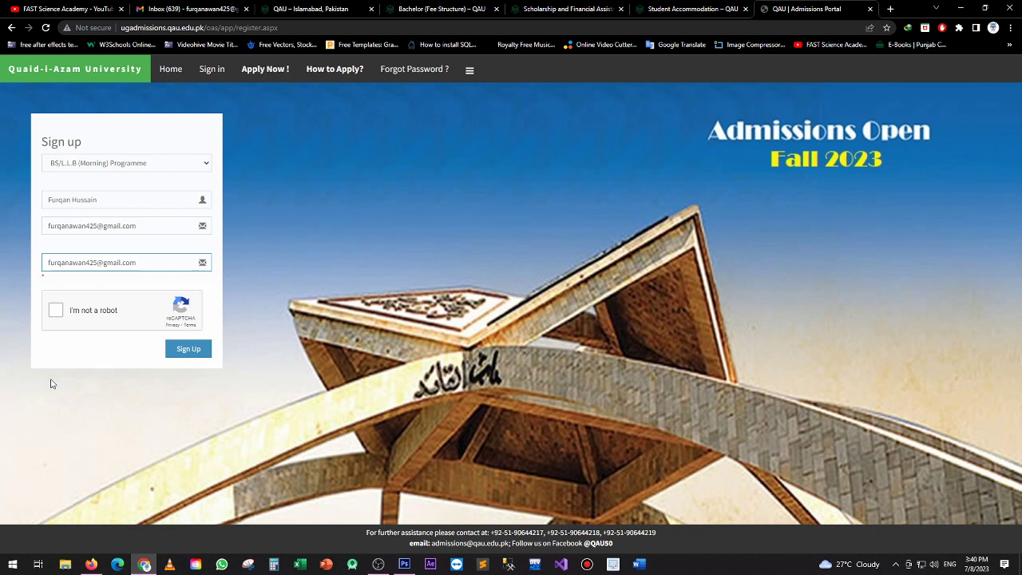
left_click(58, 311)
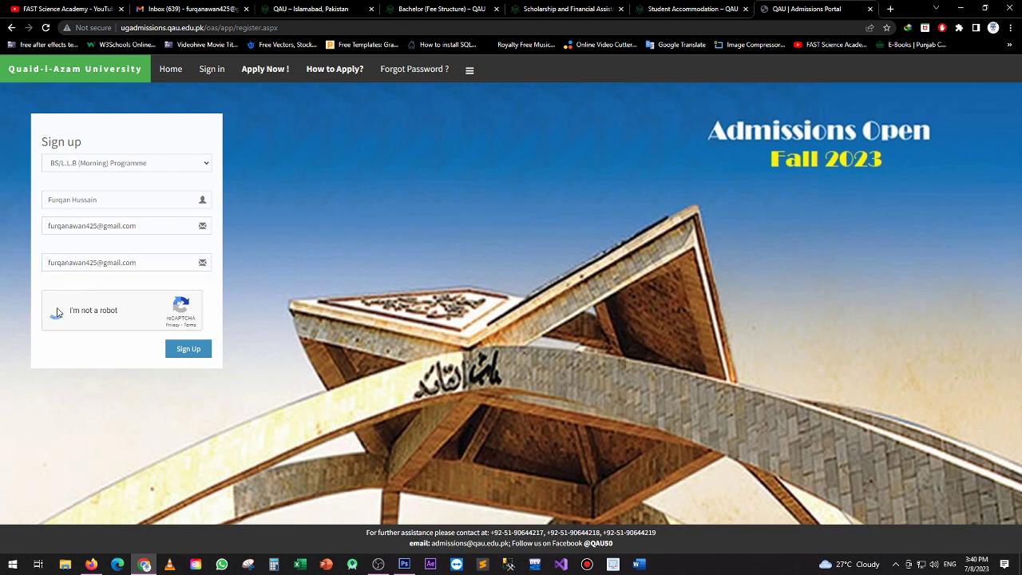
left_click(192, 353)
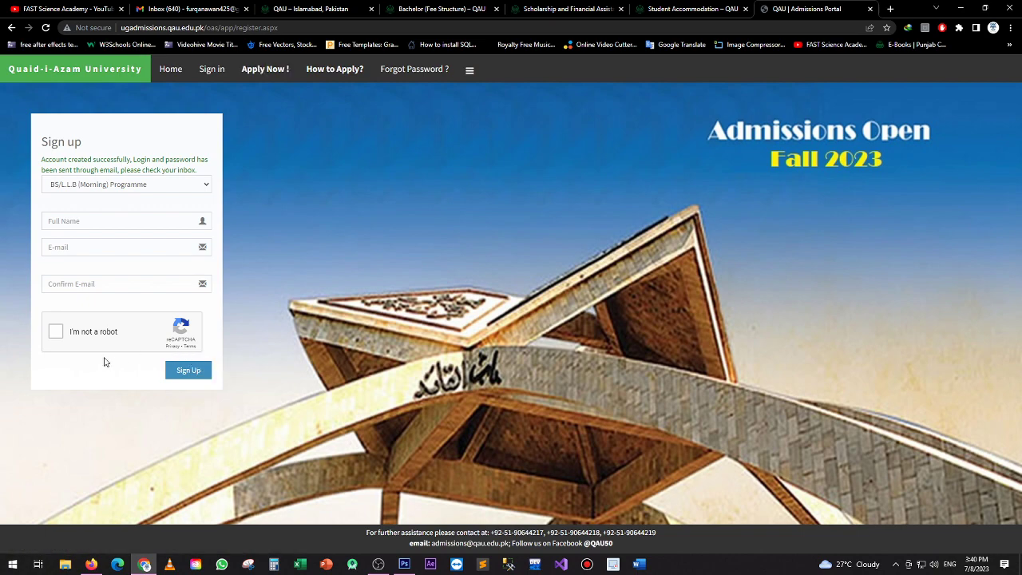
Open the QAU login-credentials email, open its sign-in link in a new tab, and select the login ID
left_click(207, 9)
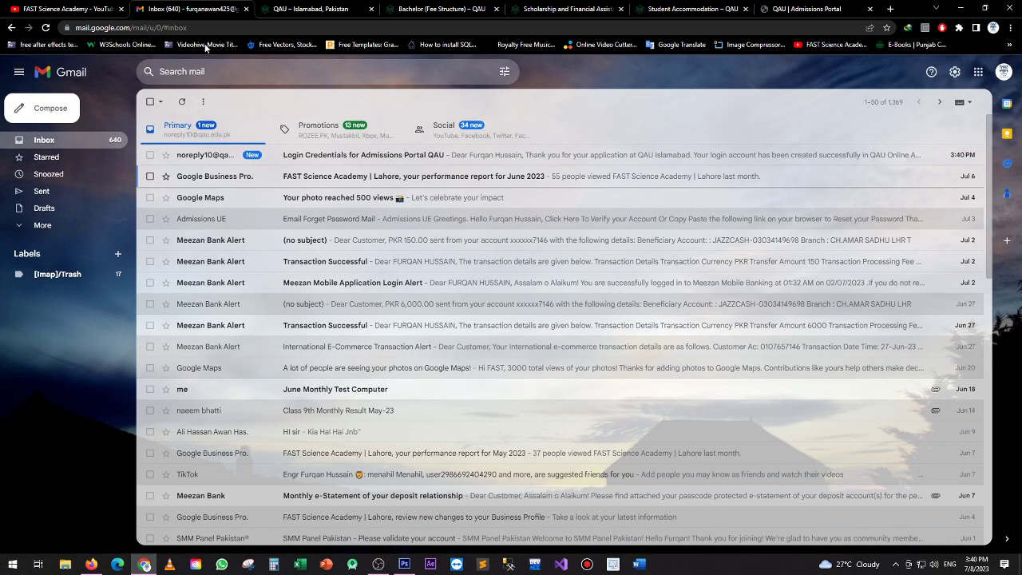
left_click(331, 158)
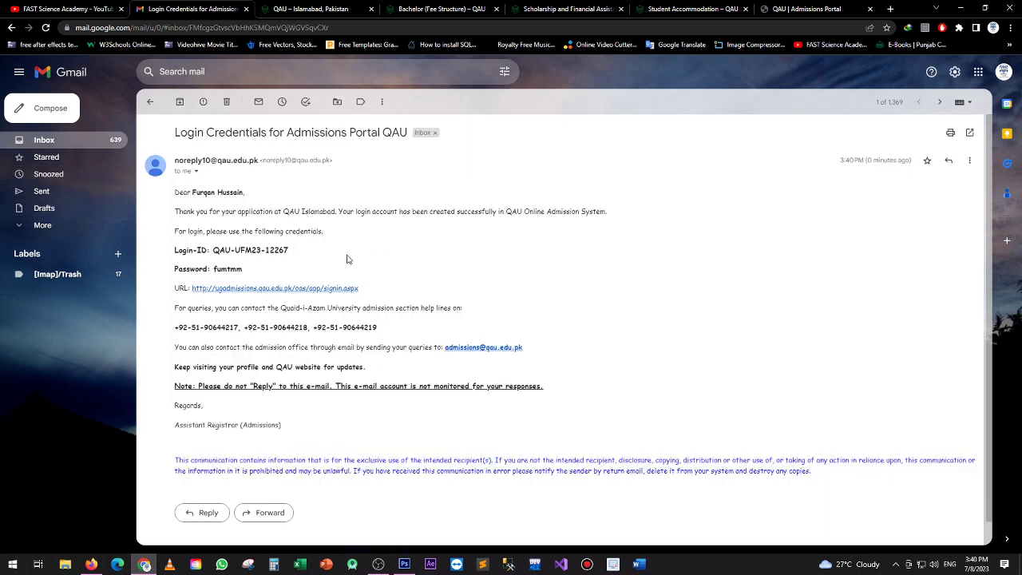
middle_click(269, 294)
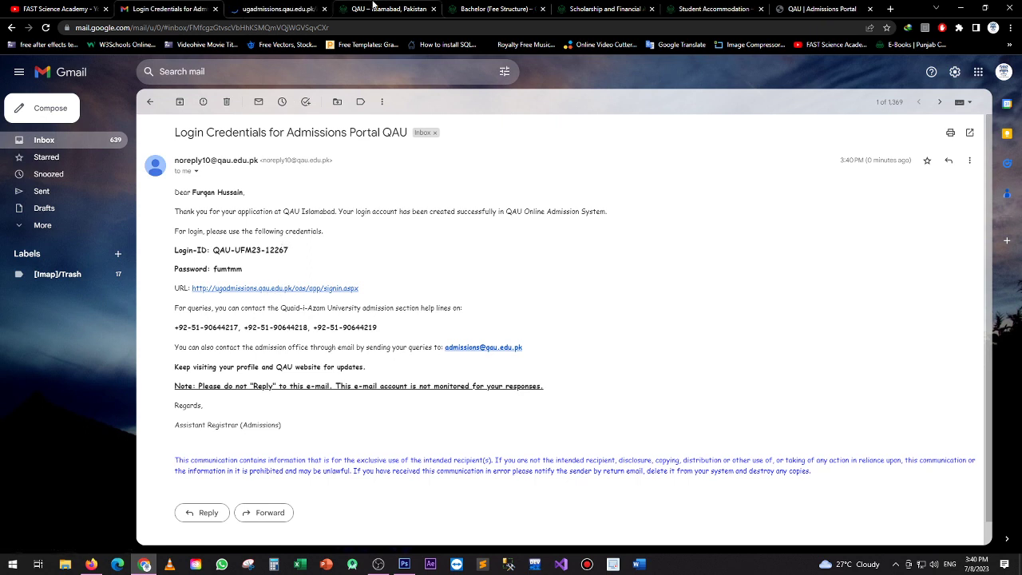
left_click(276, 9)
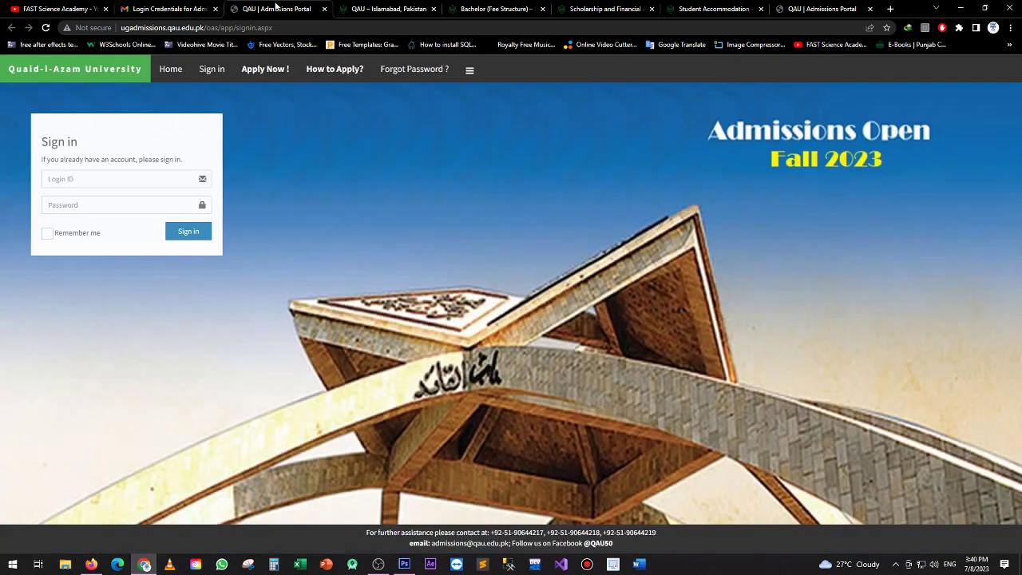
left_click(169, 8)
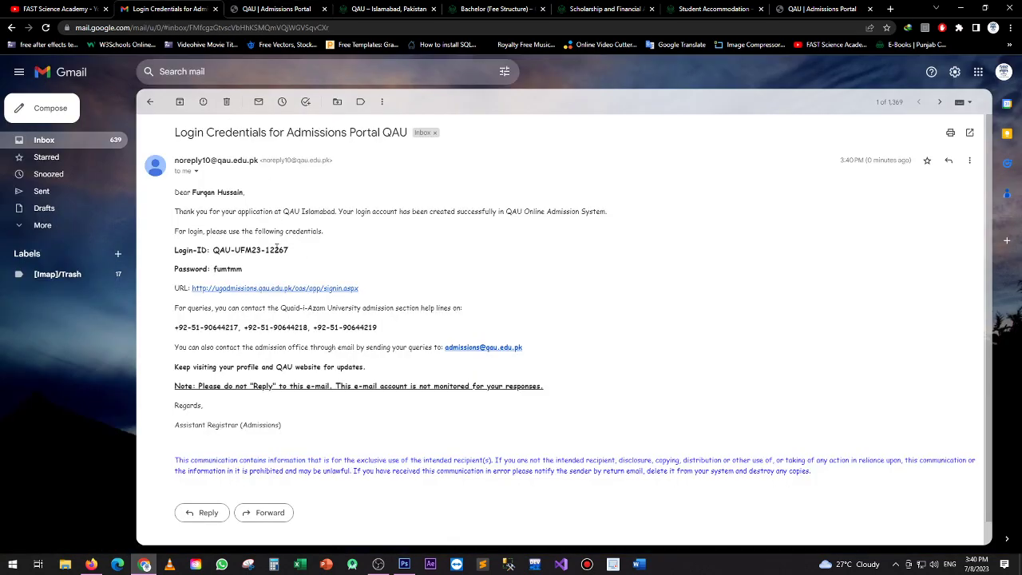
left_click_drag(173, 250, 286, 250)
left_click(211, 254)
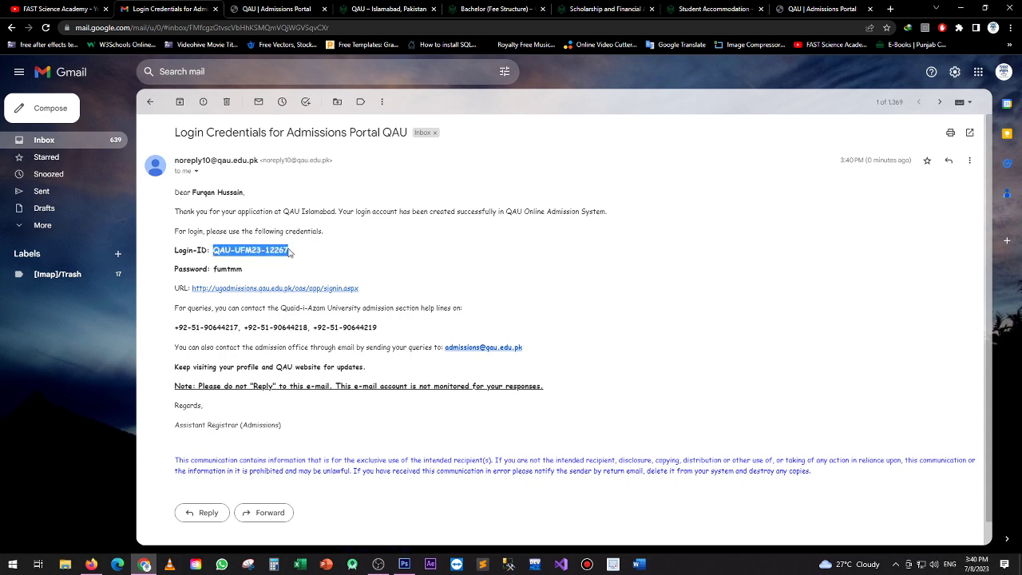
Paste the emailed login ID into the portal sign-in form
left_click(277, 9)
left_click(90, 183)
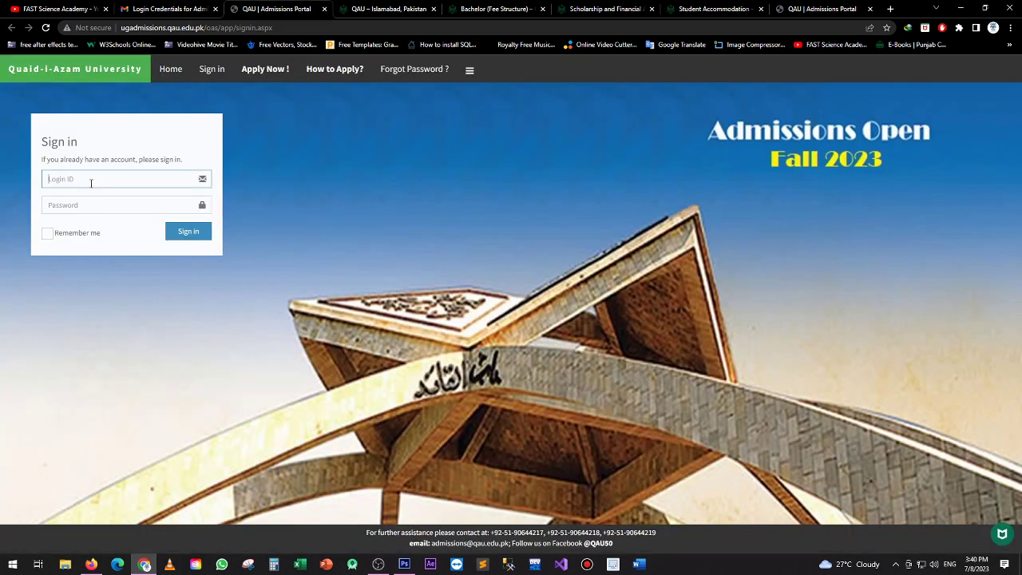
key("ctrl+v")
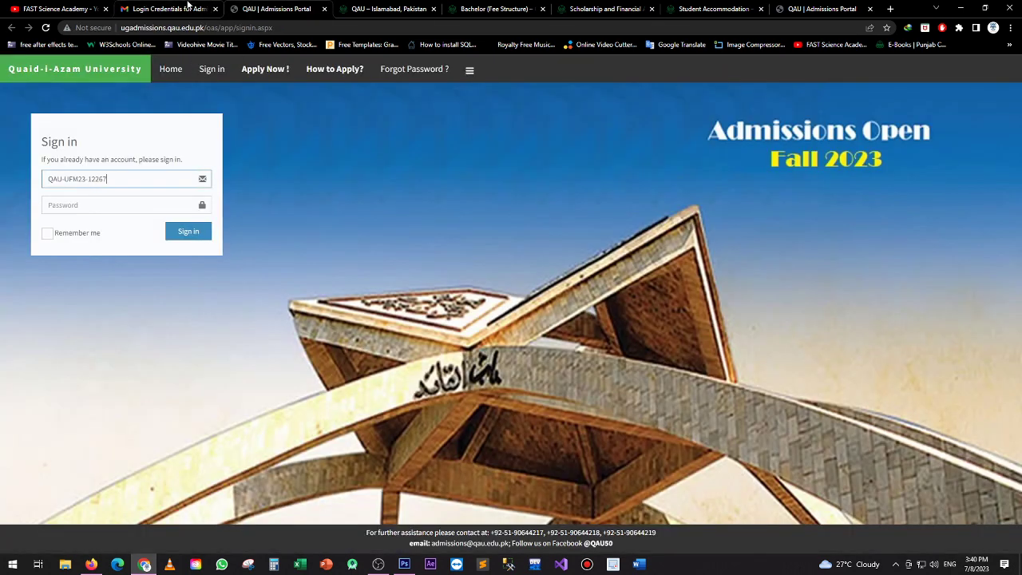
Copy in the emailed password, sign in, and decline Chrome's offer to save the password
left_click(170, 9)
left_click_drag(213, 269, 263, 274)
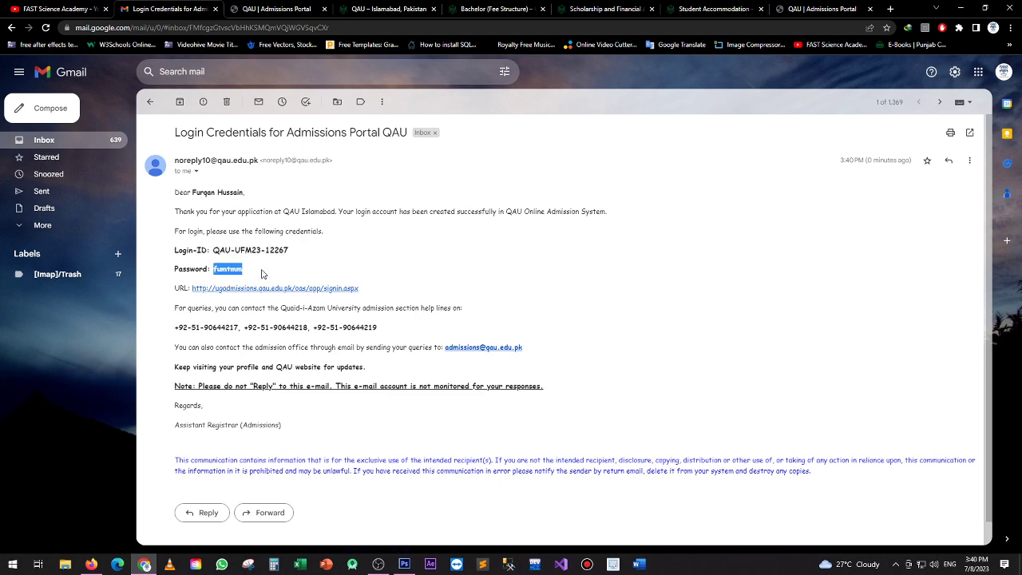
left_click(270, 6)
left_click(75, 207)
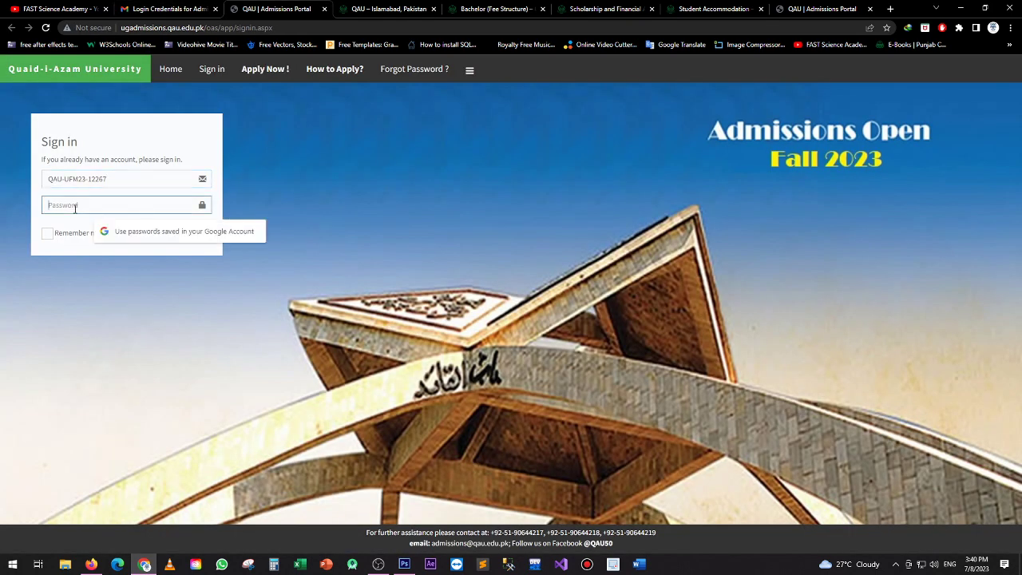
key("ctrl+v")
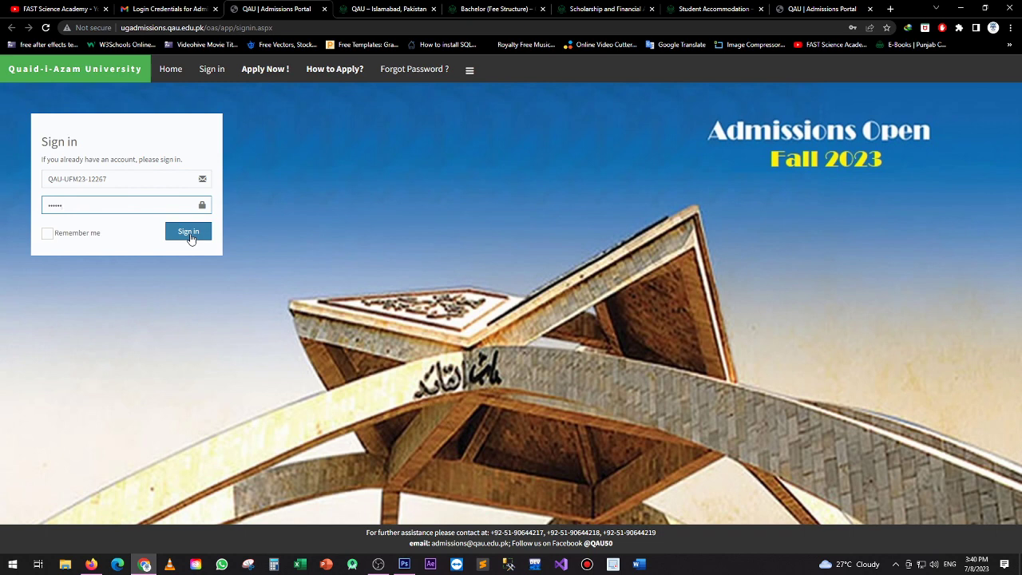
left_click(189, 233)
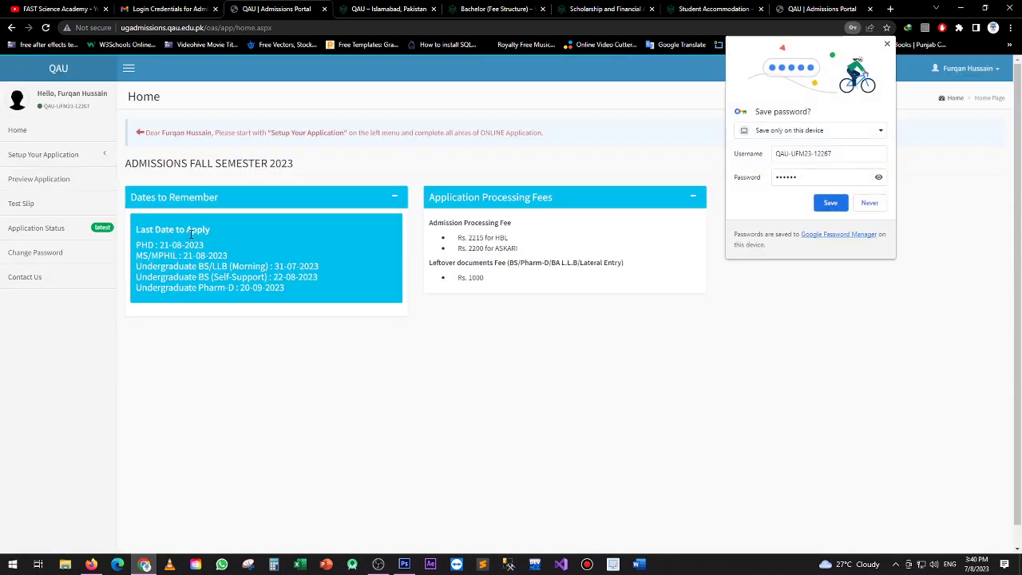
left_click(869, 204)
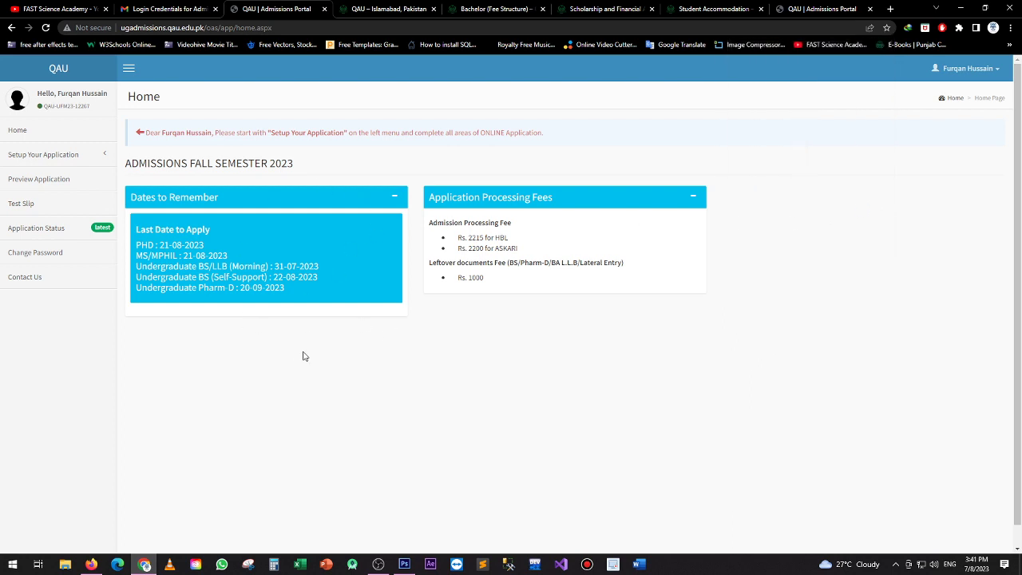
left_click_drag(136, 229, 221, 230)
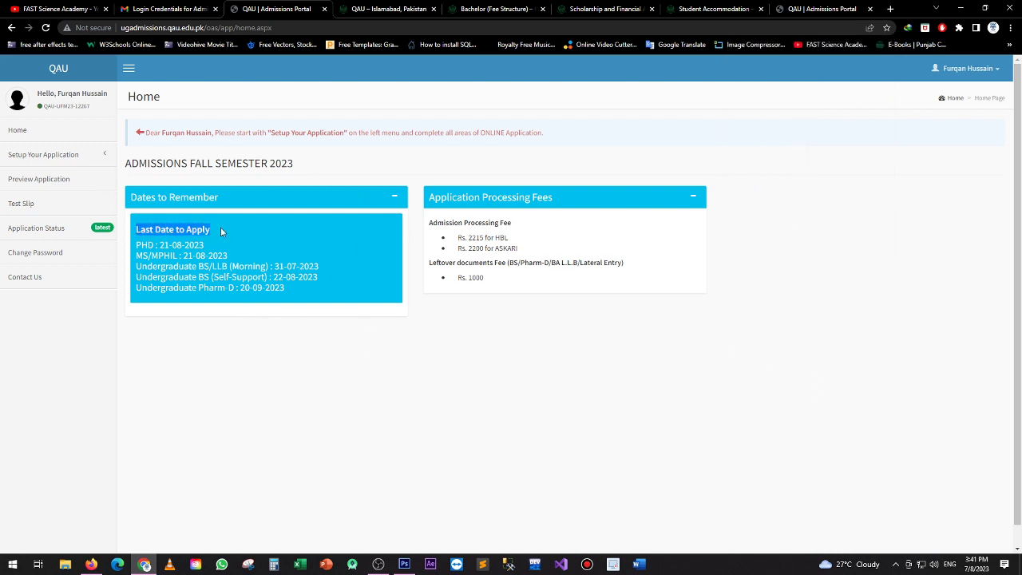
left_click(238, 228)
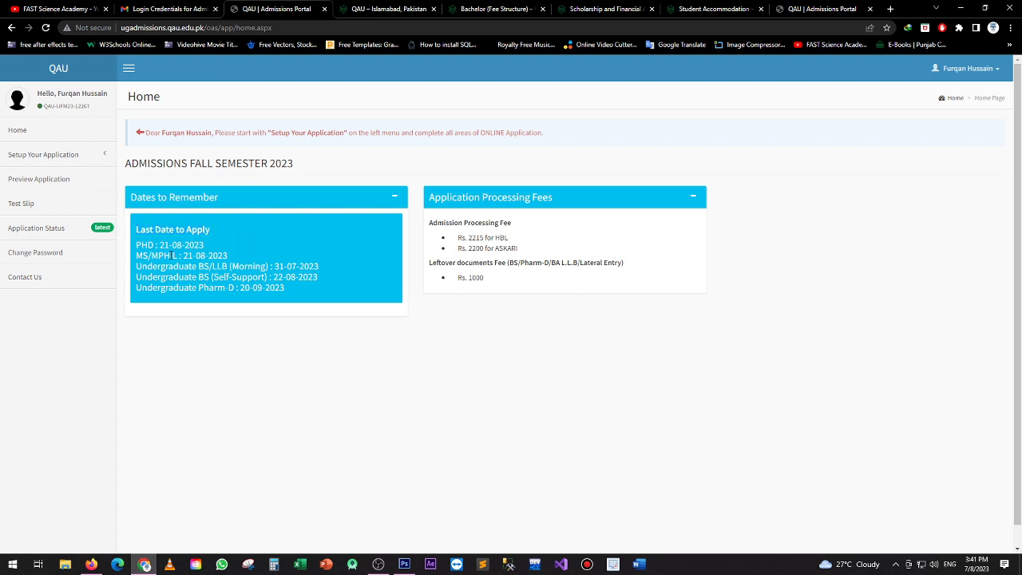
left_click_drag(136, 250, 230, 256)
left_click(231, 245)
left_click(262, 243)
left_click_drag(137, 266, 294, 267)
left_click(326, 269)
left_click_drag(138, 277, 337, 277)
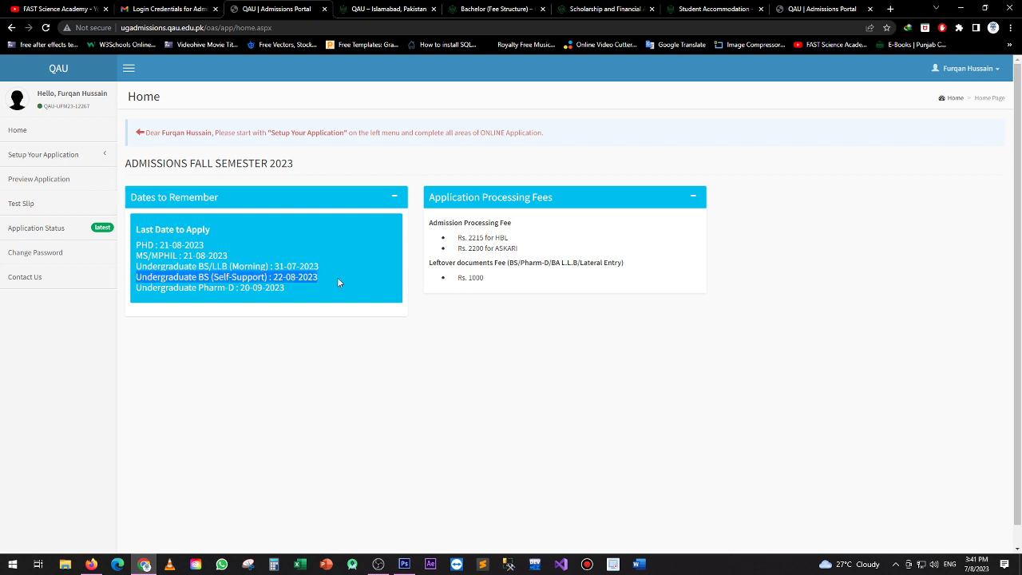
left_click(337, 277)
left_click_drag(134, 290, 292, 290)
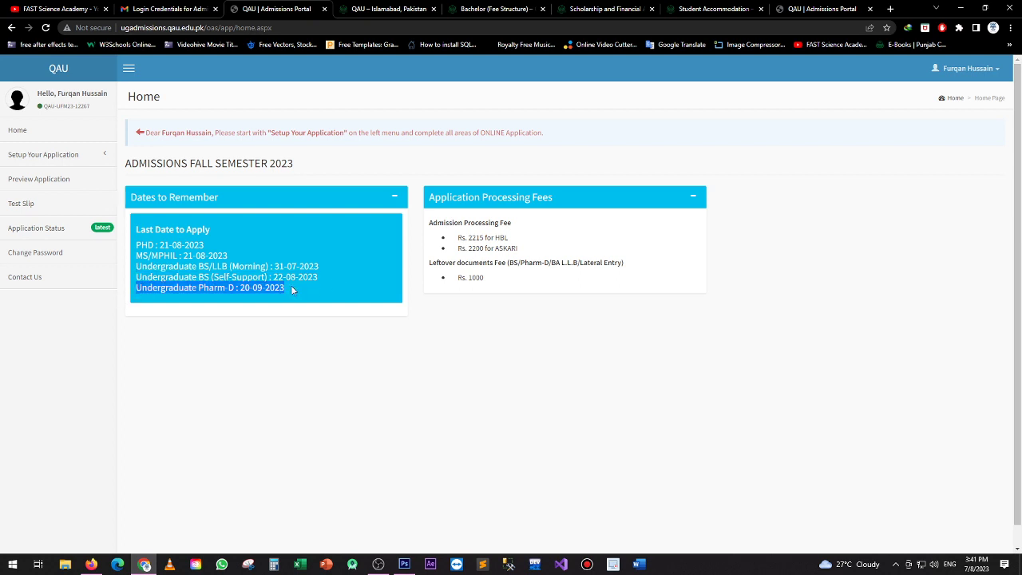
left_click(509, 263)
left_click_drag(455, 237, 513, 250)
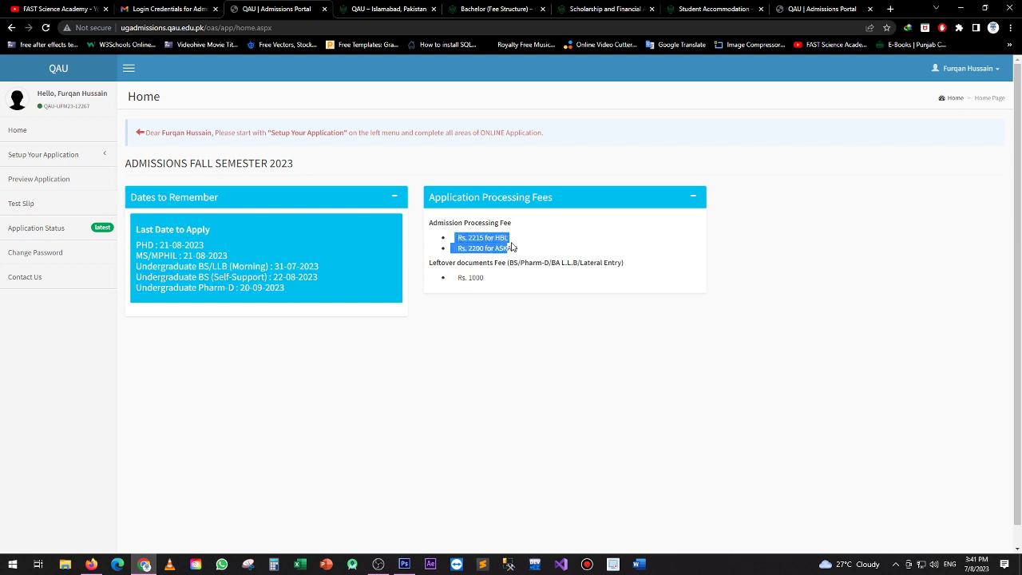
left_click(519, 289)
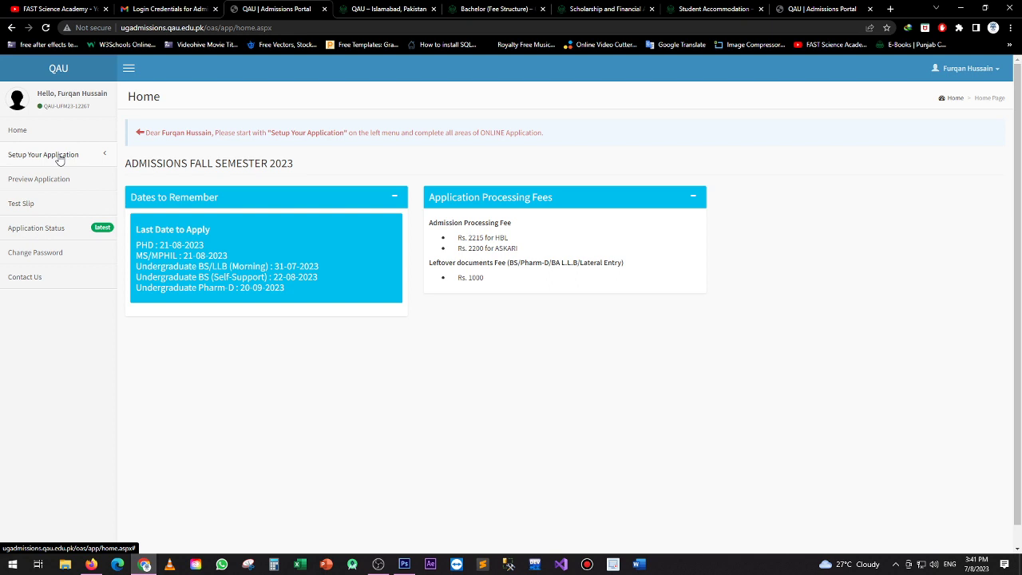
On Programme Choices, save BS Computer Science on Regular basis as the first choice
left_click(59, 159)
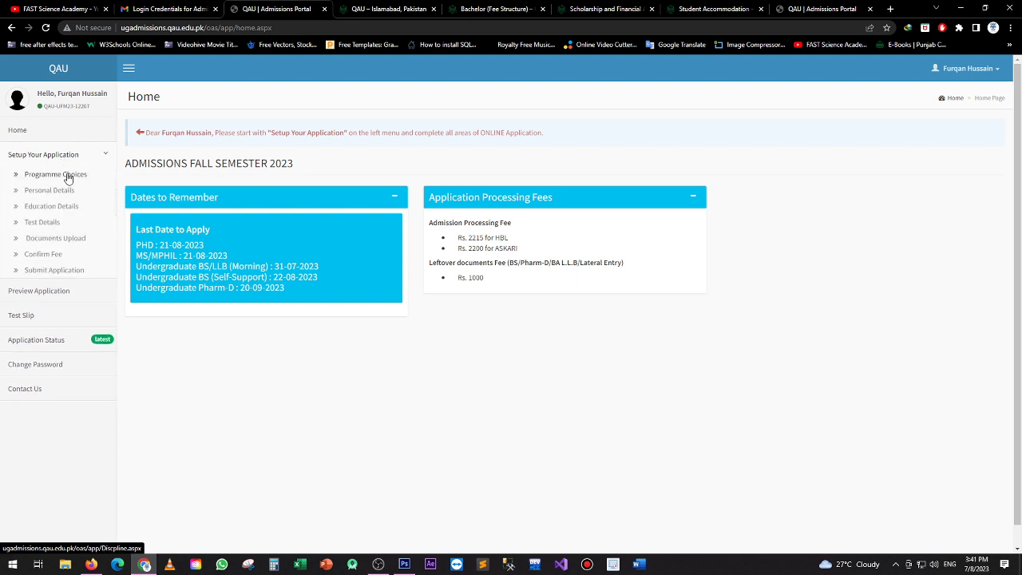
left_click(67, 174)
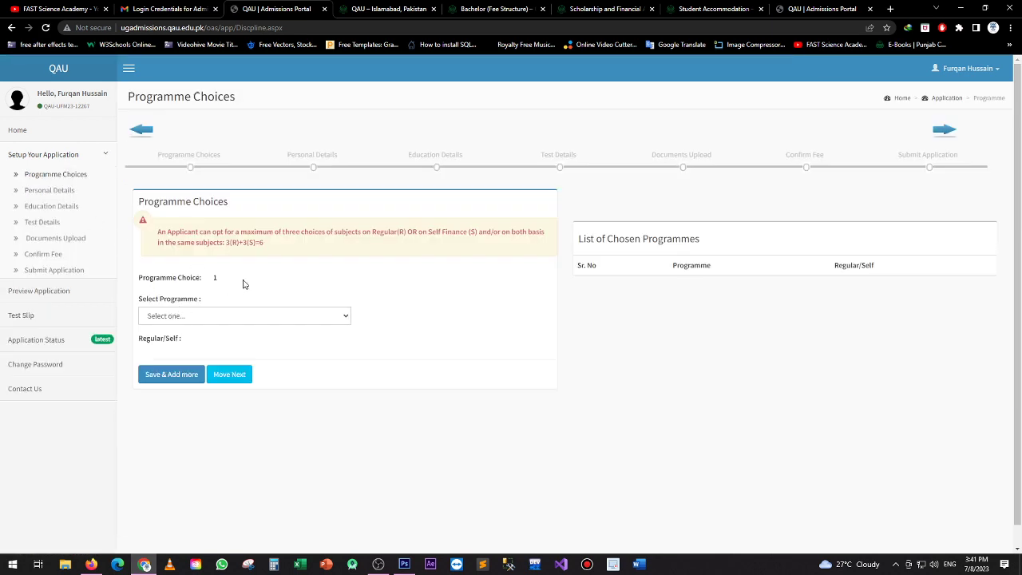
left_click(212, 317)
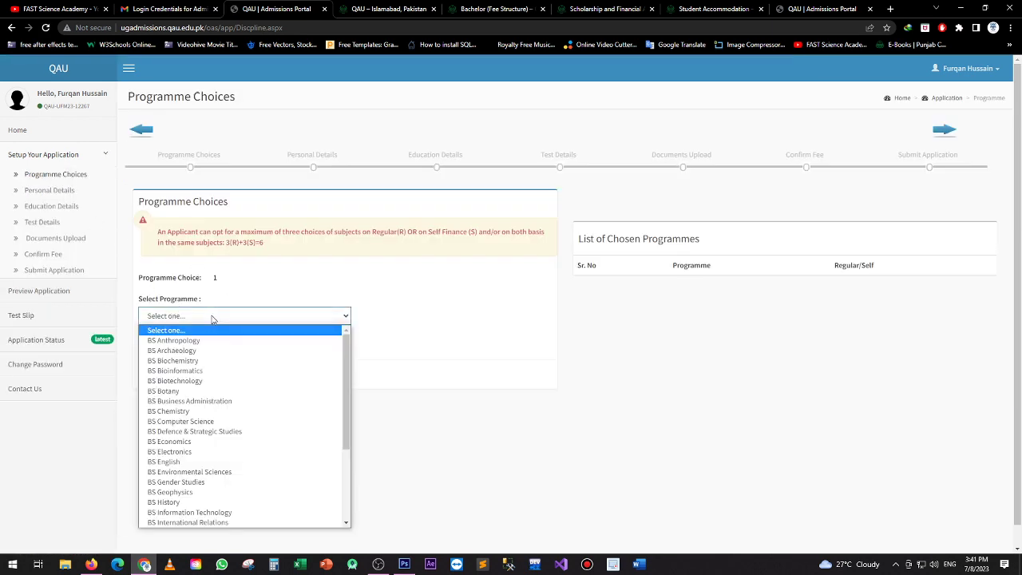
left_click(192, 422)
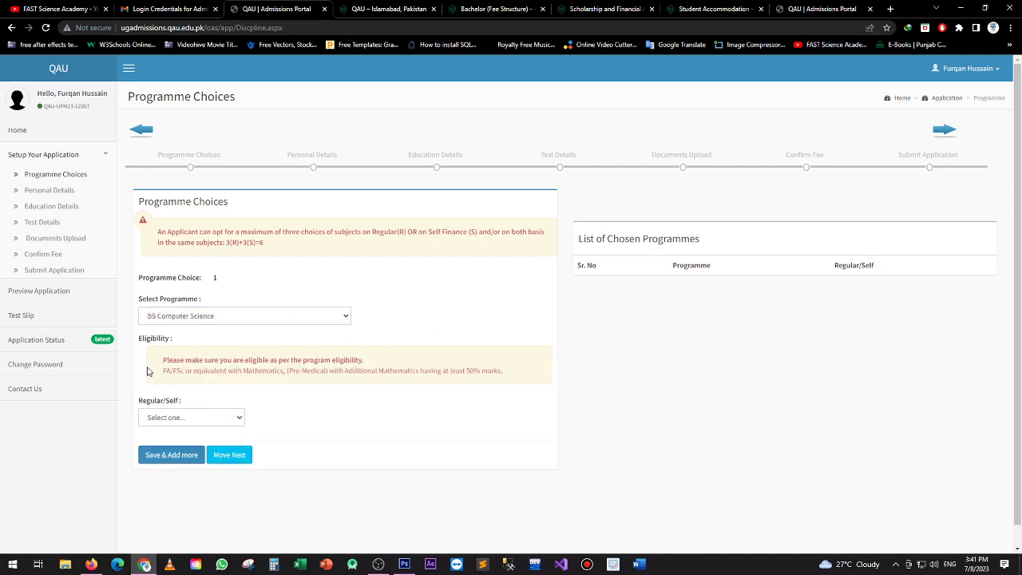
scroll(303, 338, "down", 1)
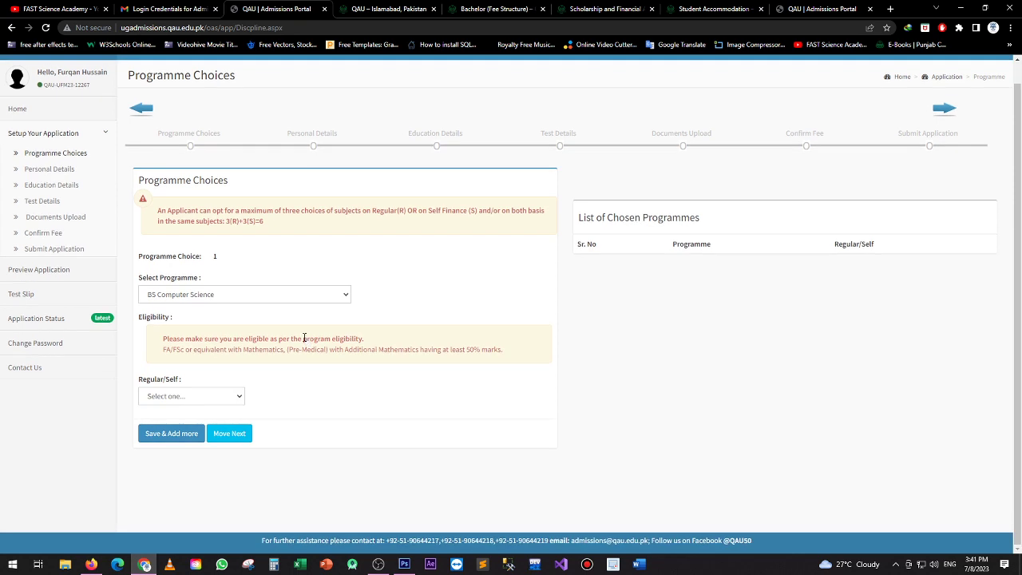
left_click(182, 394)
left_click(169, 421)
left_click(431, 256)
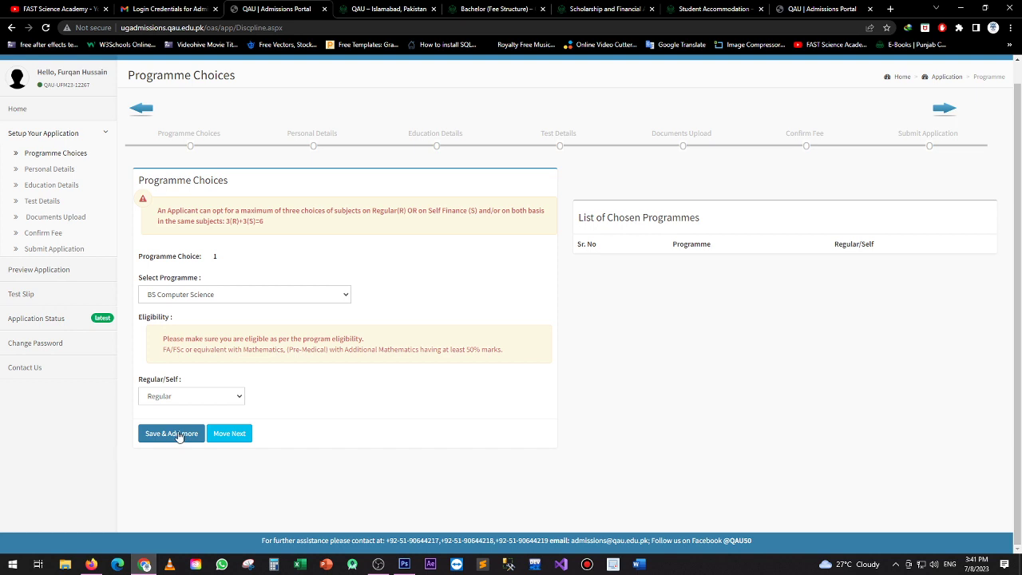
left_click(172, 434)
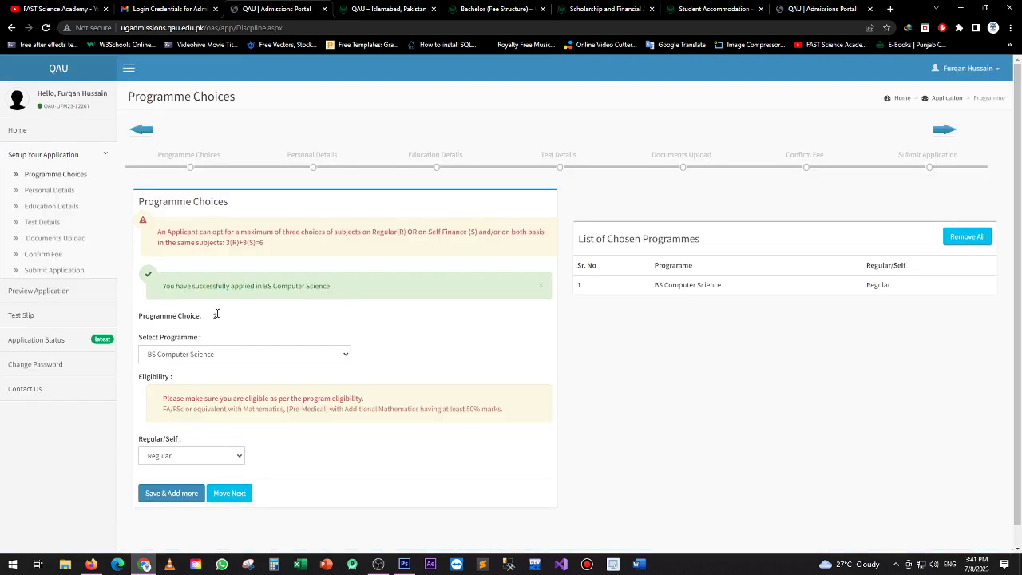
Save BS Information Technology on Regular basis as the second choice
left_click(174, 354)
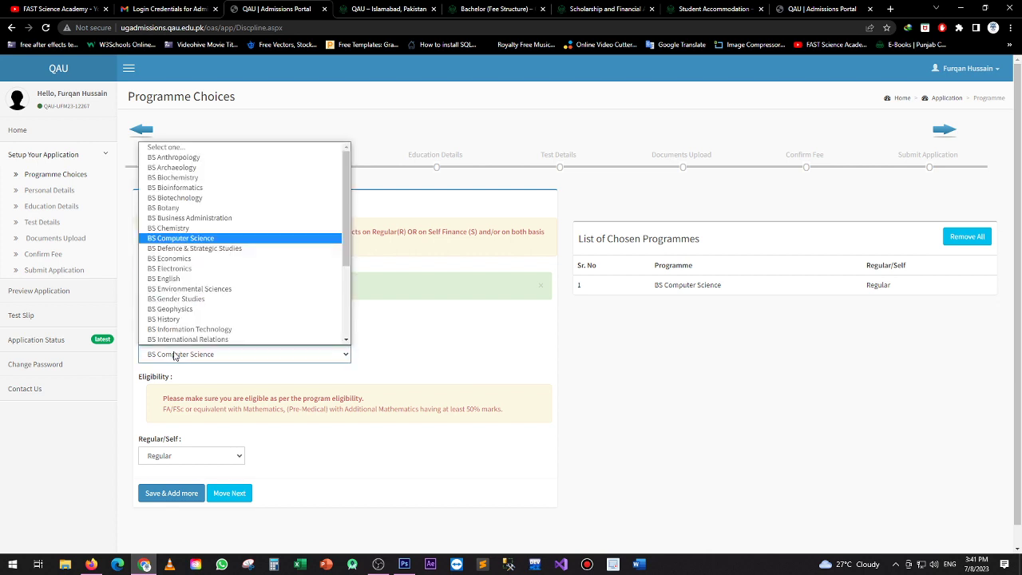
left_click(195, 329)
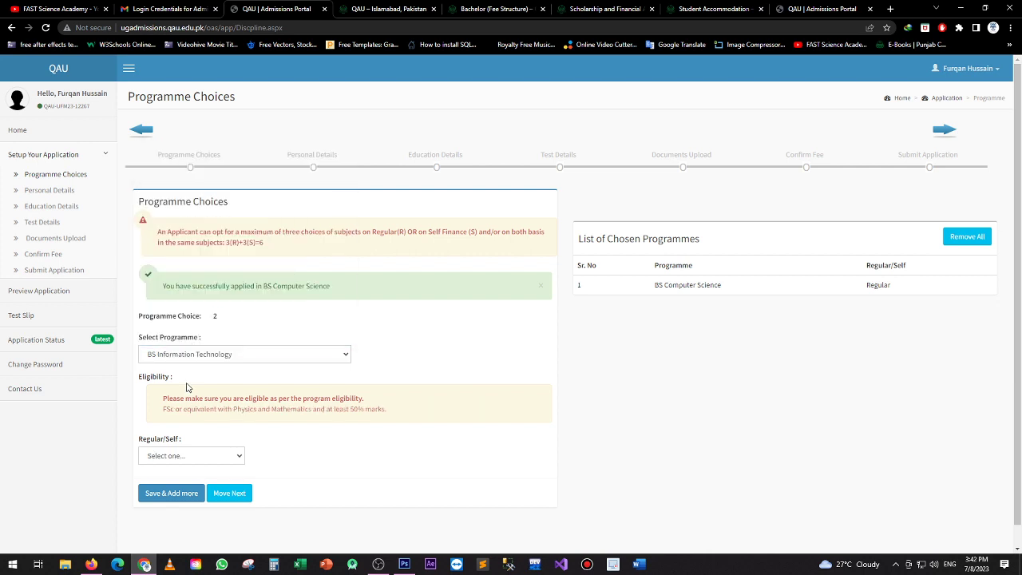
left_click(161, 452)
left_click(164, 480)
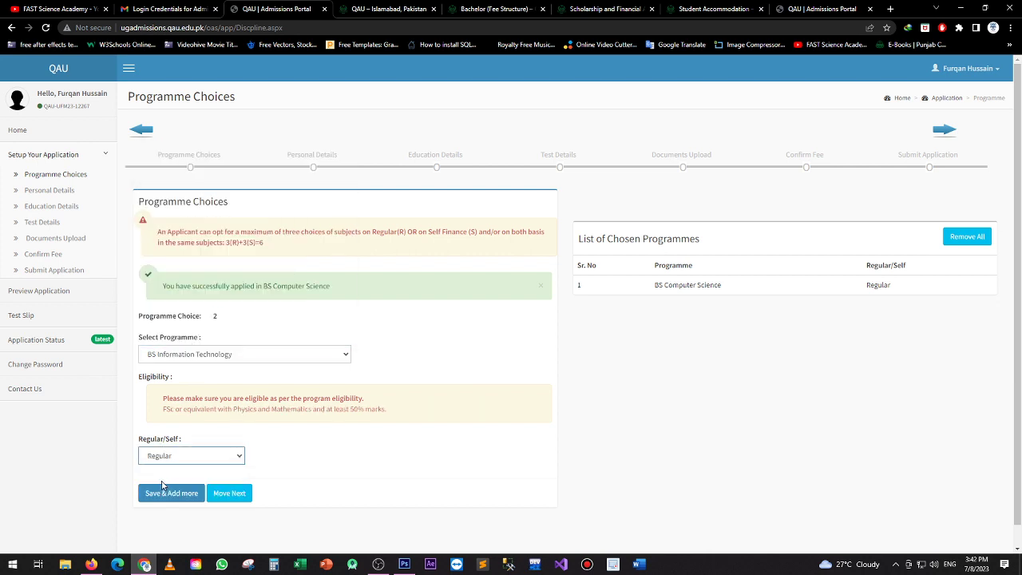
left_click(187, 492)
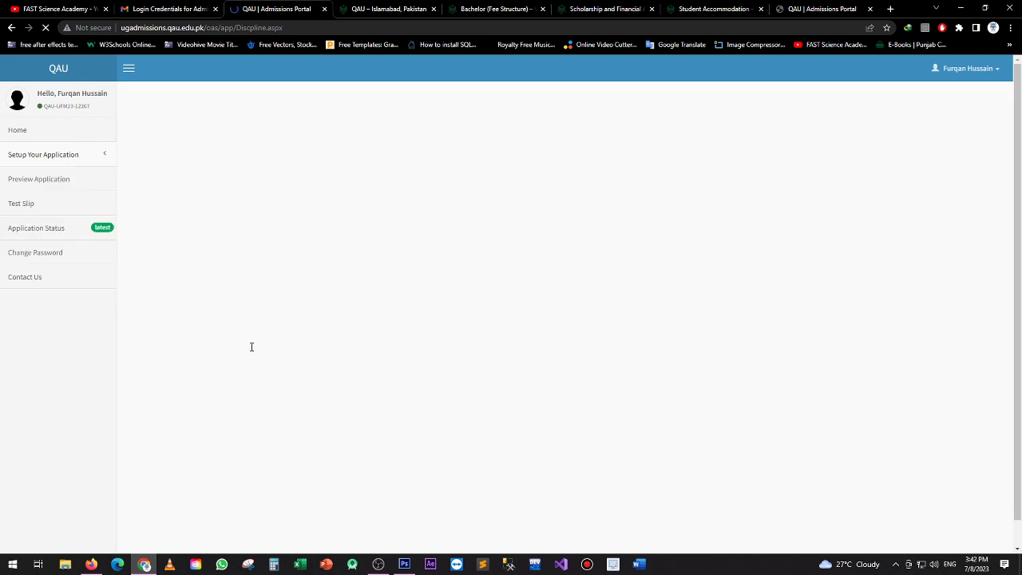
Save BS Information Technology on Self Finance as the third programme choice
scroll(254, 310, "down", 1)
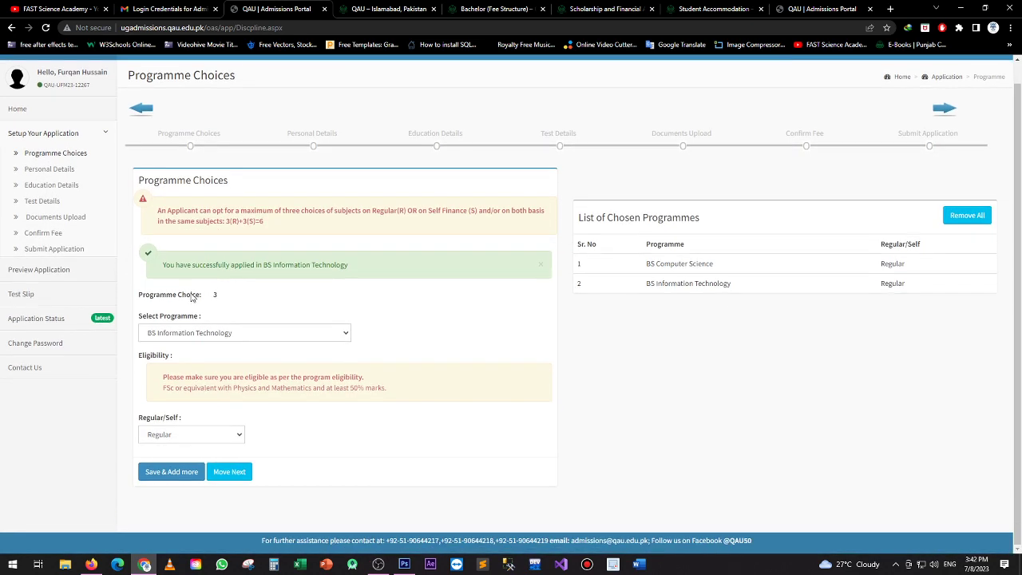
left_click(186, 335)
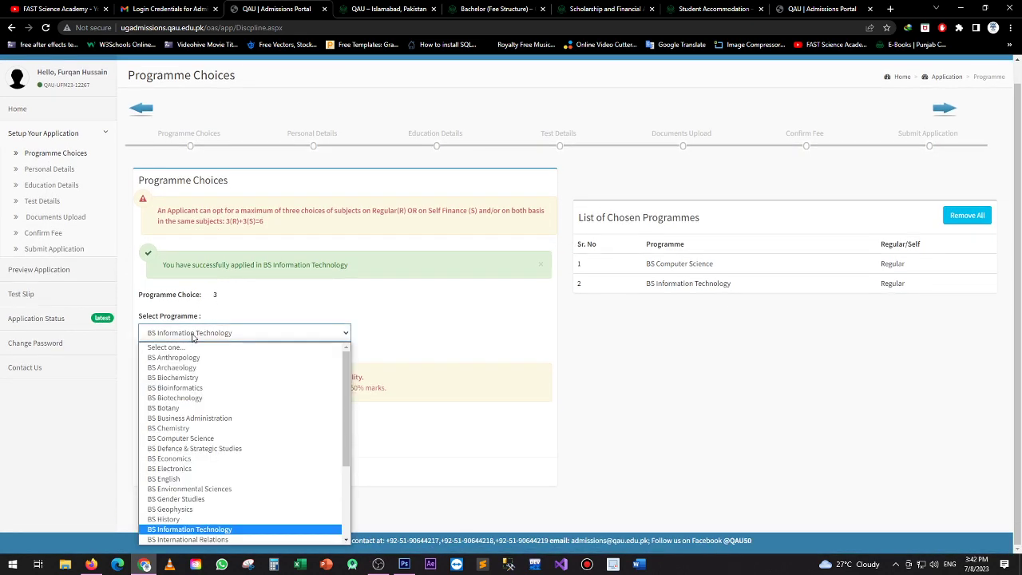
left_click(207, 533)
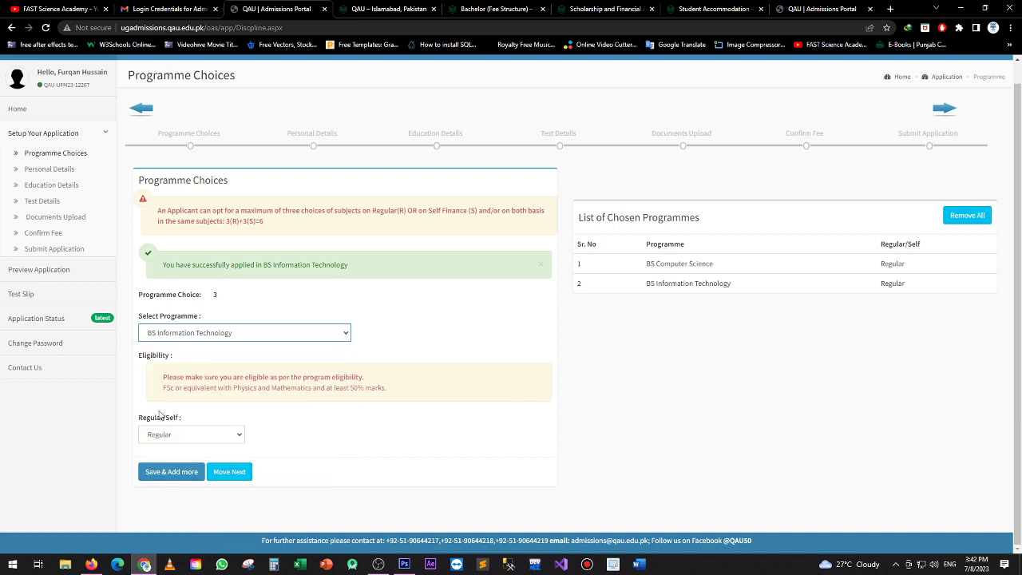
left_click(163, 435)
left_click(159, 471)
left_click(170, 473)
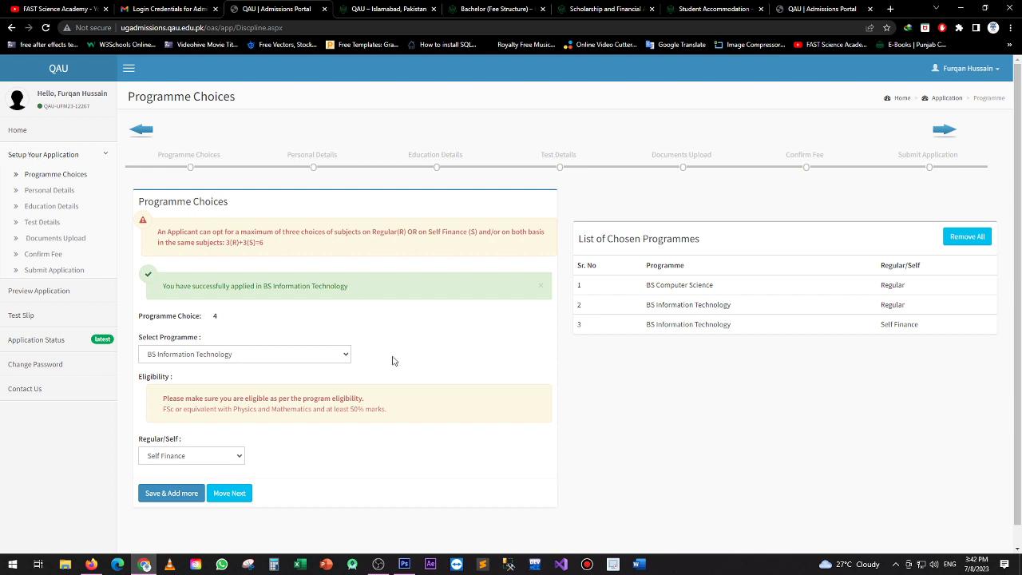
Check the List of Chosen Programmes shows all three choices, then go to Personal Details
left_click_drag(579, 243, 695, 241)
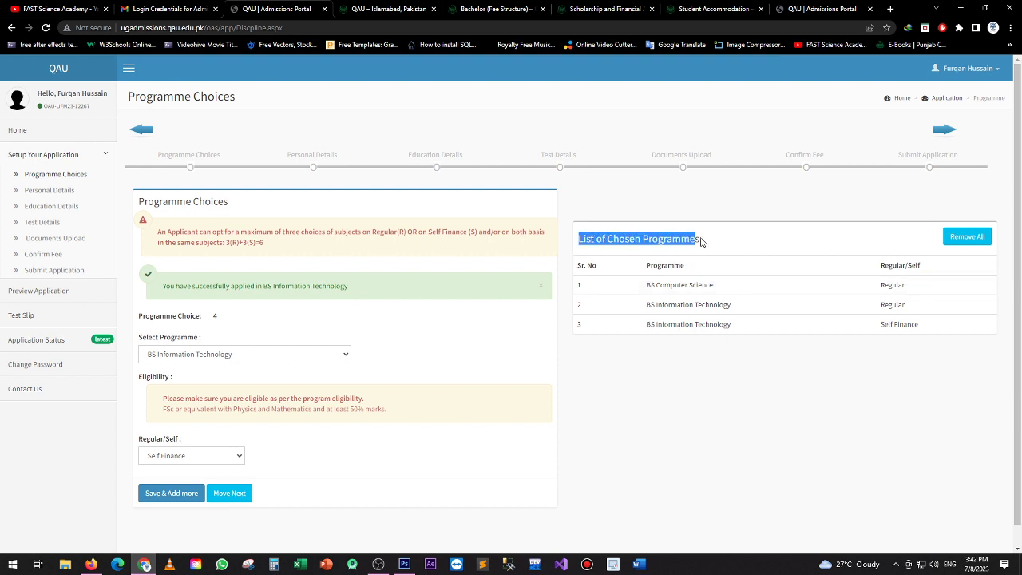
left_click(705, 246)
left_click_drag(644, 286, 727, 289)
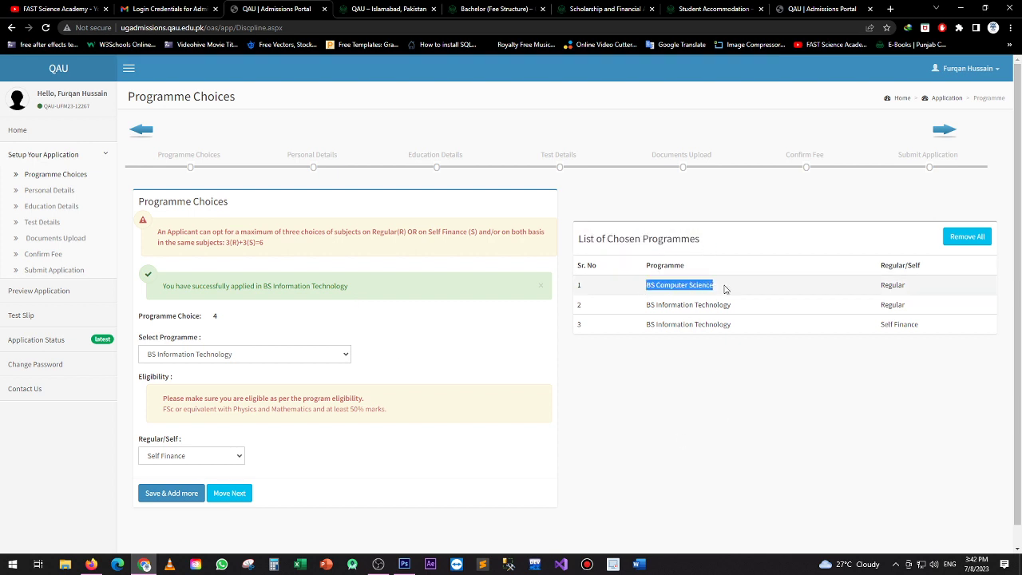
left_click(734, 364)
left_click_drag(882, 264, 902, 349)
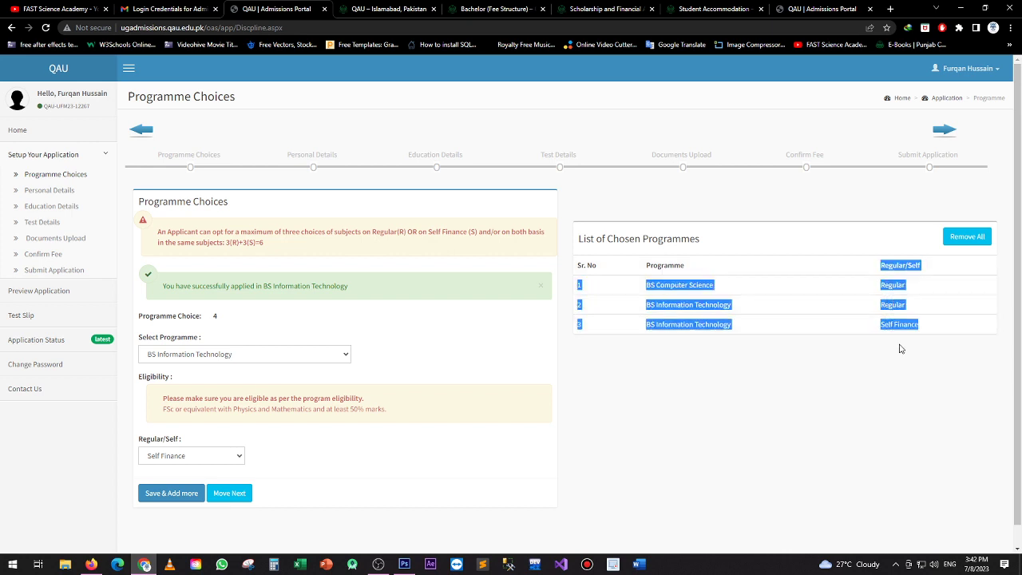
left_click(787, 340)
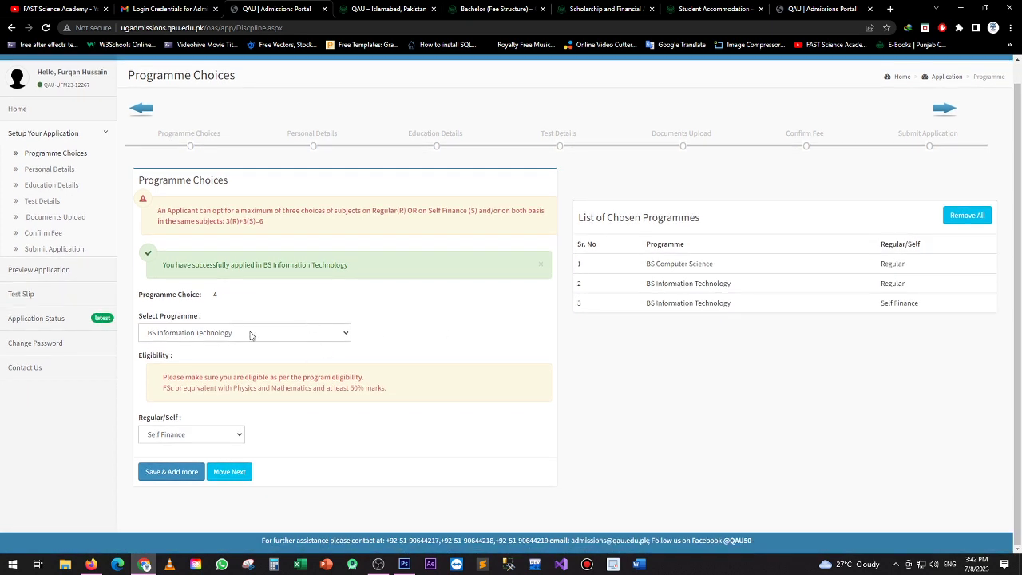
left_click(50, 170)
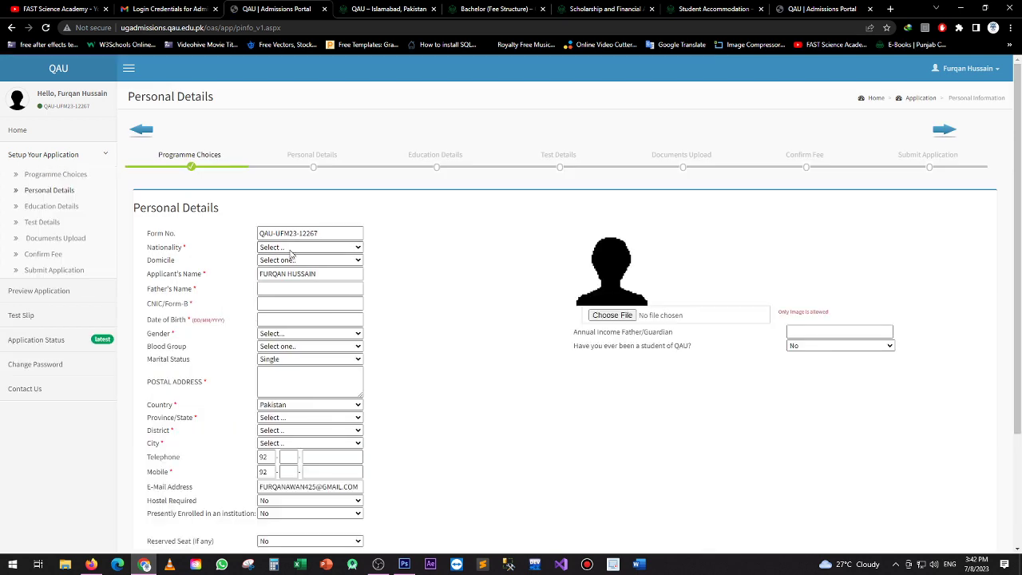
Set nationality to Pakistani and enter the father's name and CNIC number
left_click(291, 249)
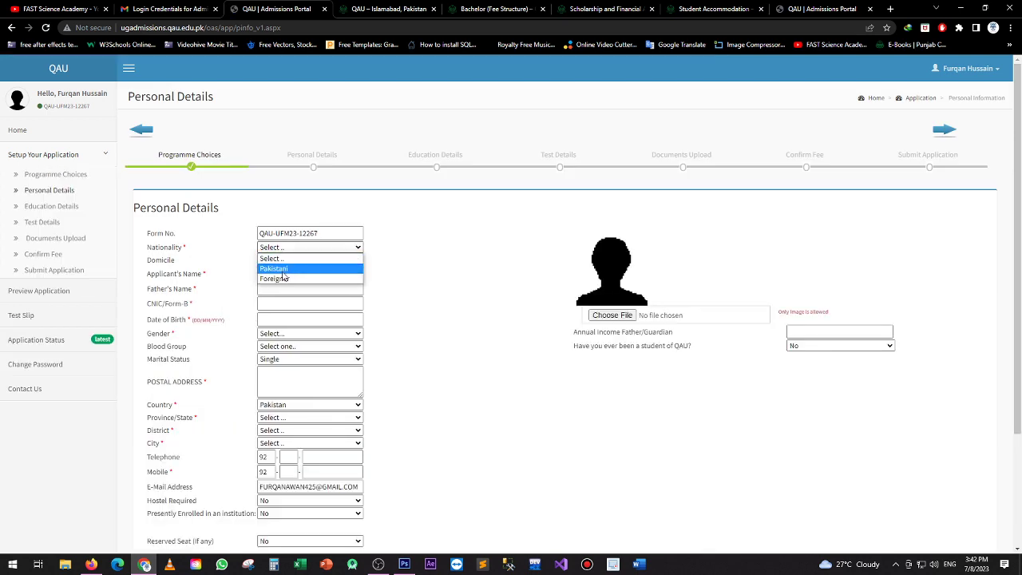
left_click(283, 270)
left_click(273, 288)
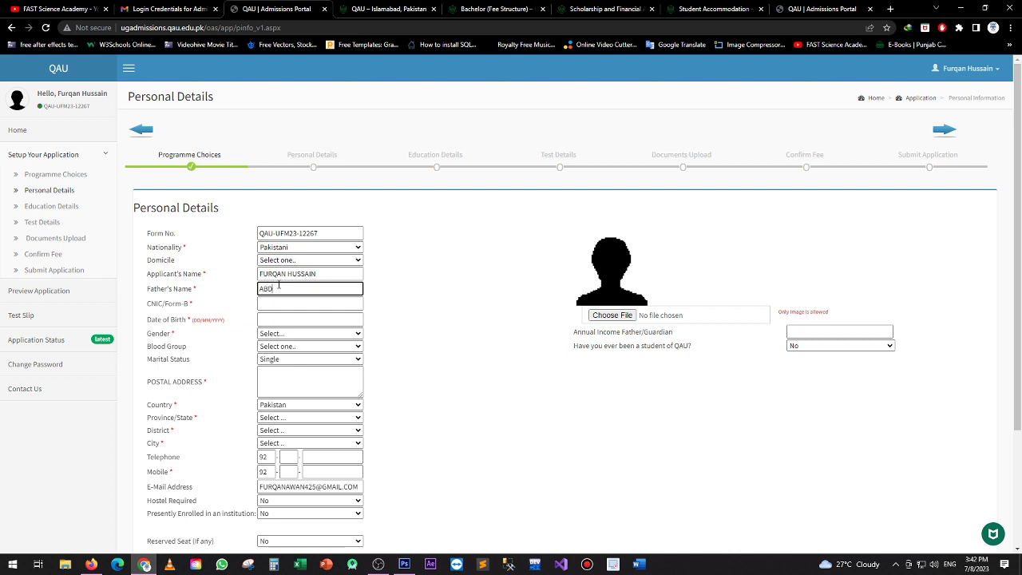
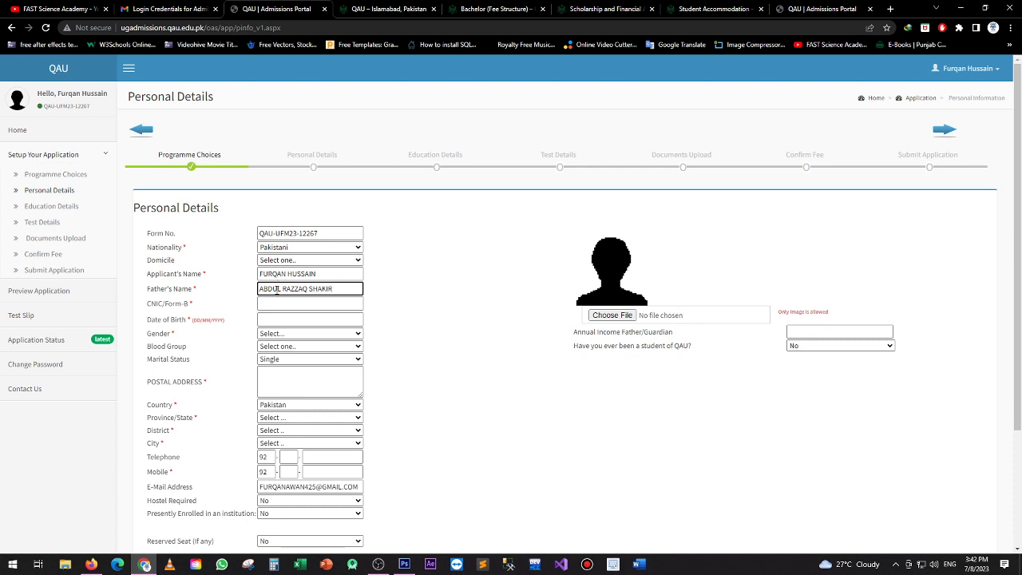
left_click(268, 303)
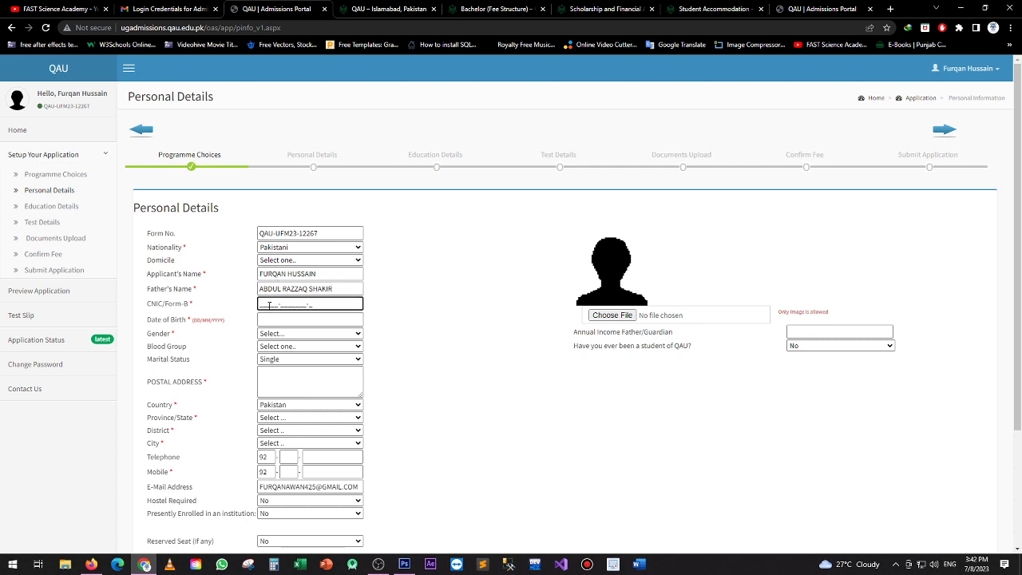
Pick 01/01/2022 as the date of birth in the calendar
left_click(274, 318)
left_click(303, 333)
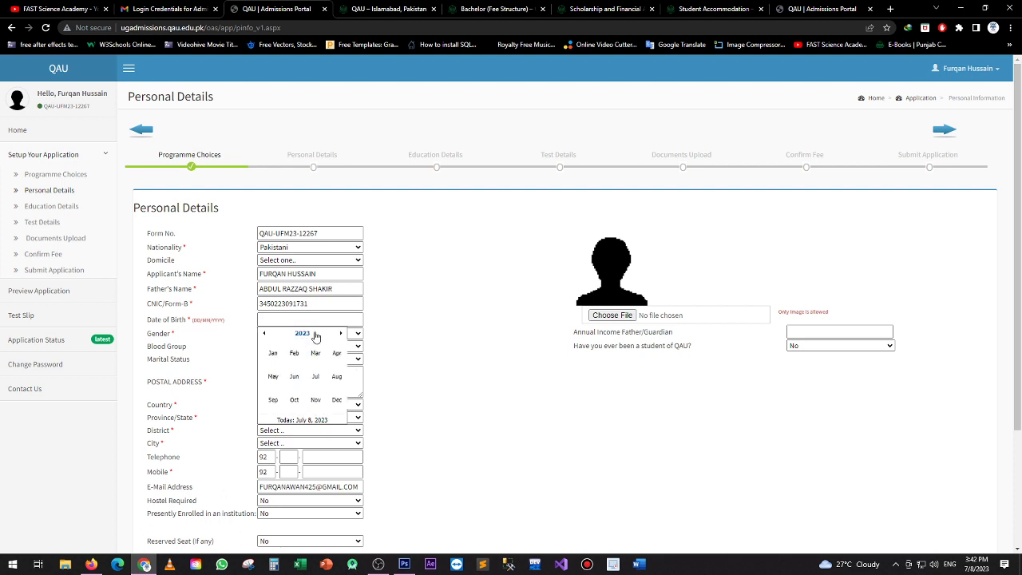
left_click(313, 334)
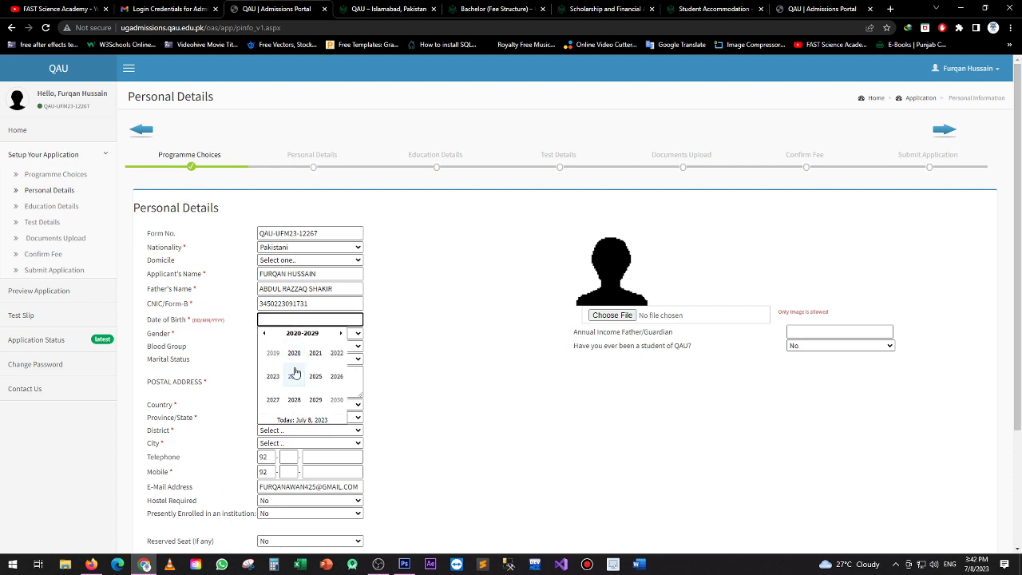
left_click(333, 362)
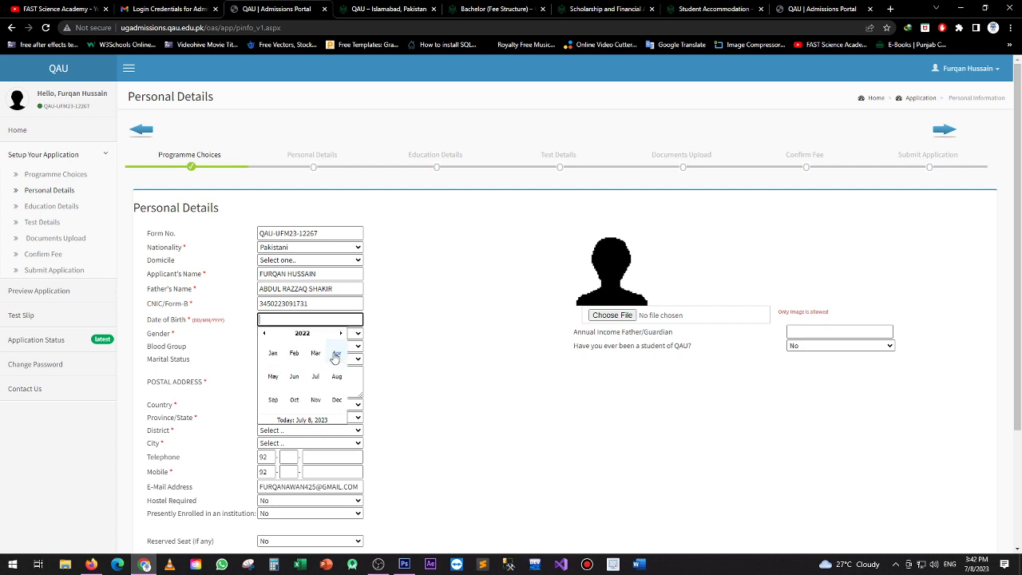
left_click(273, 355)
left_click(334, 356)
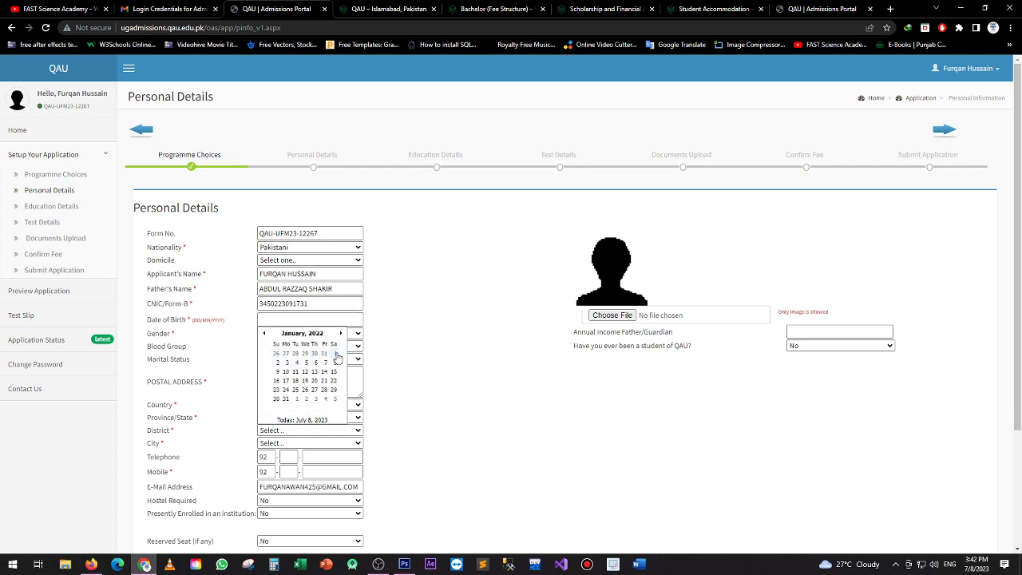
Set gender to Male, blood group to A+, and keep marital status Single
left_click(292, 335)
left_click(281, 352)
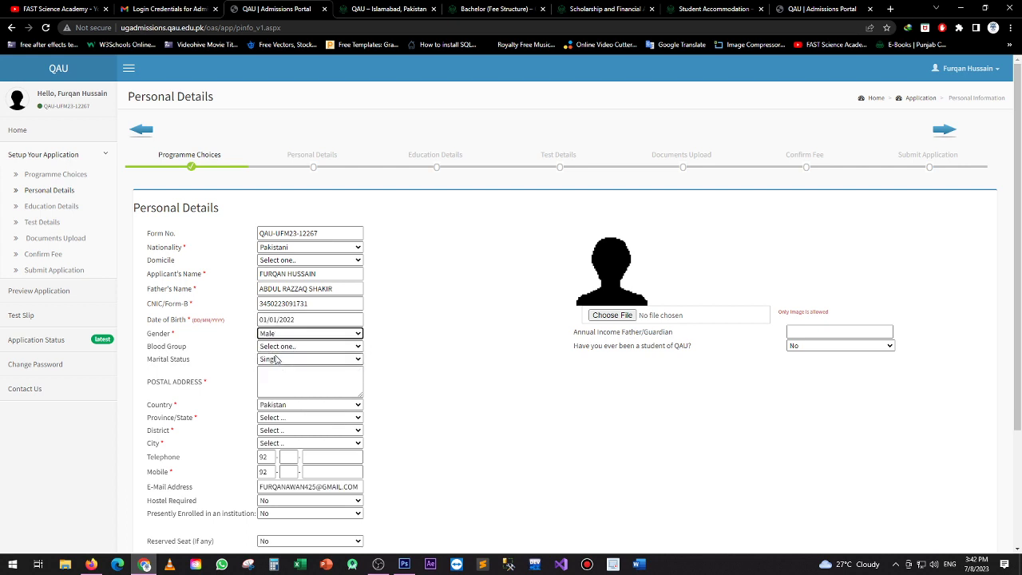
left_click(277, 348)
left_click(272, 367)
left_click(272, 360)
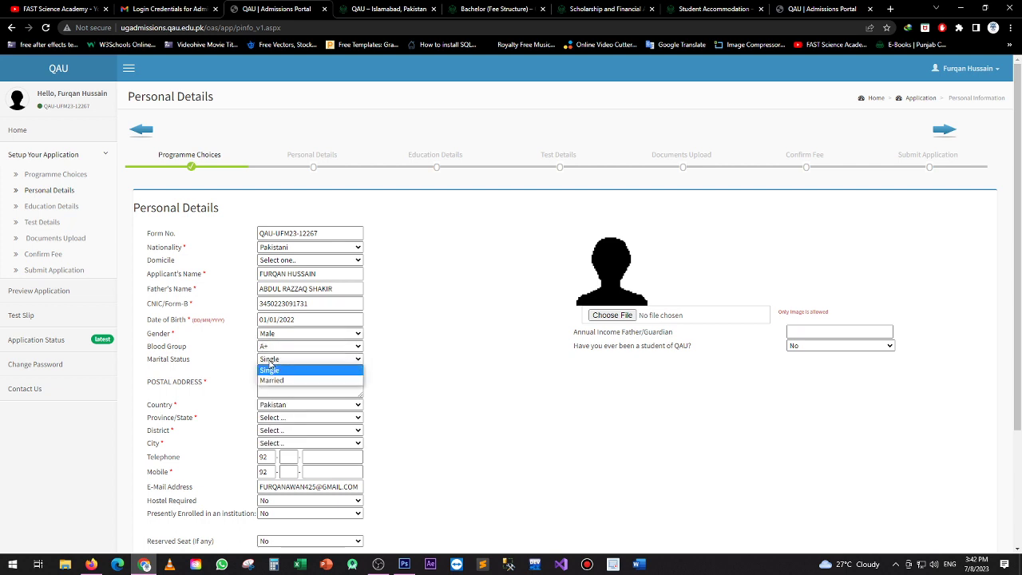
left_click(272, 371)
left_click(269, 382)
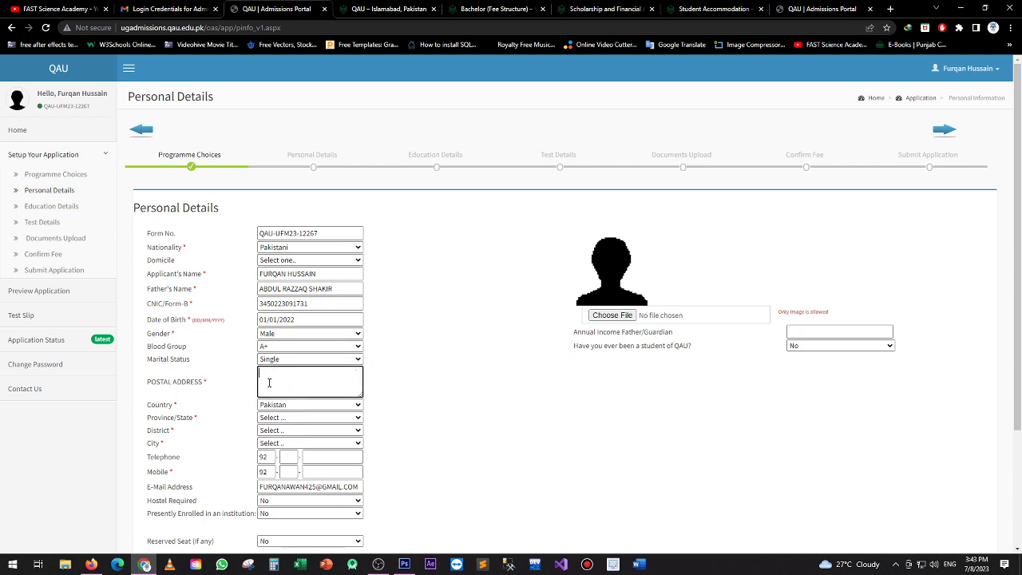
Enter 'lahore' as the postal address, keep country Pakistan, and choose province PUNJAB
type("lahore")
left_click(275, 404)
left_click(279, 393)
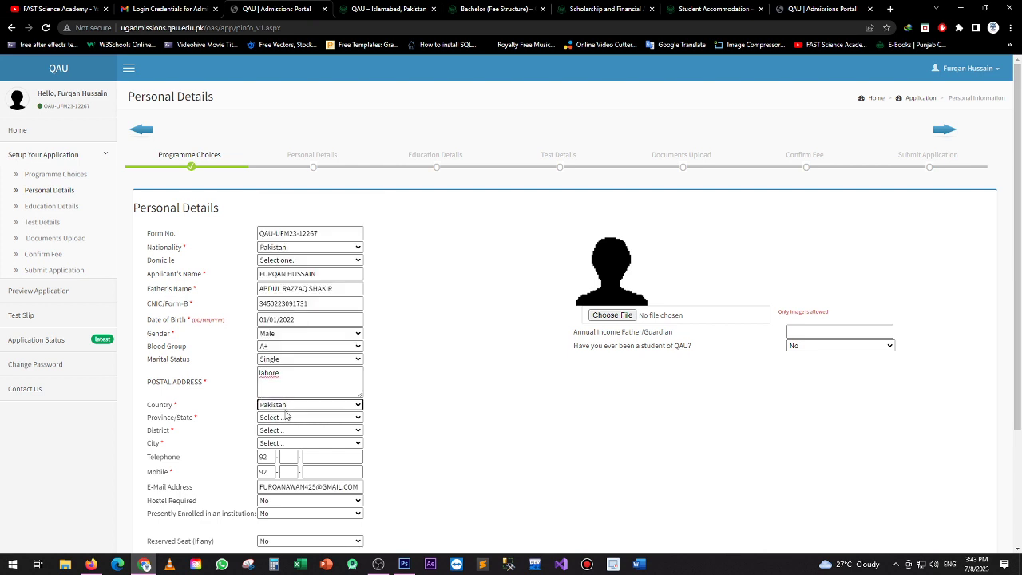
left_click(282, 418)
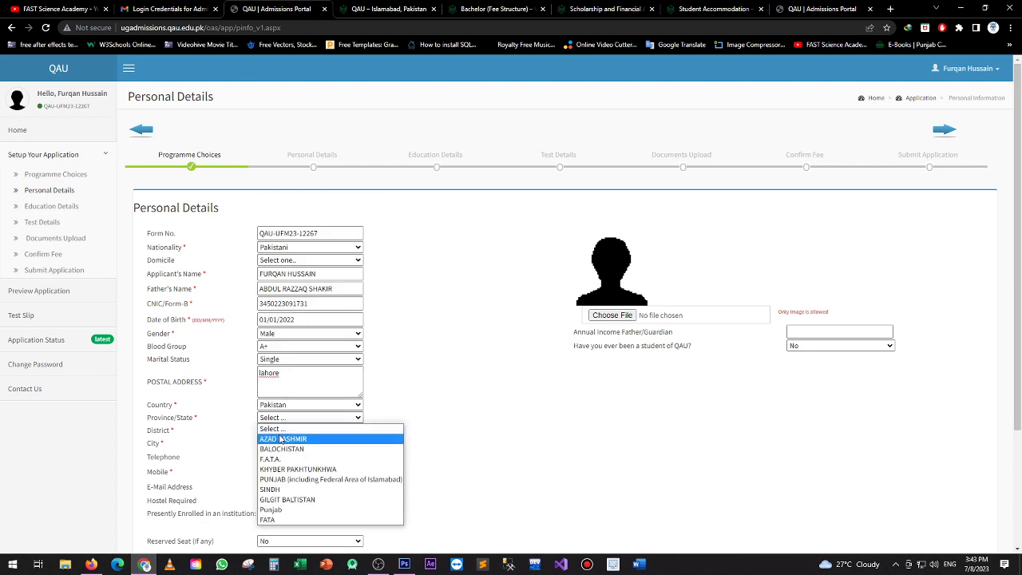
left_click(294, 480)
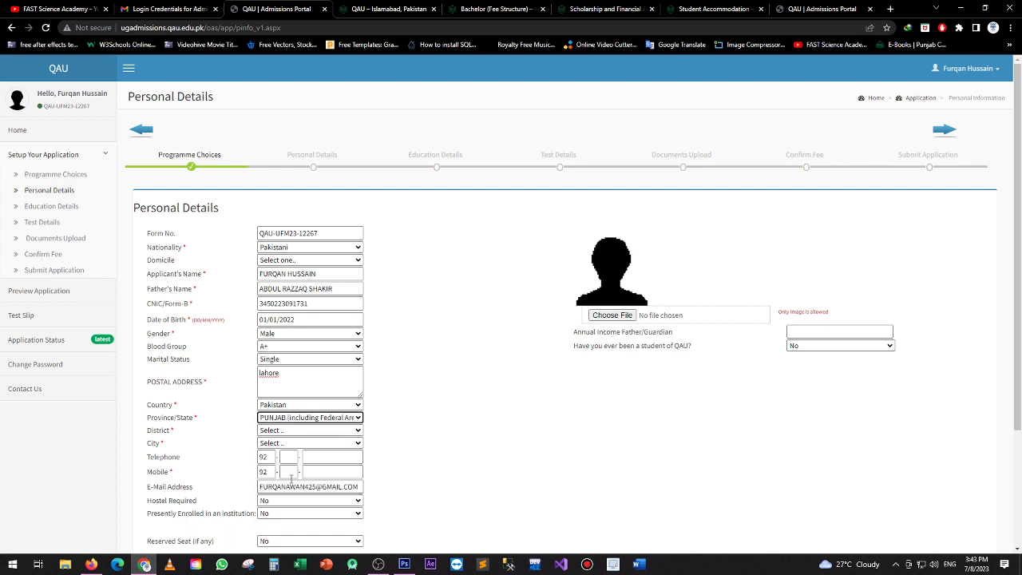
Set both district and city to Lahore
left_click(288, 435)
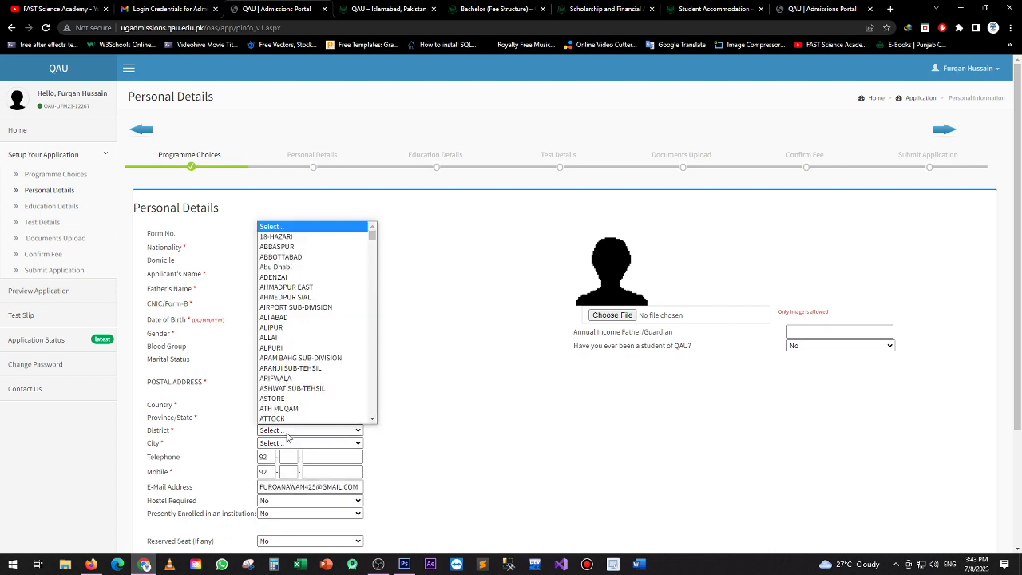
type("lahore")
key("Return")
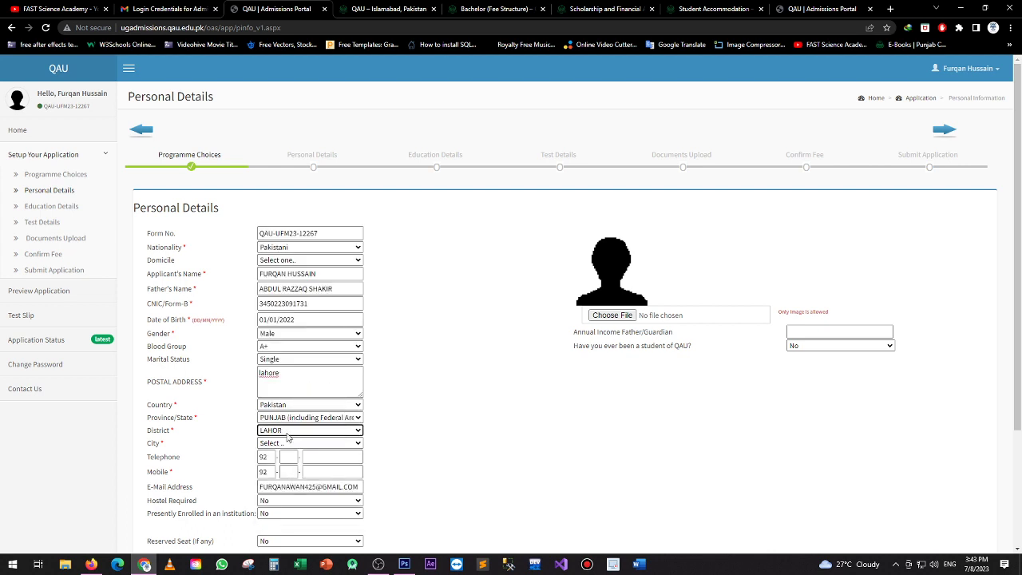
left_click(270, 444)
type("lahore")
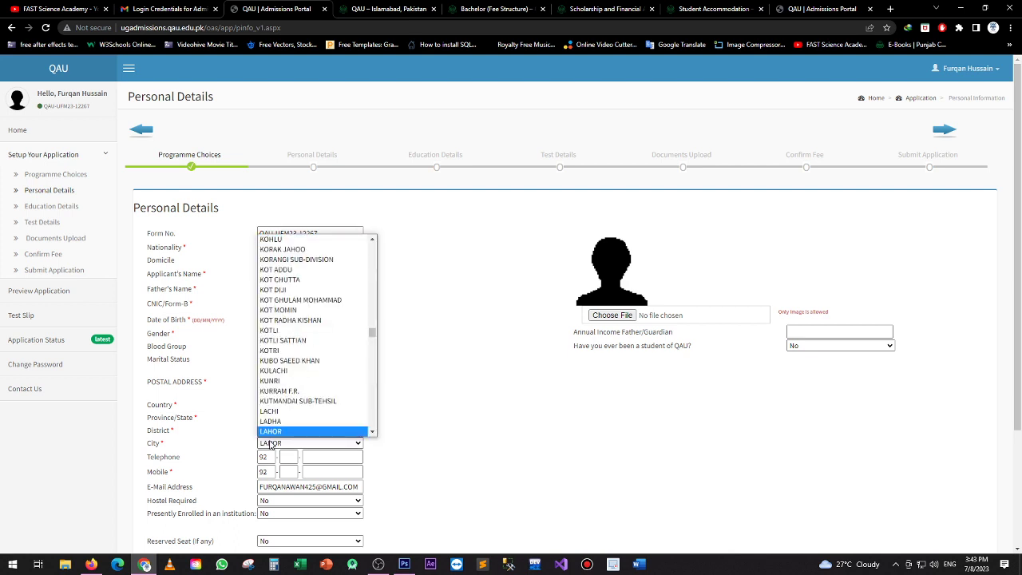
key("Return")
Fill in the applicant's telephone and mobile numbers
left_click(292, 456)
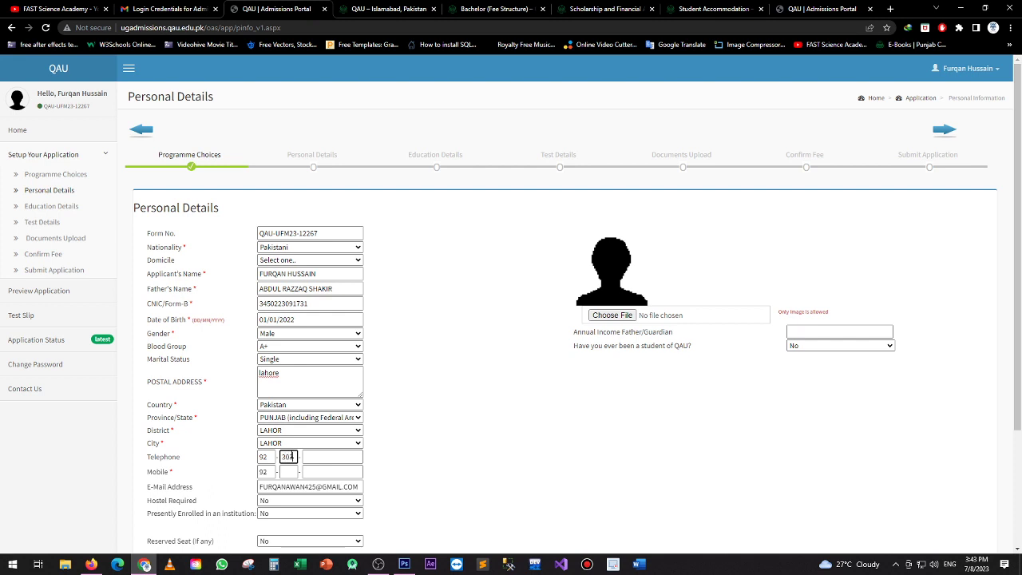
key("Tab")
type("41")
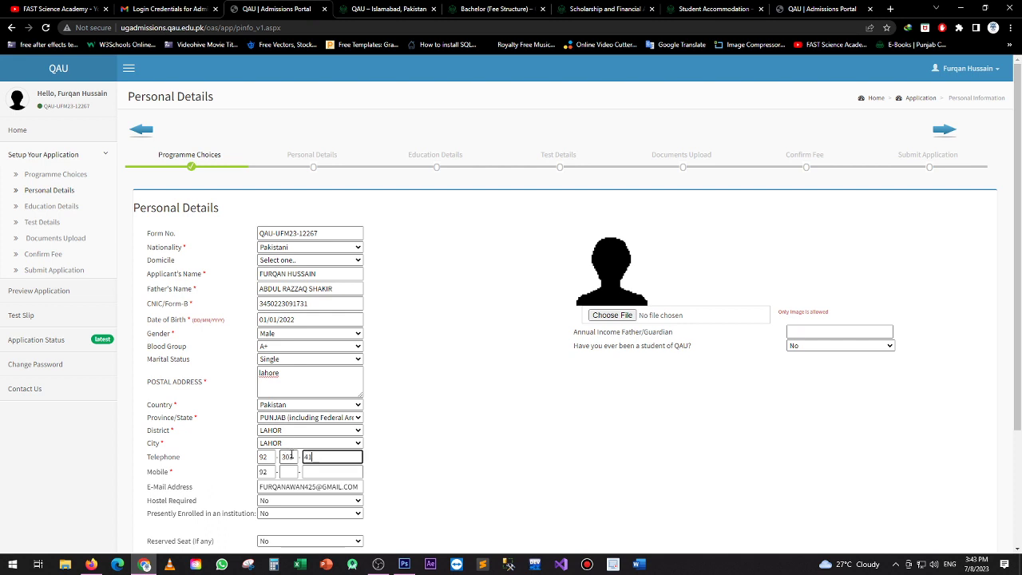
type("49698")
key("Tab")
key("Tab")
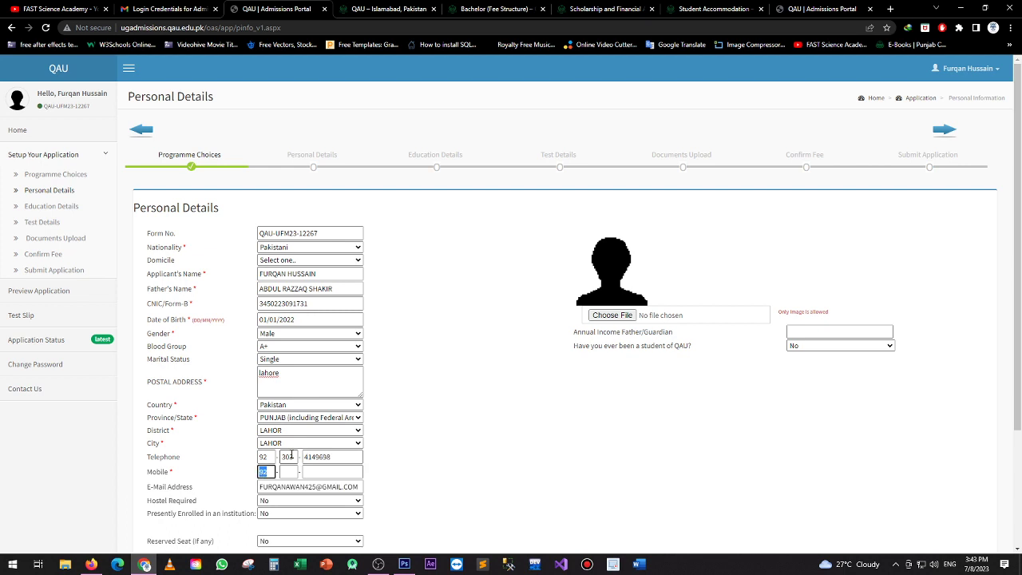
type("303")
key("Tab")
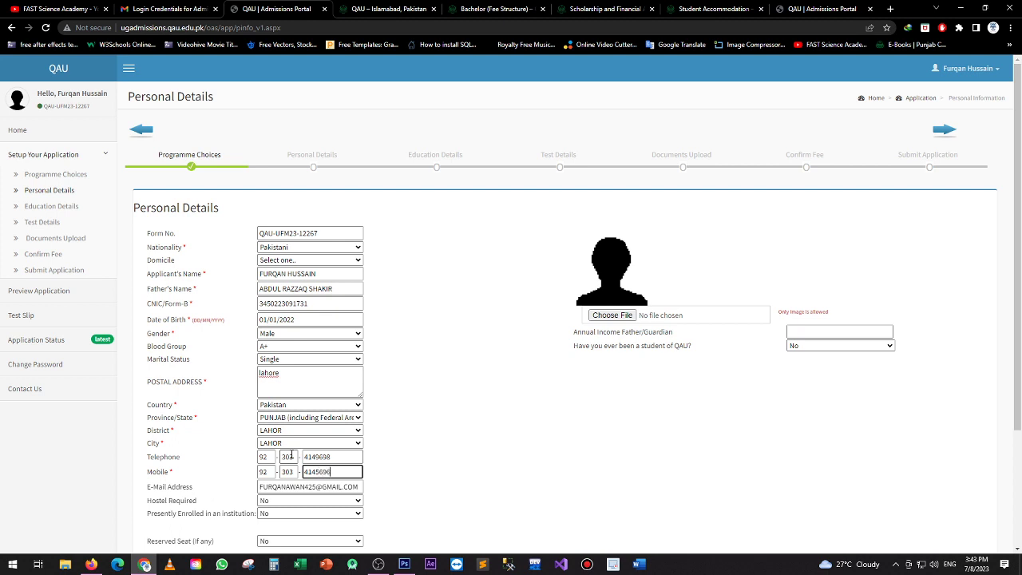
Leave Hostel, Presently Enrolled and Reserved Seat at No, then start choosing a photo file
scroll(292, 455, "down", 1)
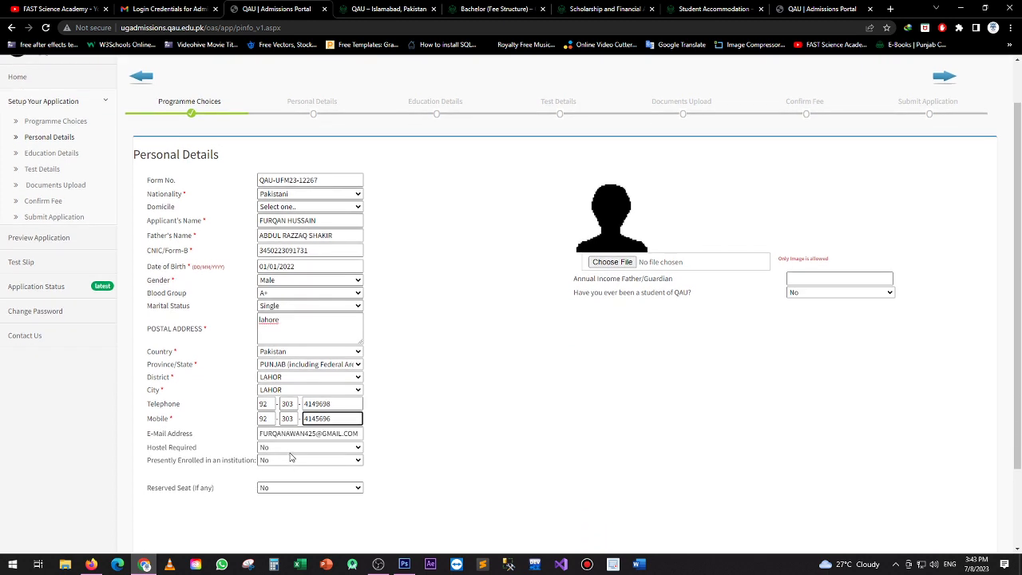
left_click(281, 448)
left_click(279, 467)
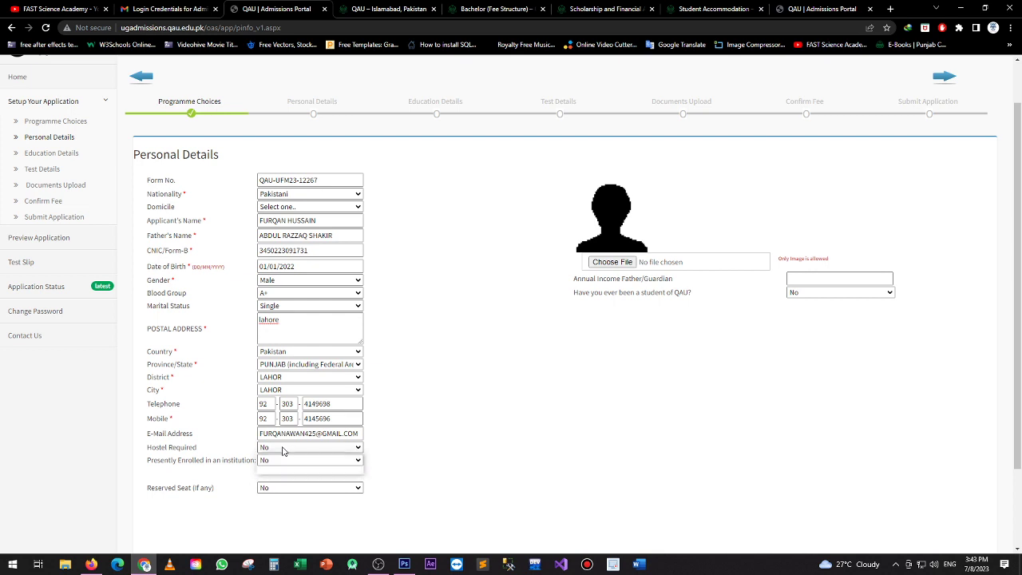
left_click_drag(160, 459, 244, 461)
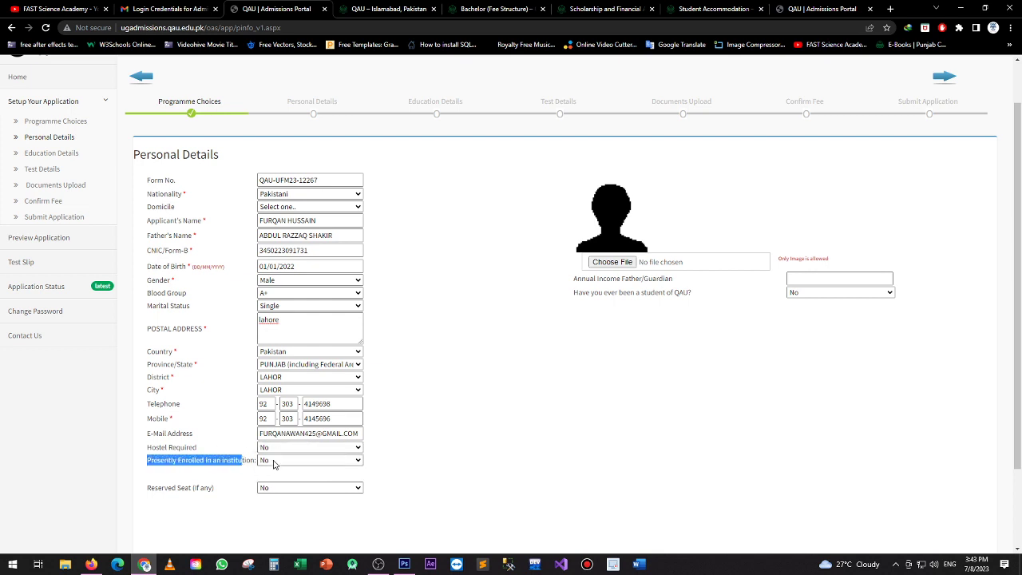
left_click(273, 464)
left_click(273, 464)
left_click(281, 488)
left_click(279, 488)
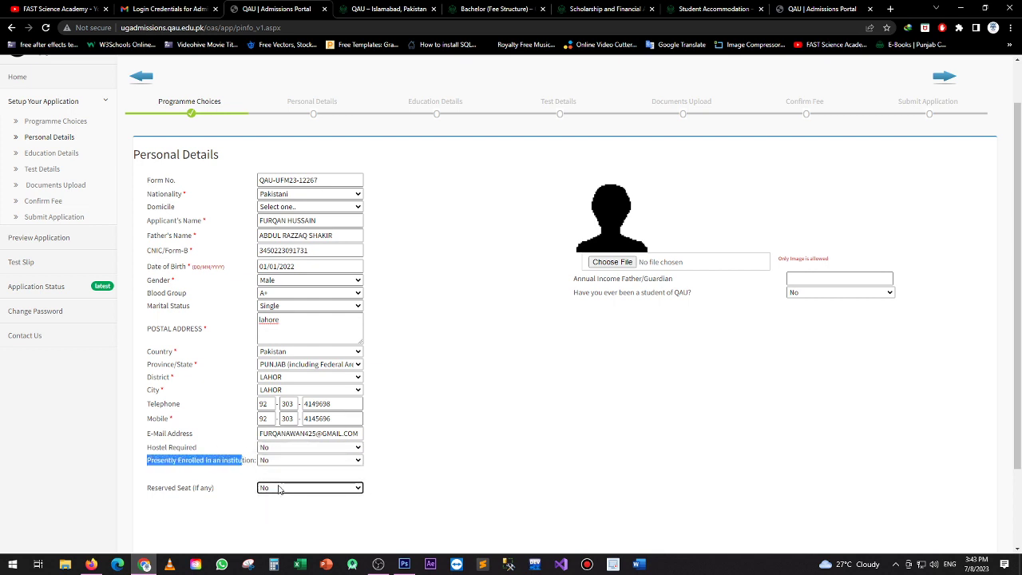
left_click(612, 261)
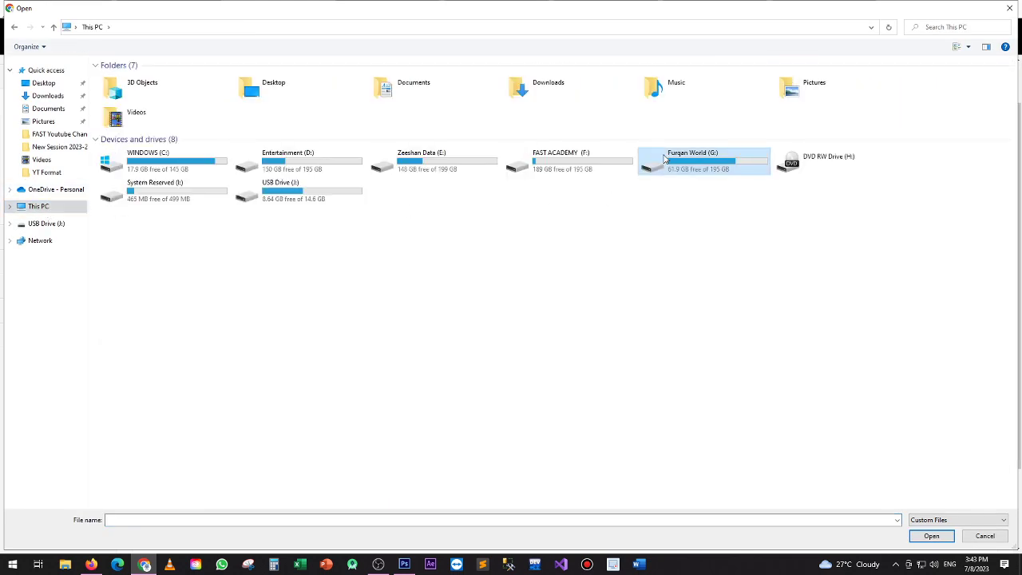
Browse the G: drive into the nested documents folders and attach the applicant's photo JPG
double_click(685, 156)
double_click(165, 227)
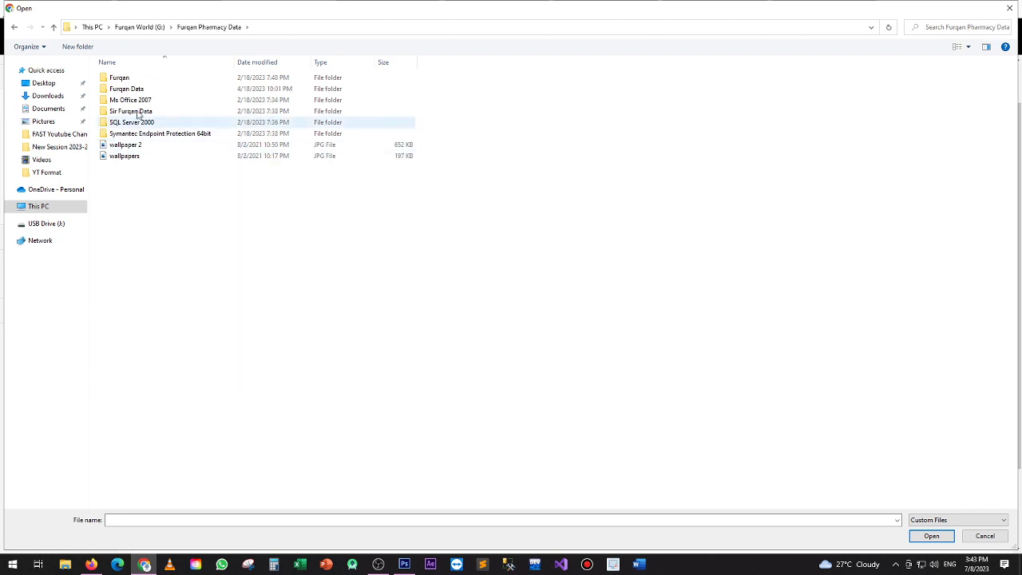
double_click(128, 89)
double_click(136, 111)
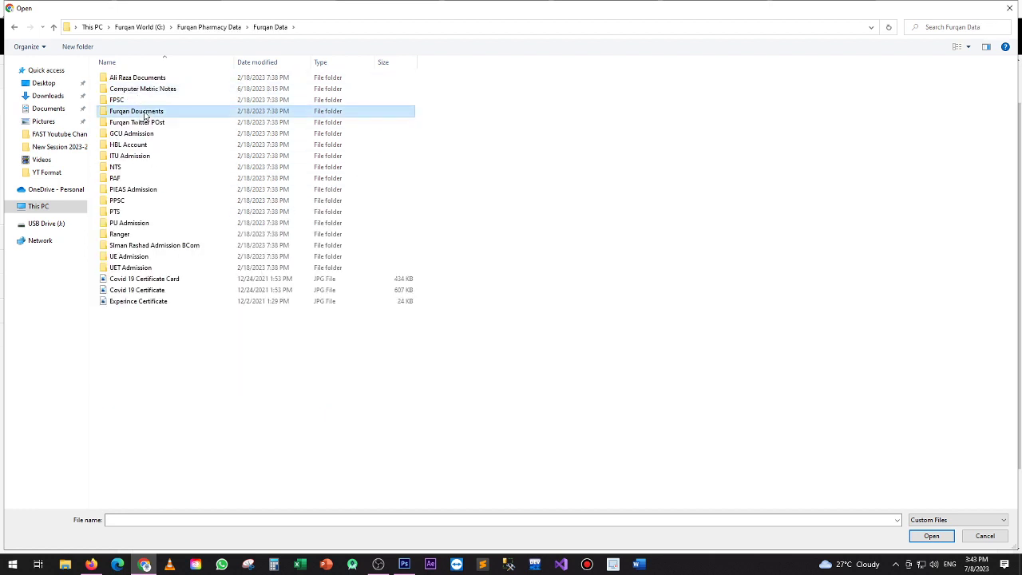
double_click(141, 80)
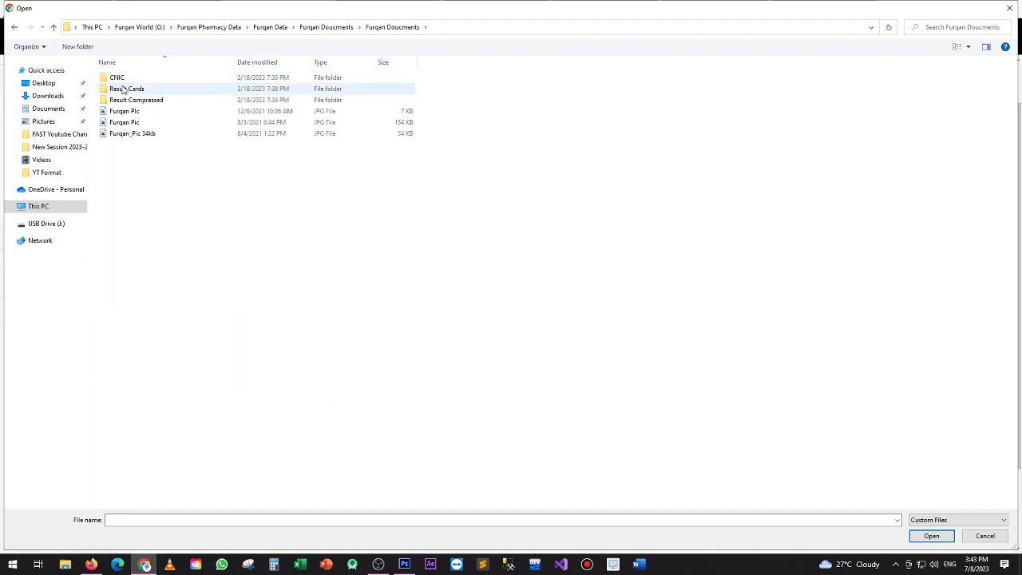
double_click(126, 114)
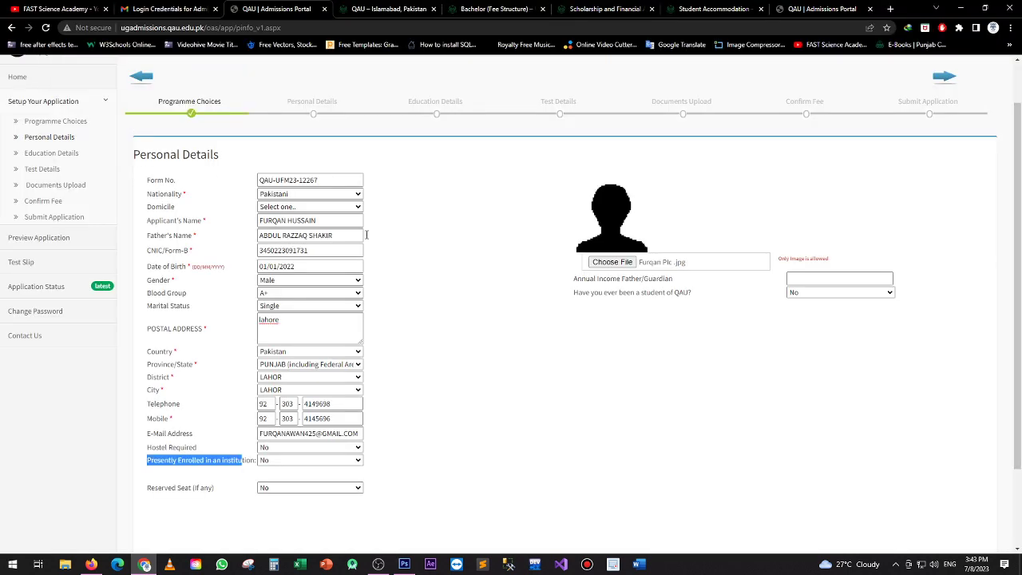
Keep 'No' for previous QAU student and save the personal details
left_click(809, 280)
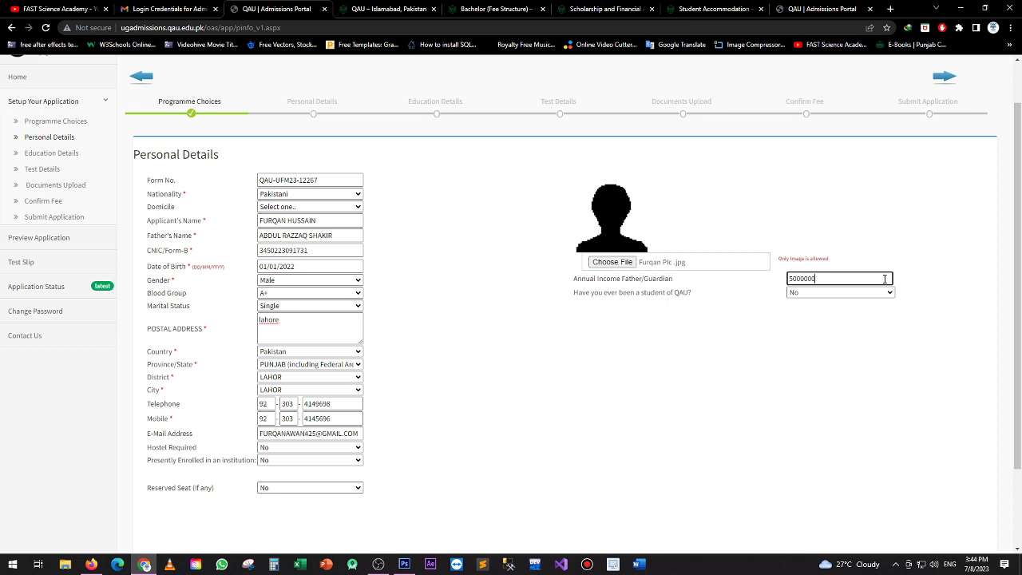
left_click(819, 292)
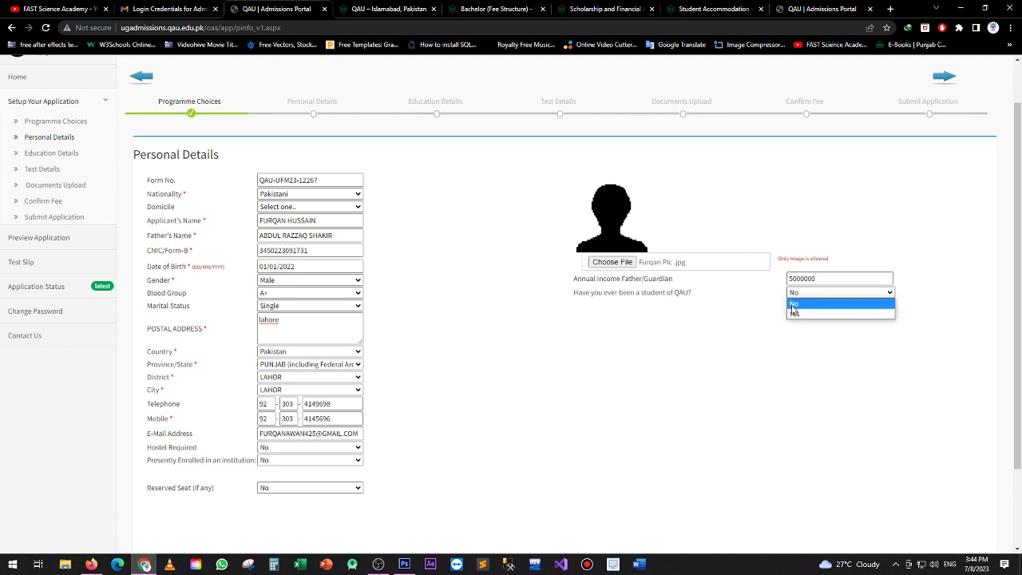
left_click(794, 307)
scroll(505, 328, "down", 3)
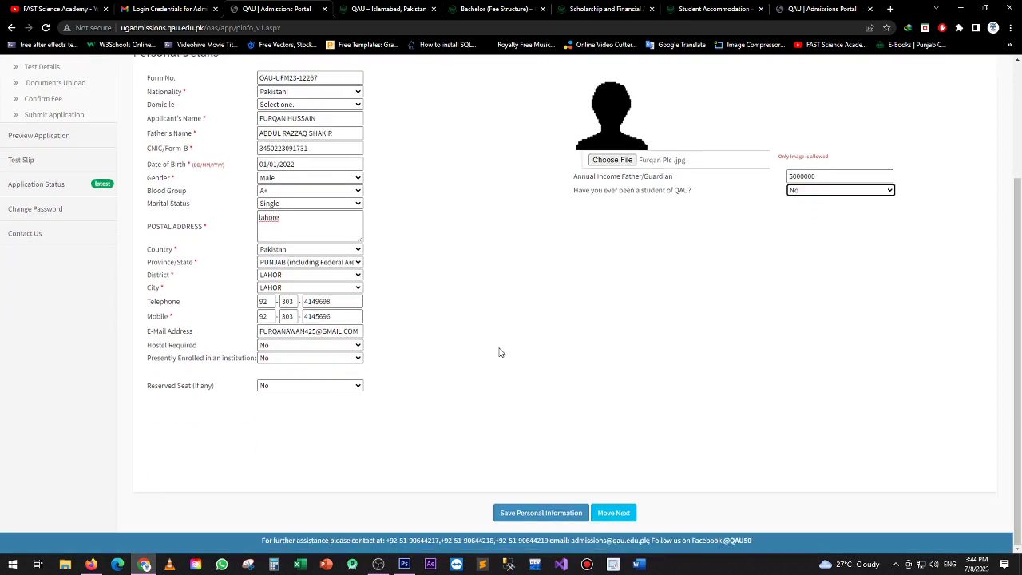
left_click(539, 513)
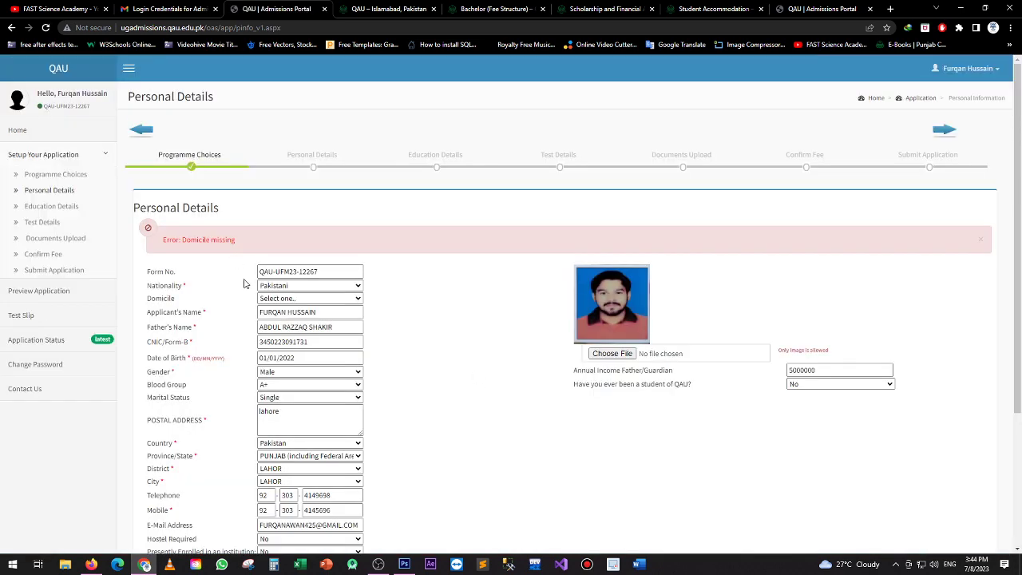
Set the domicile to PUNJAB and save the personal details again
scroll(238, 297, "down", 1)
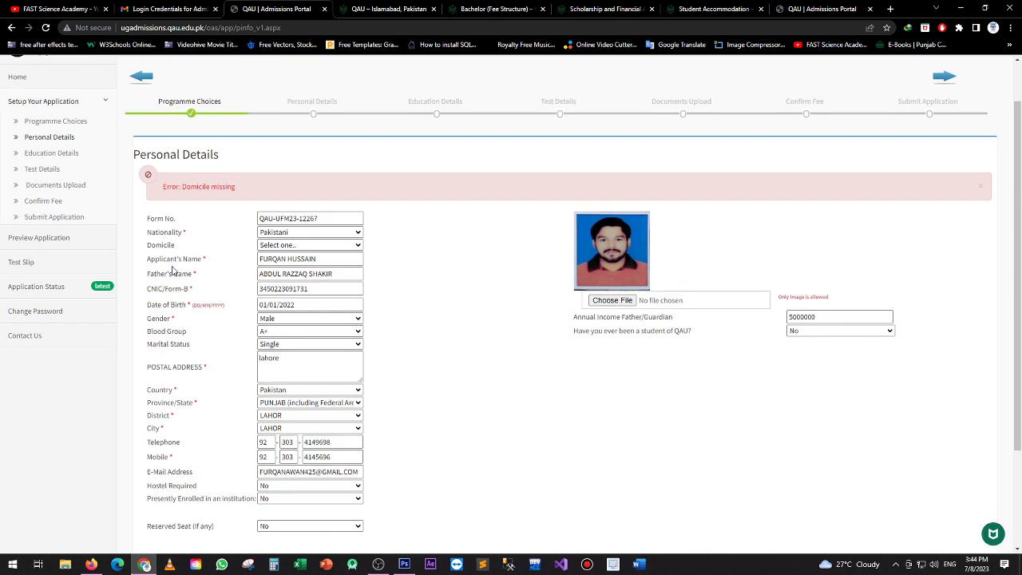
left_click(291, 246)
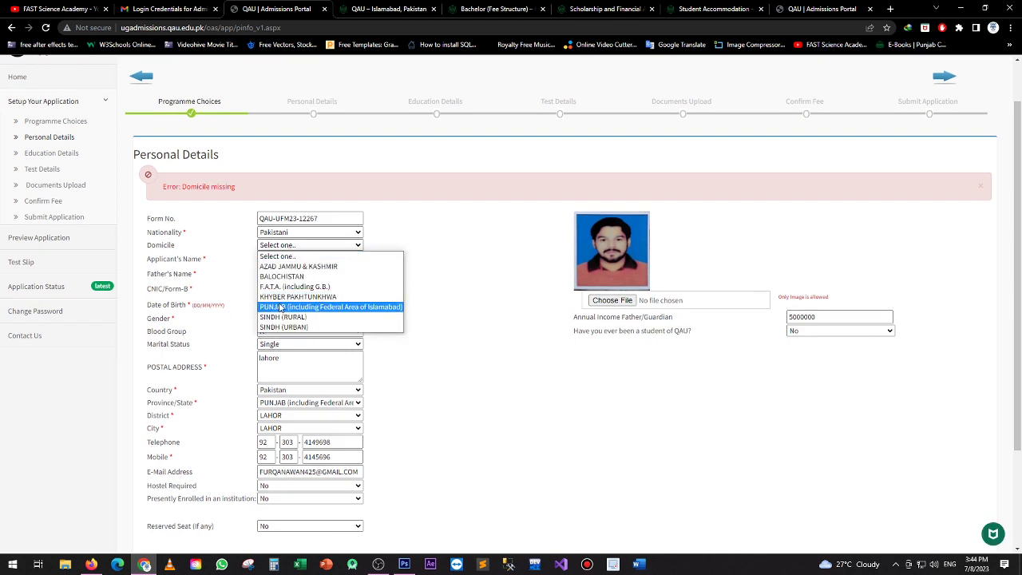
left_click(319, 307)
scroll(599, 465, "down", 3)
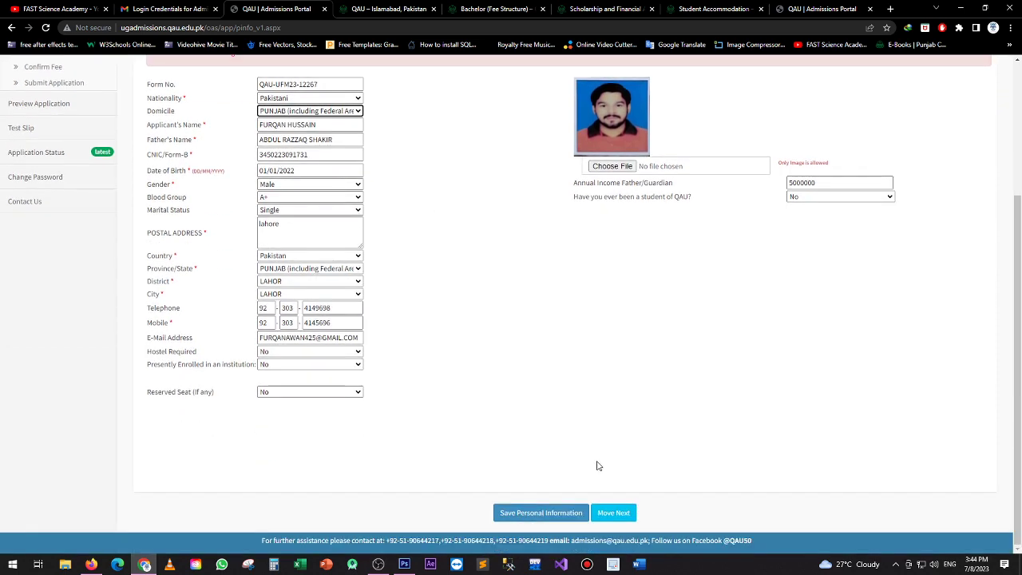
left_click(547, 515)
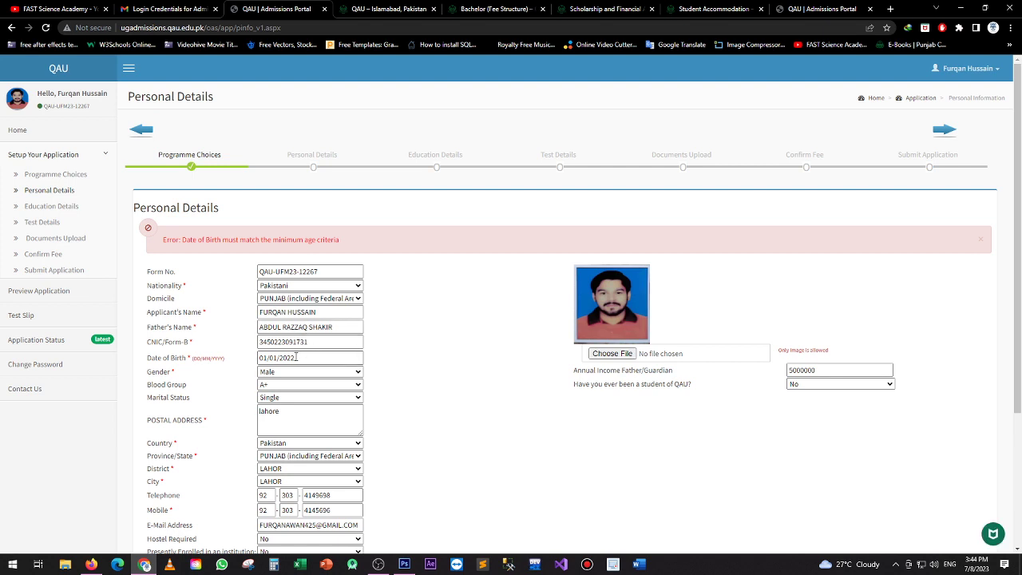
Pick 2002 as the birth year in the date-of-birth calendar
left_click(296, 357)
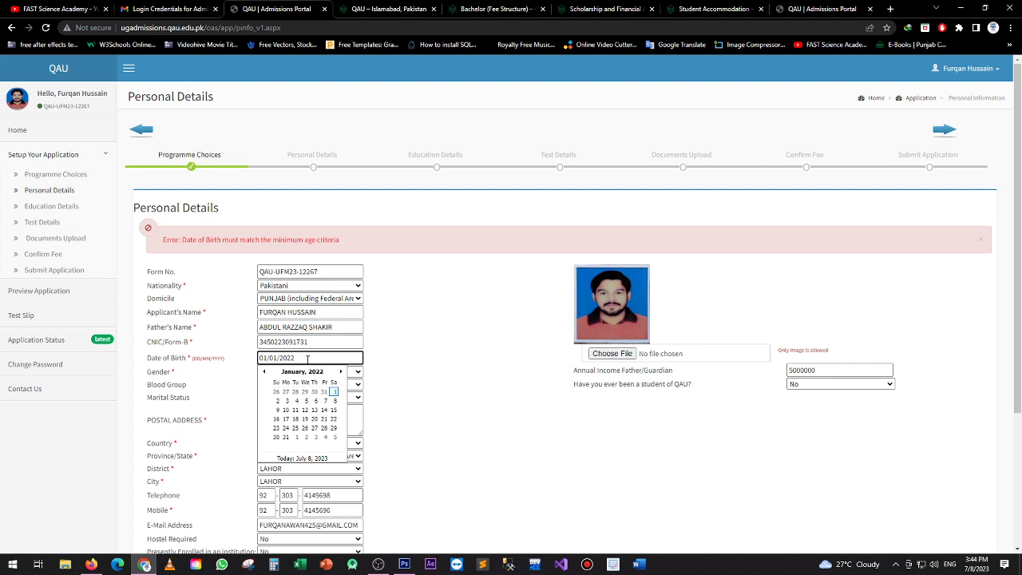
left_click(310, 372)
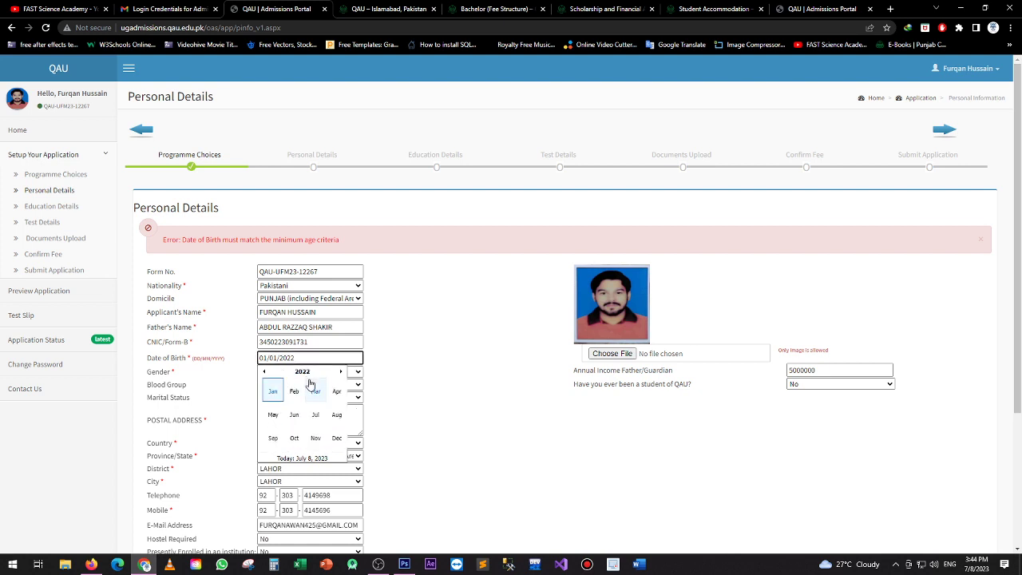
left_click(310, 372)
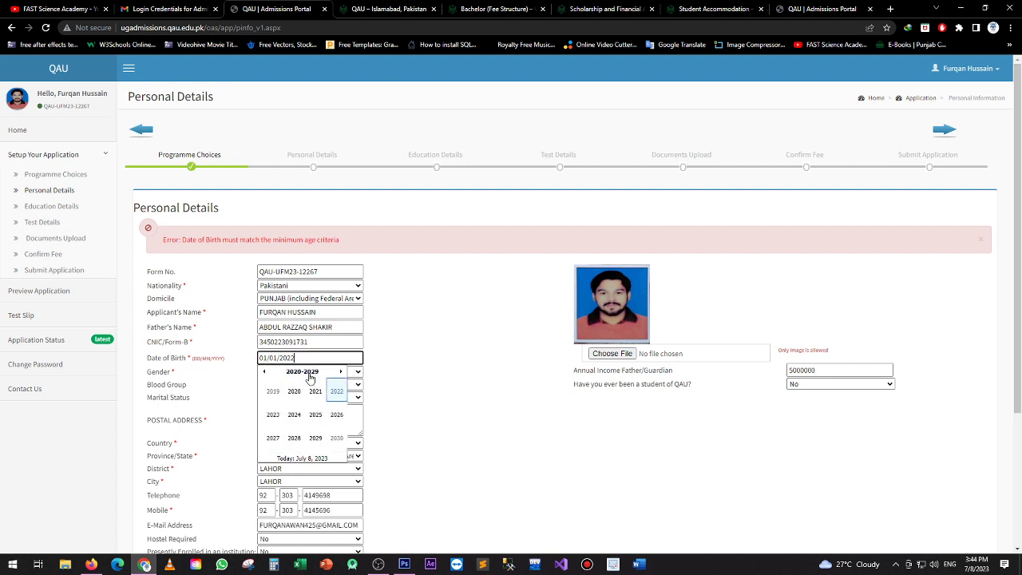
left_click(264, 372)
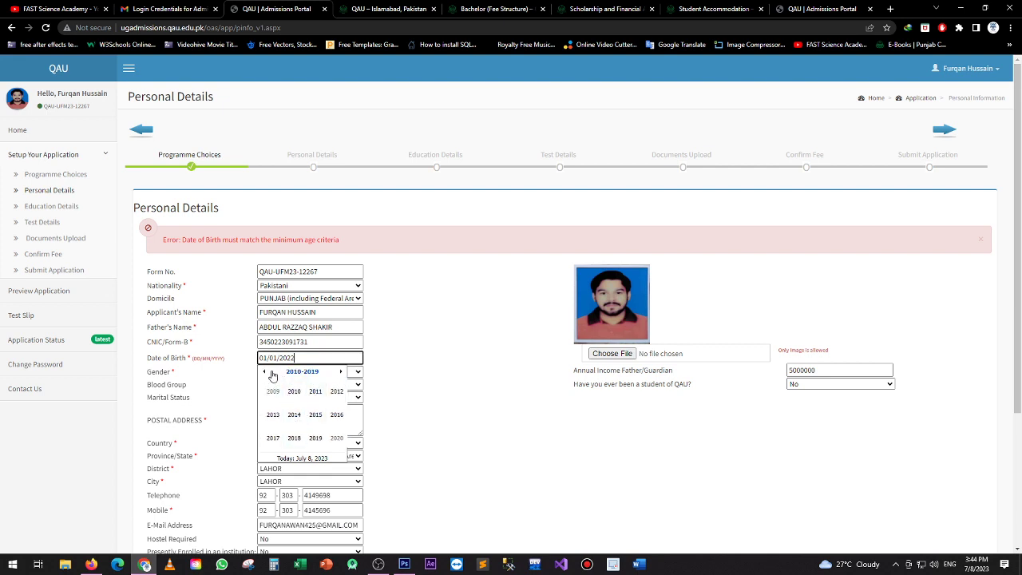
left_click(264, 372)
left_click(336, 392)
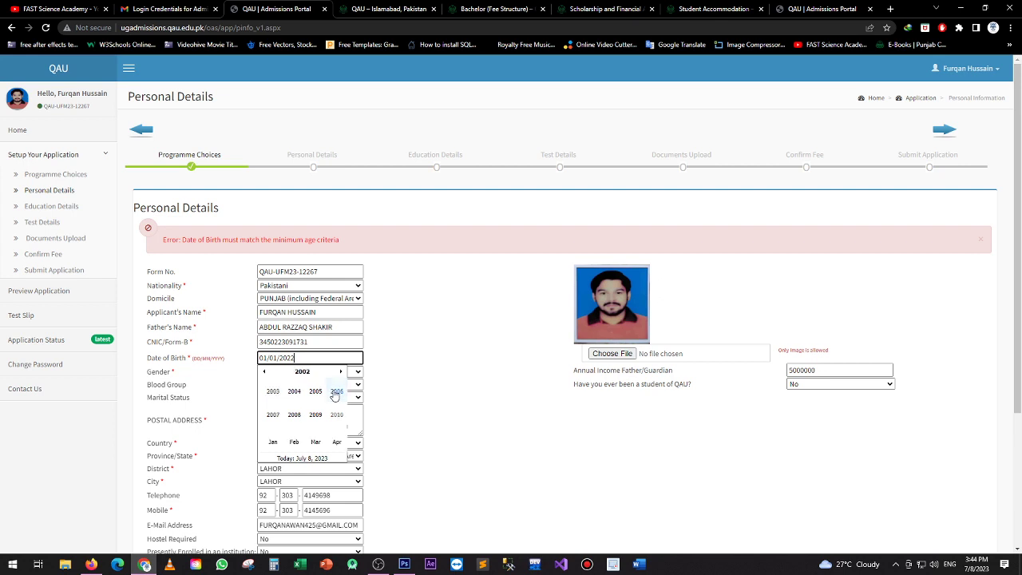
left_click(422, 506)
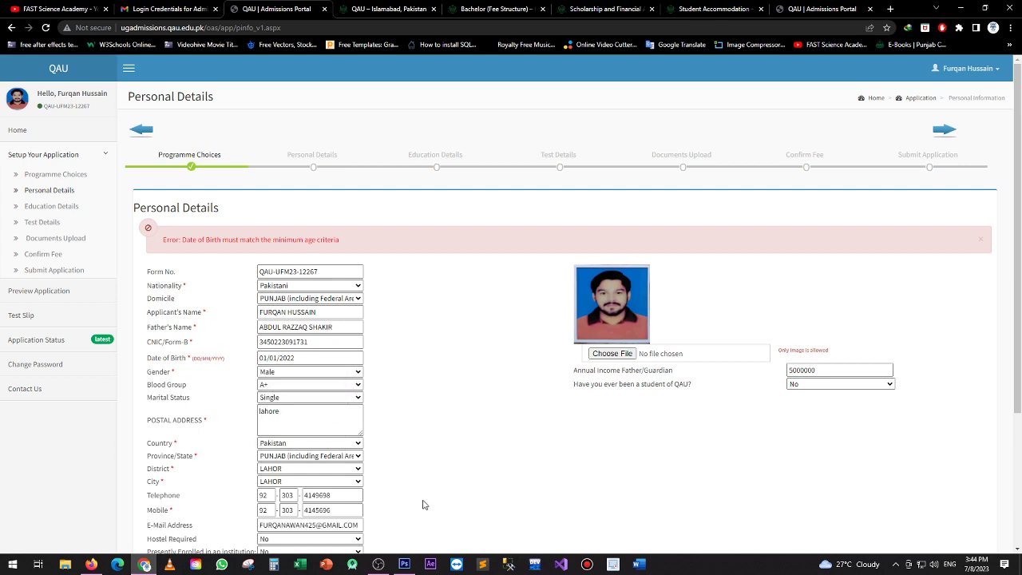
Correct the date of birth to 01/01/2002 and save the personal details
left_click(312, 355)
key("BackSpace")
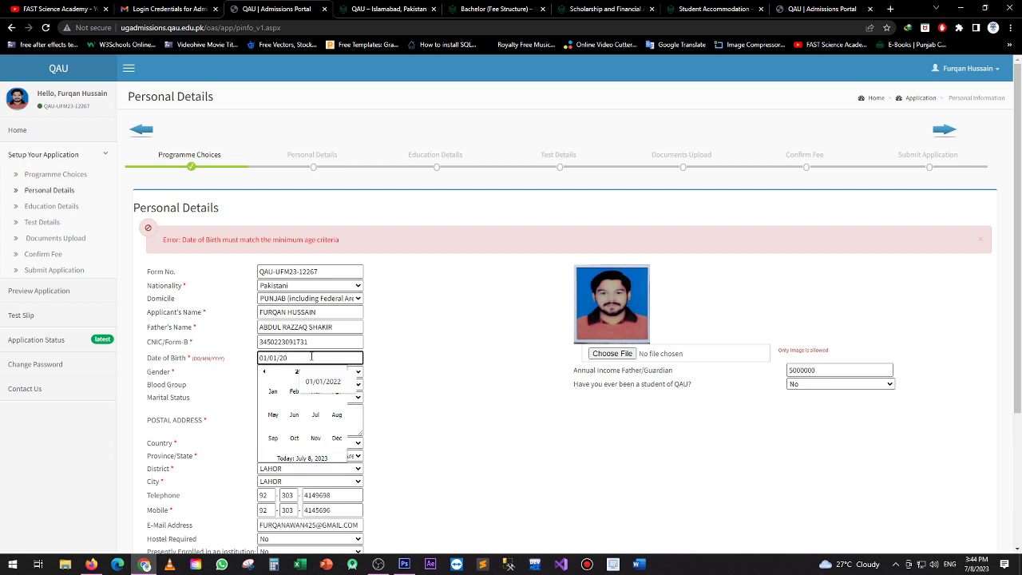
type("002")
left_click(447, 447)
scroll(495, 490, "down", 3)
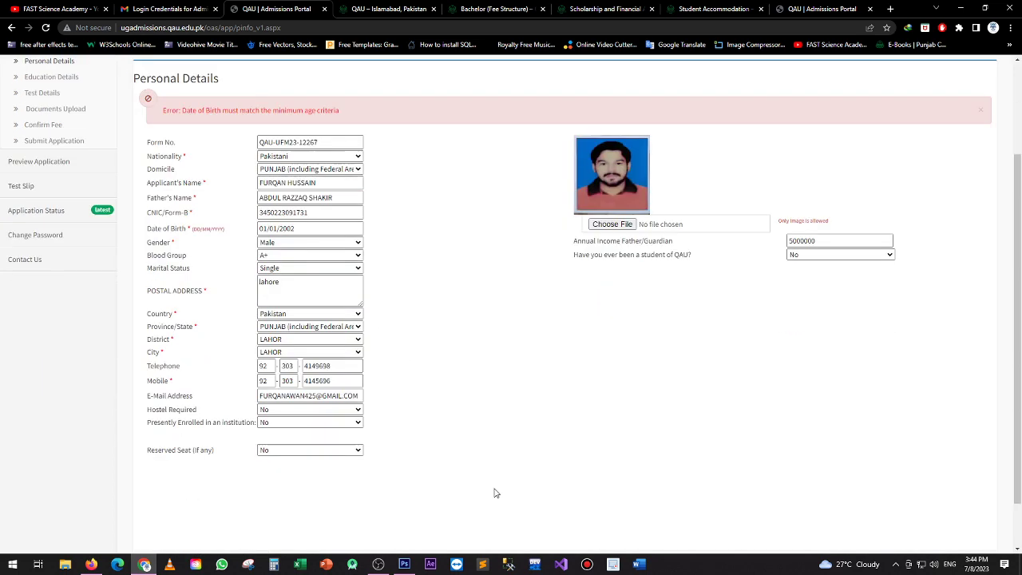
left_click(526, 511)
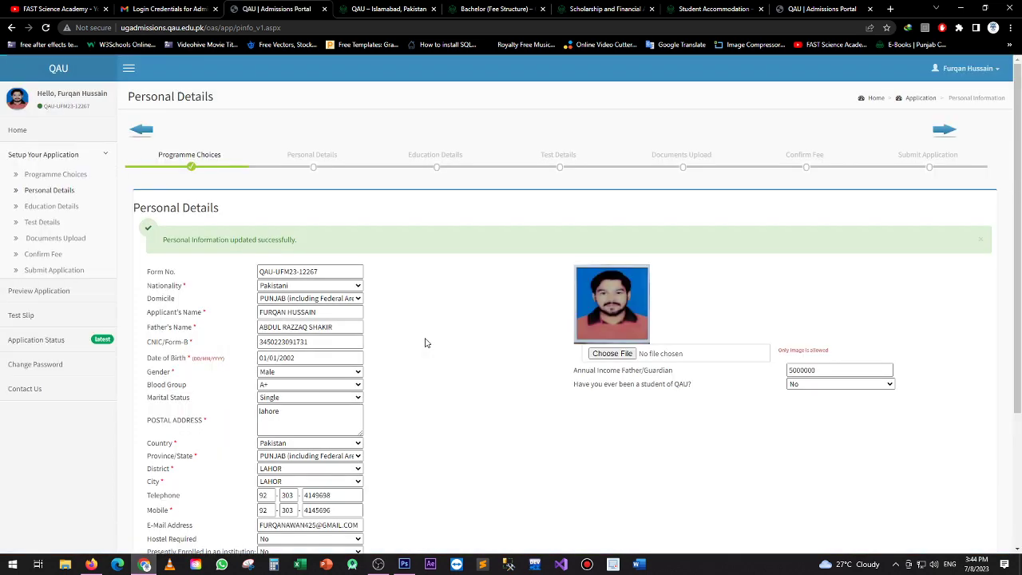
left_click(55, 207)
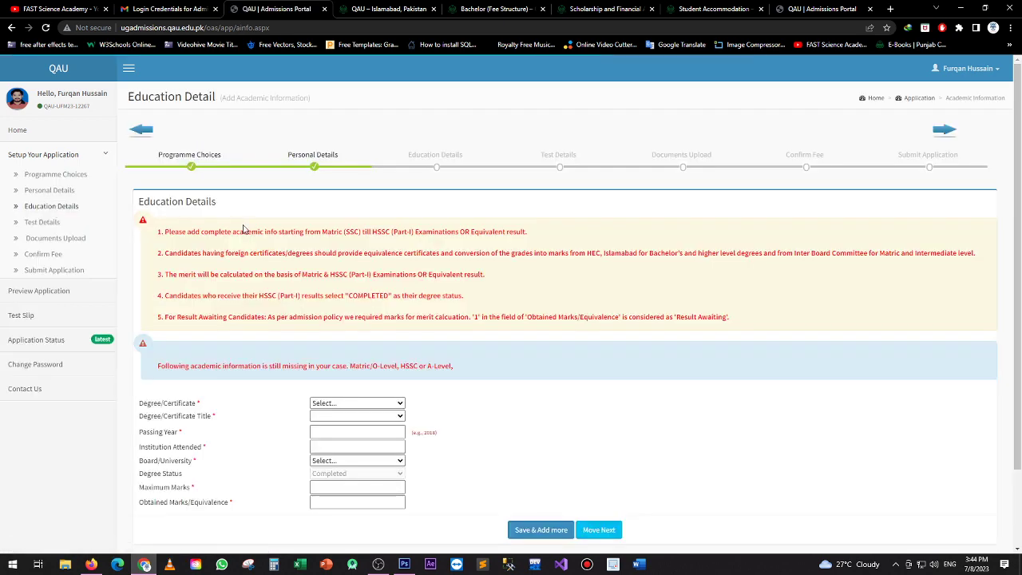
Choose Matric/O-Level with title Matric, passing year 2020 and institution lahore
scroll(351, 312, "down", 1)
left_click(335, 311)
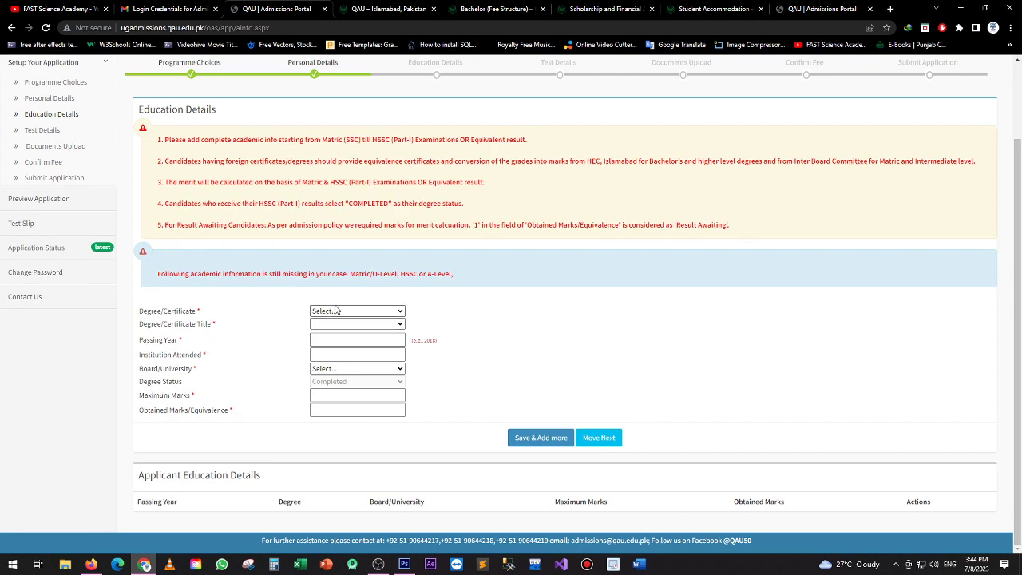
left_click(335, 333)
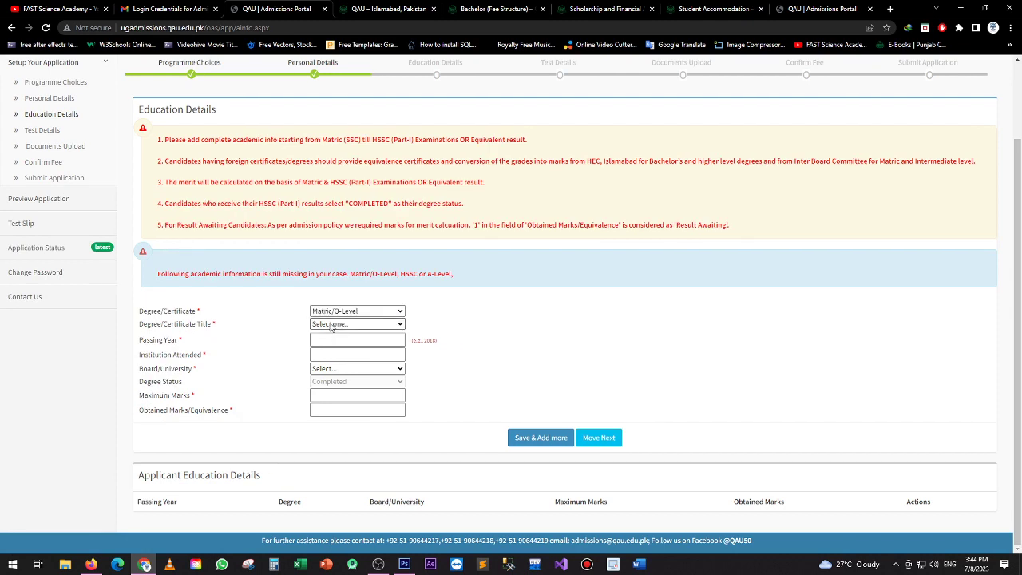
left_click(331, 324)
left_click(323, 345)
left_click(323, 342)
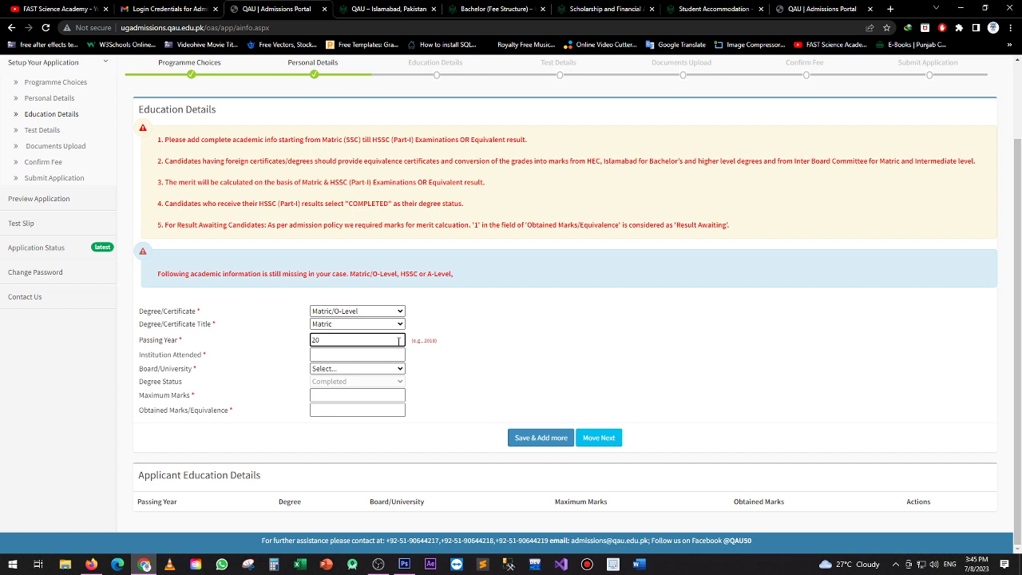
left_click(343, 358)
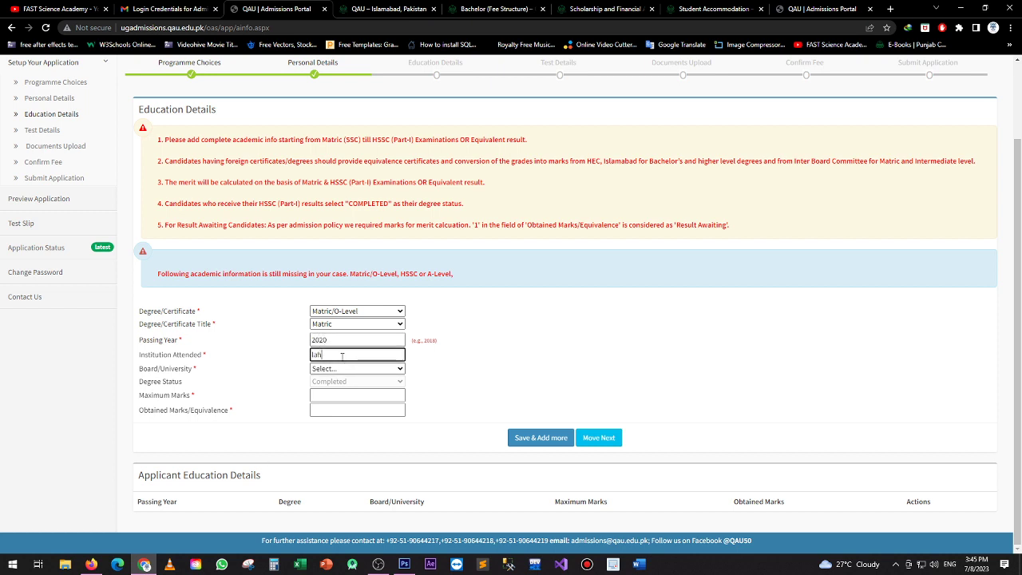
Select the AJK board, enter 1100 maximum and 1050 obtained marks, and save the record
left_click(333, 370)
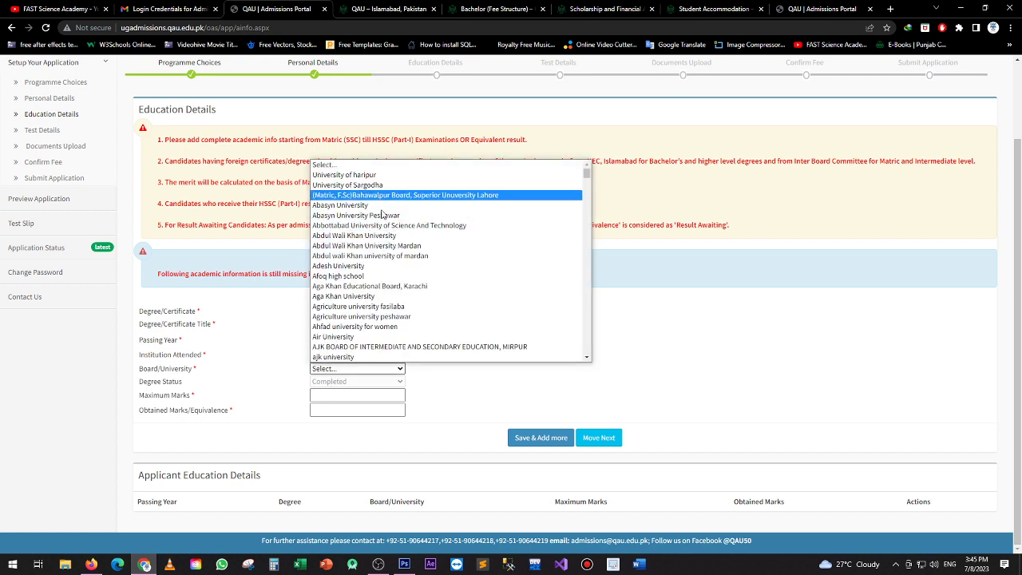
type("fata")
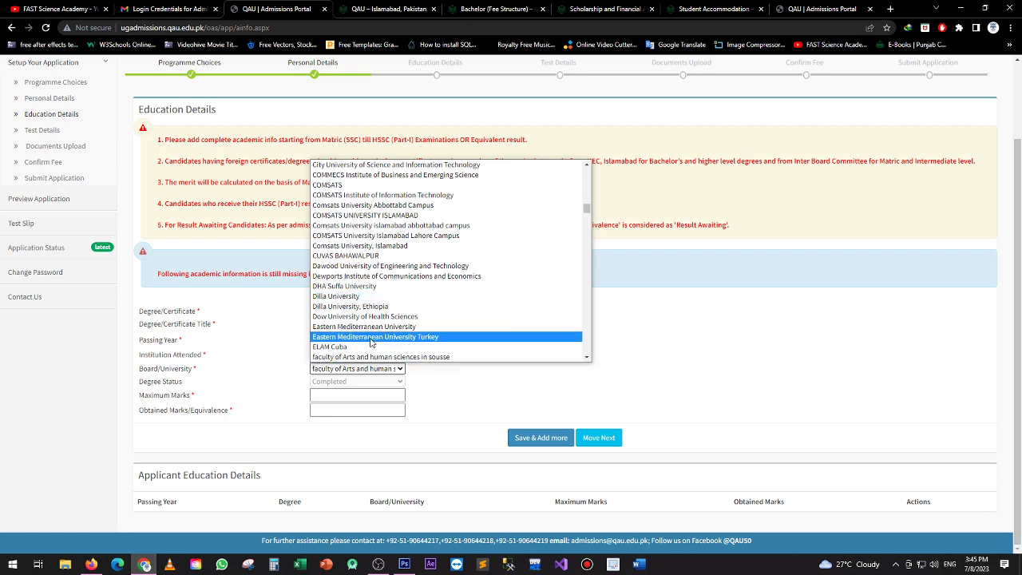
type("fbise")
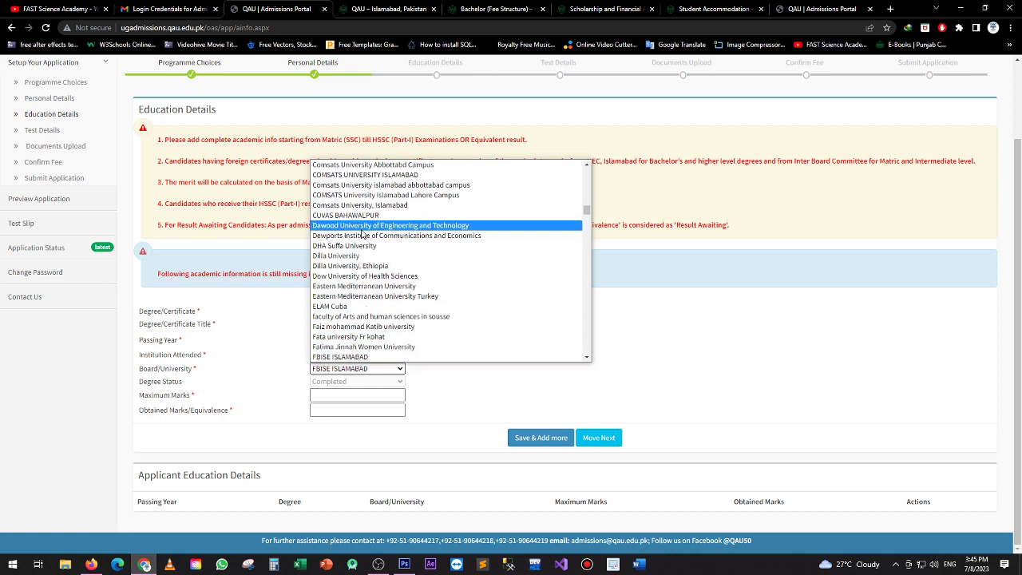
scroll(363, 231, "up", 10)
scroll(362, 248, "up", 4)
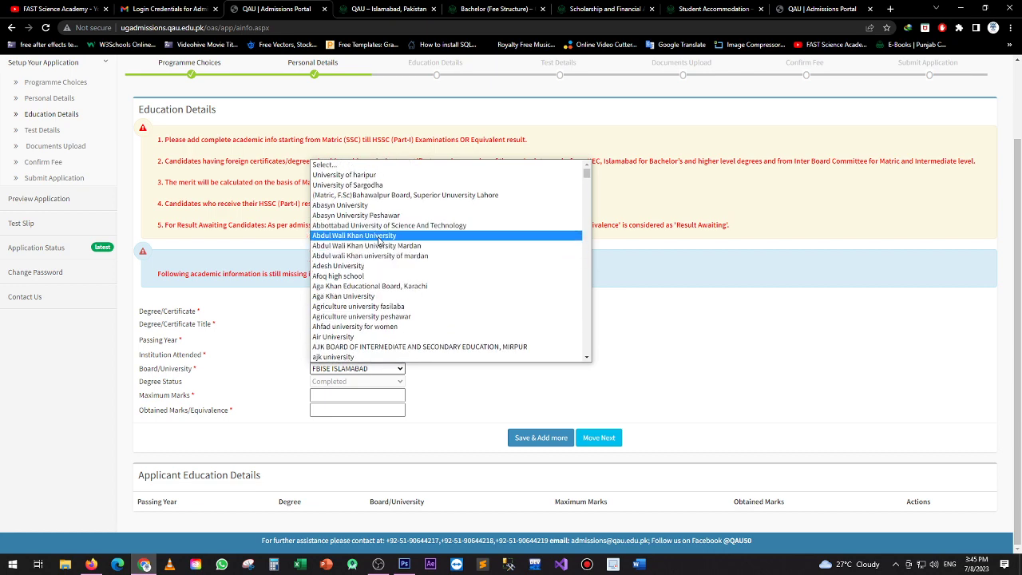
left_click(383, 346)
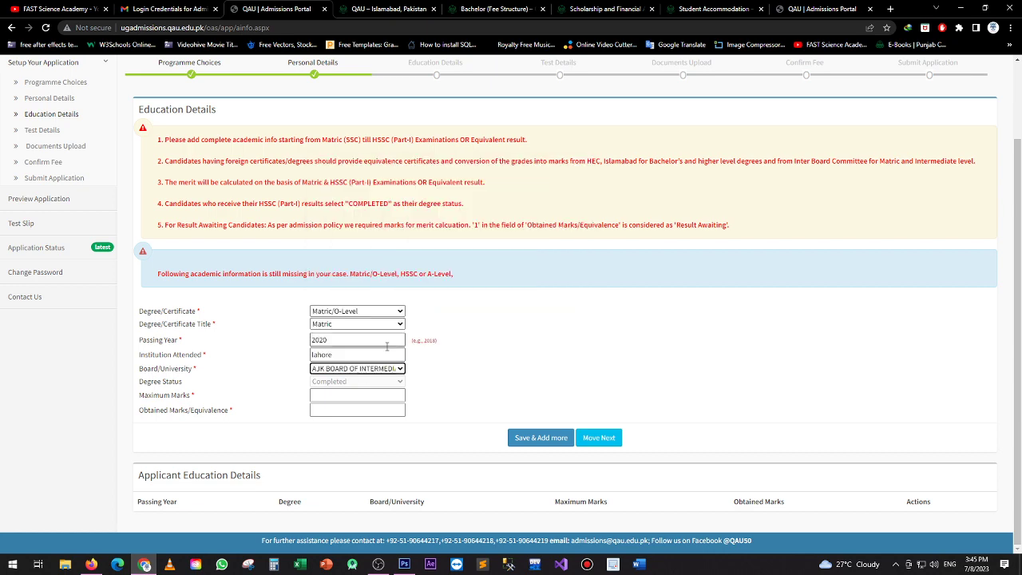
left_click(332, 396)
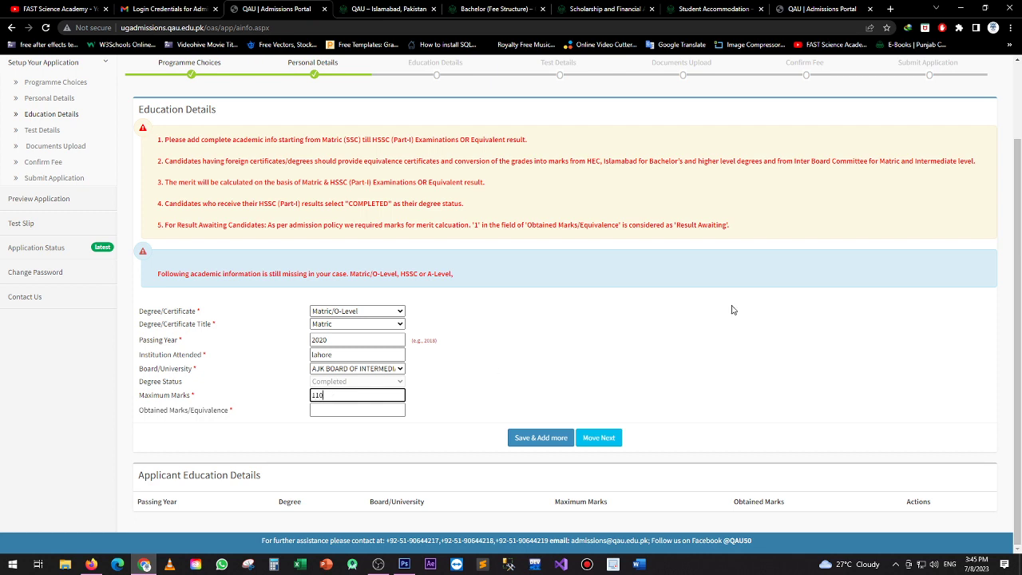
left_click(328, 408)
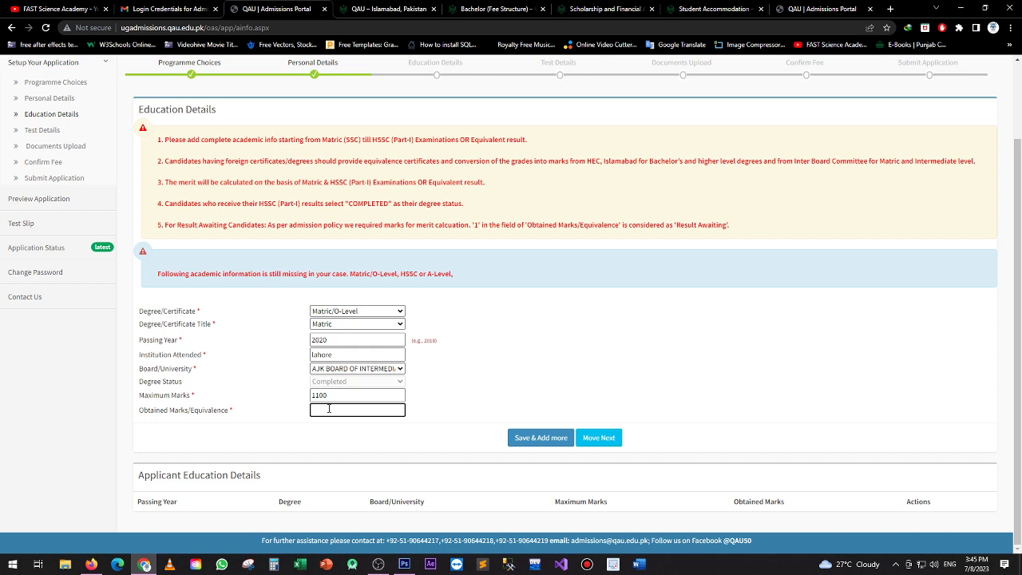
type("1050")
left_click(419, 470)
left_click(536, 439)
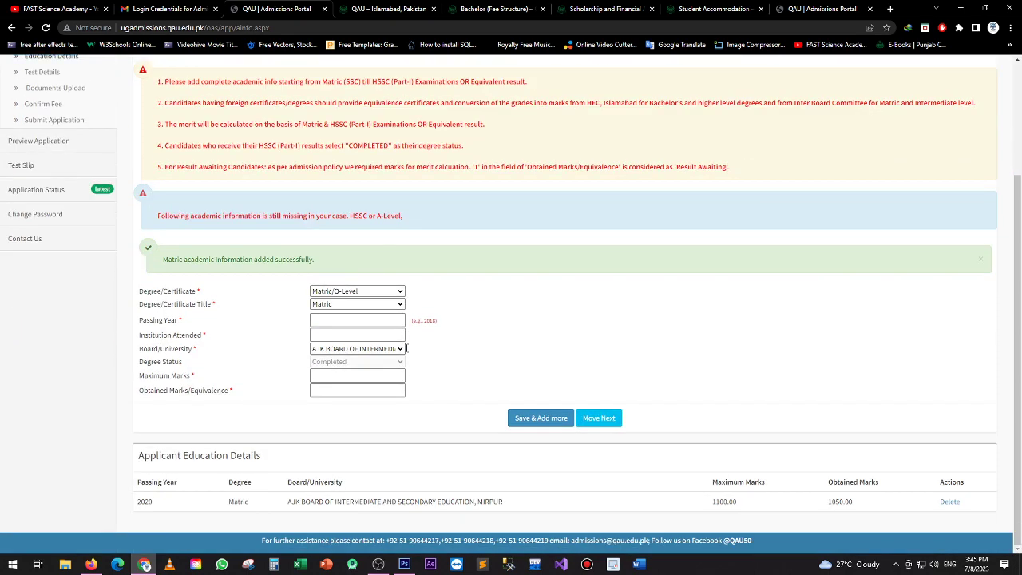
Choose HSSC or A-Level, degree title I.C.S, with MATH and PHYSICS as subjects
left_click(355, 290)
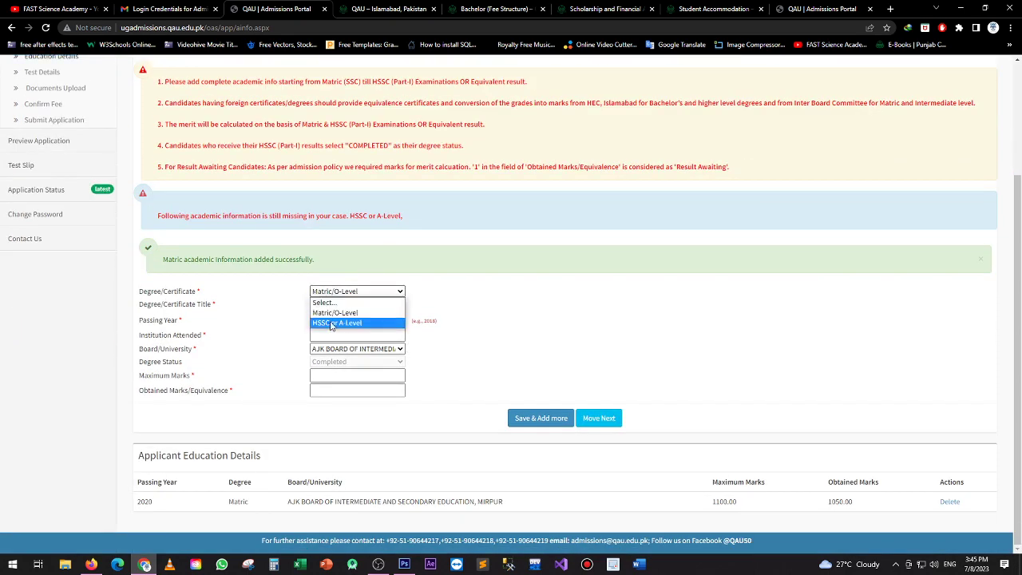
left_click(333, 323)
left_click(337, 306)
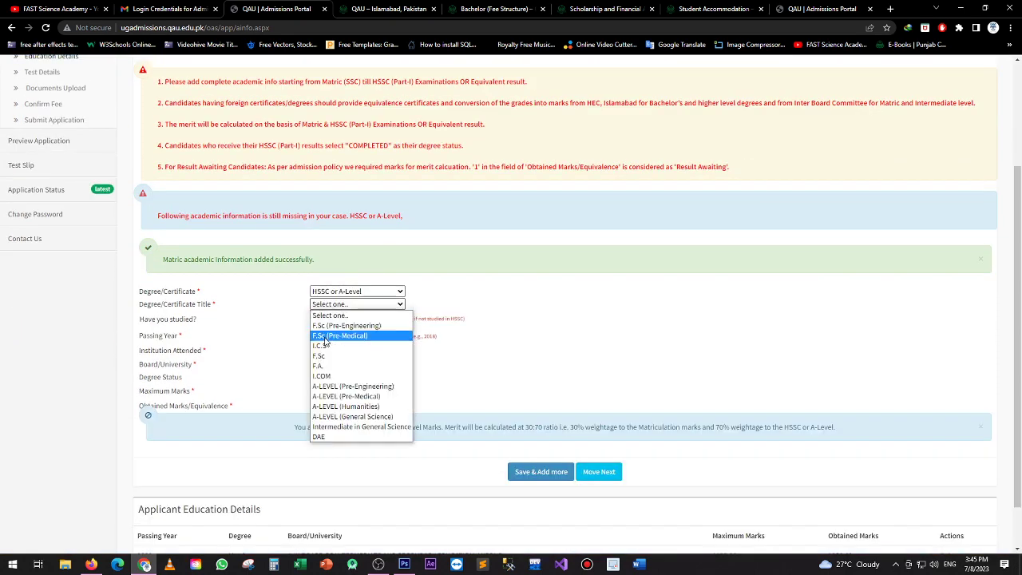
left_click(324, 340)
left_click(313, 318)
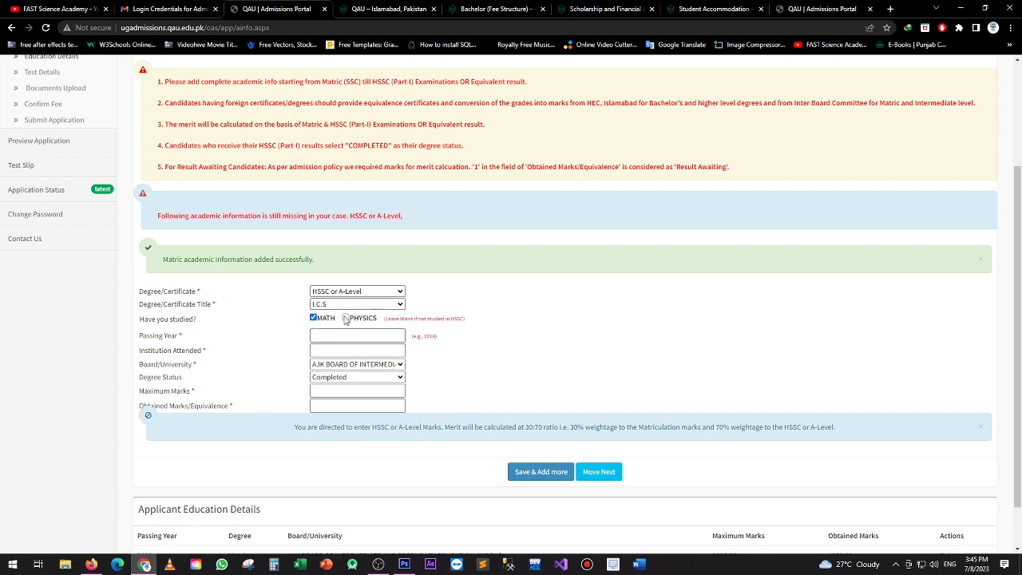
left_click(346, 318)
Enter passing year 2022, institution lahore, 1100 maximum and 1050 obtained marks, and save
left_click(330, 336)
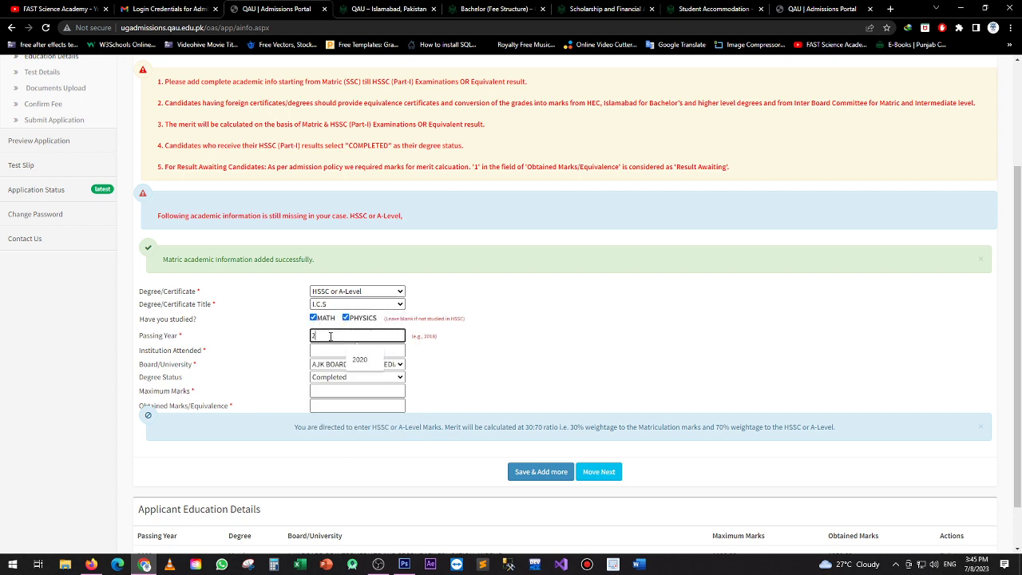
type("22")
left_click(331, 349)
left_click(361, 374)
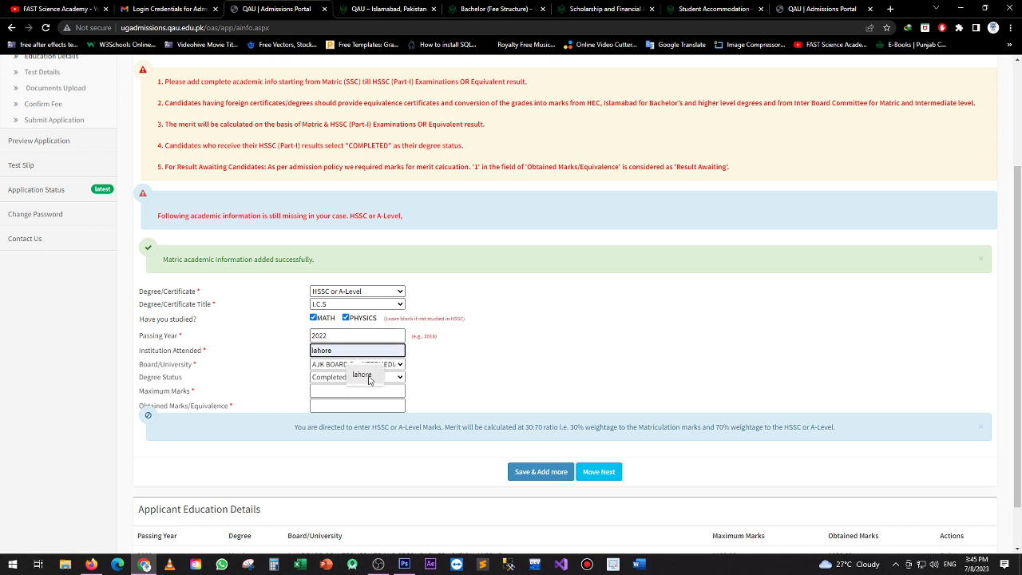
left_click(344, 390)
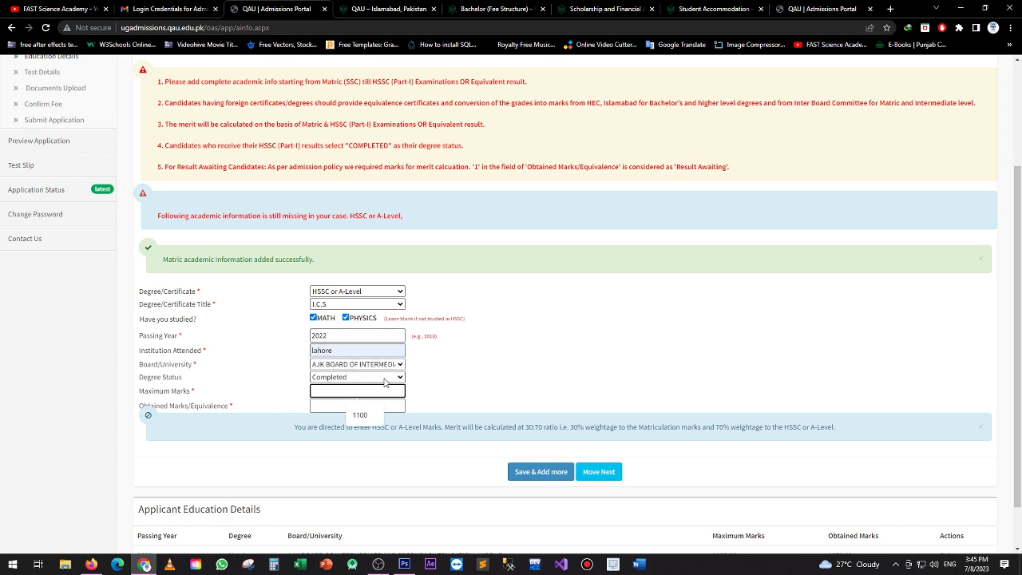
type("1100")
key("Tab")
type("105")
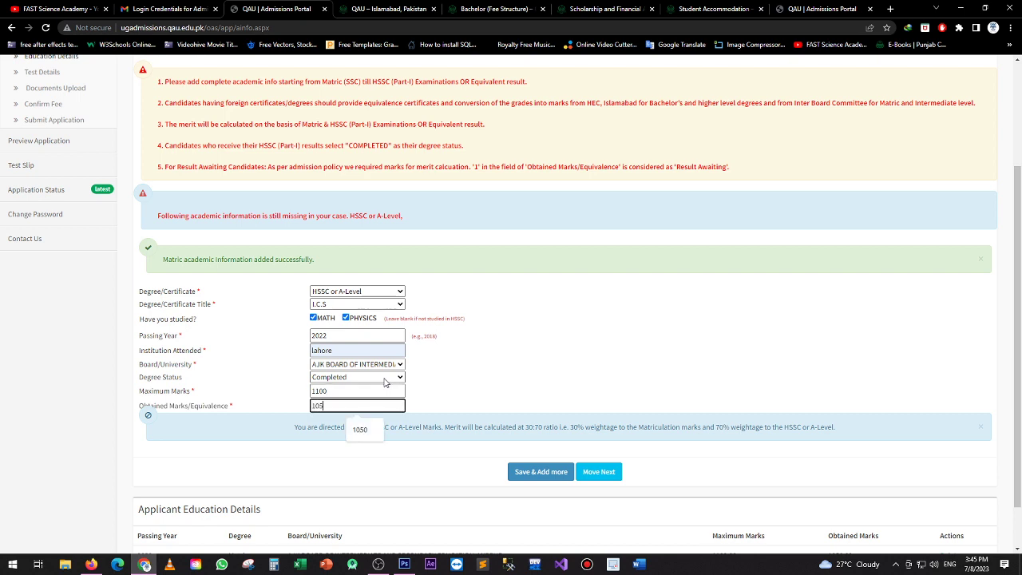
type("0")
left_click(532, 470)
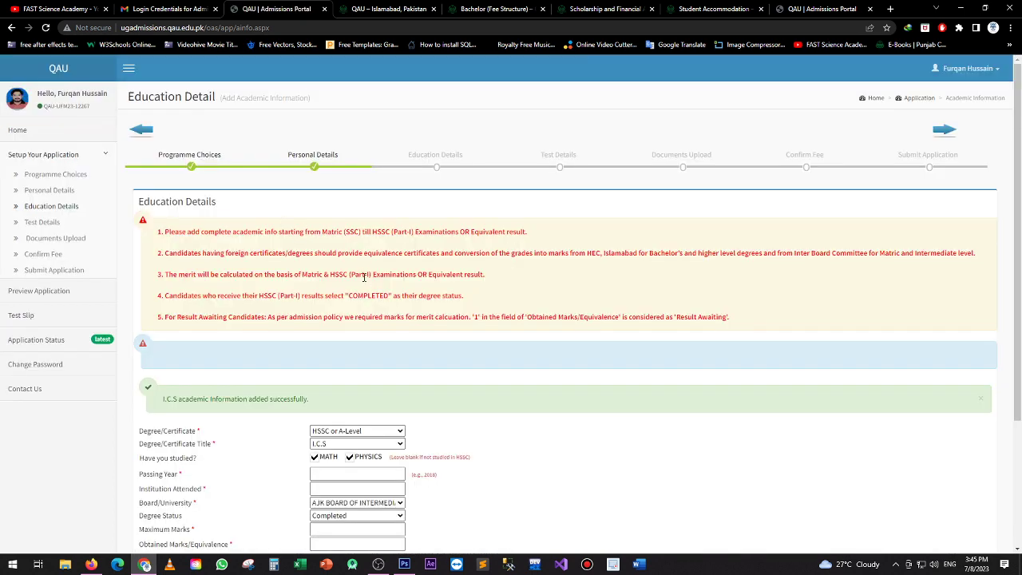
scroll(364, 277, "down", 2)
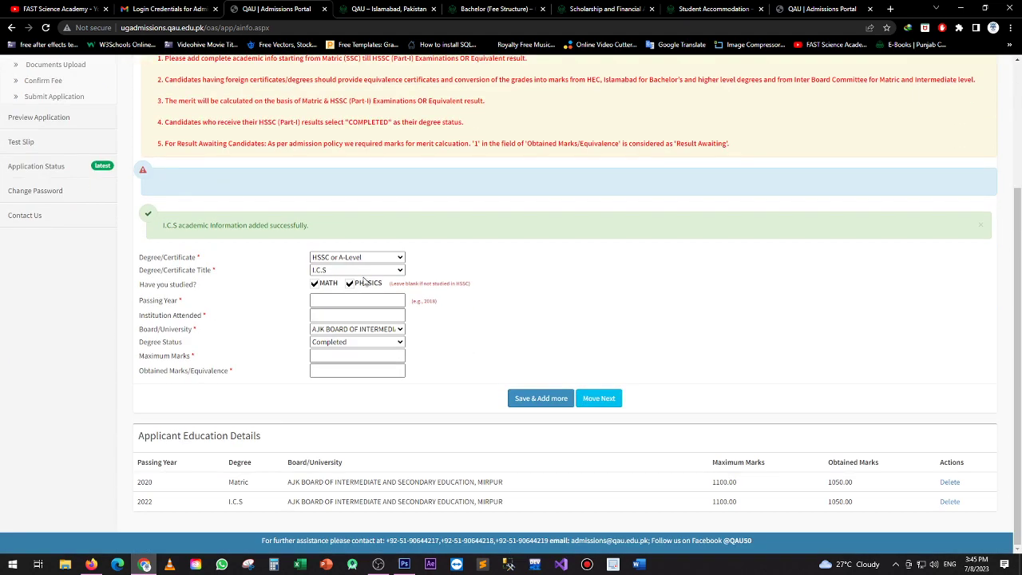
left_click_drag(437, 481, 671, 478)
left_click(605, 401)
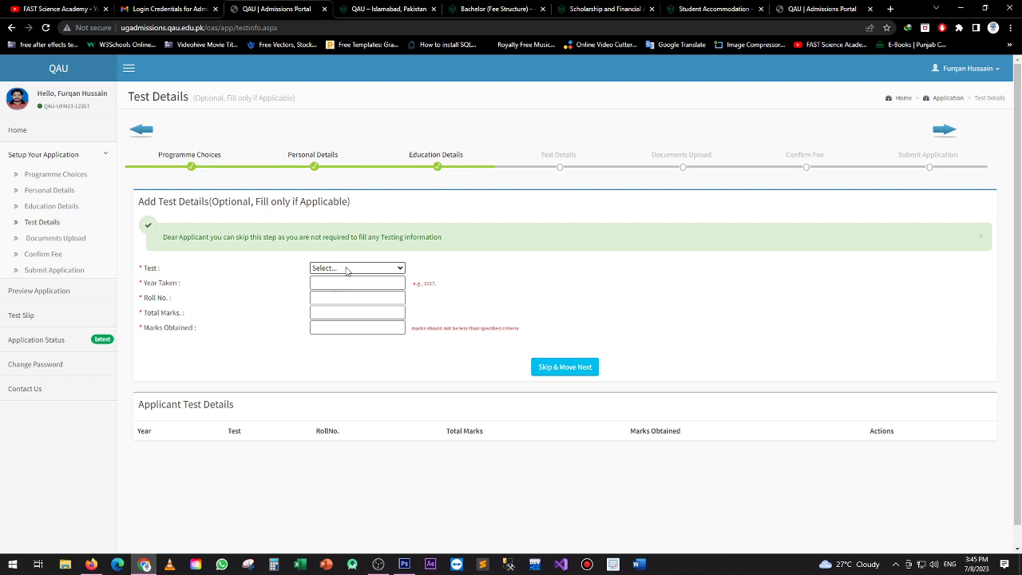
Leave test type, year and roll number empty and skip the Test Details step
left_click(346, 268)
left_click(337, 280)
left_click(343, 268)
left_click(344, 272)
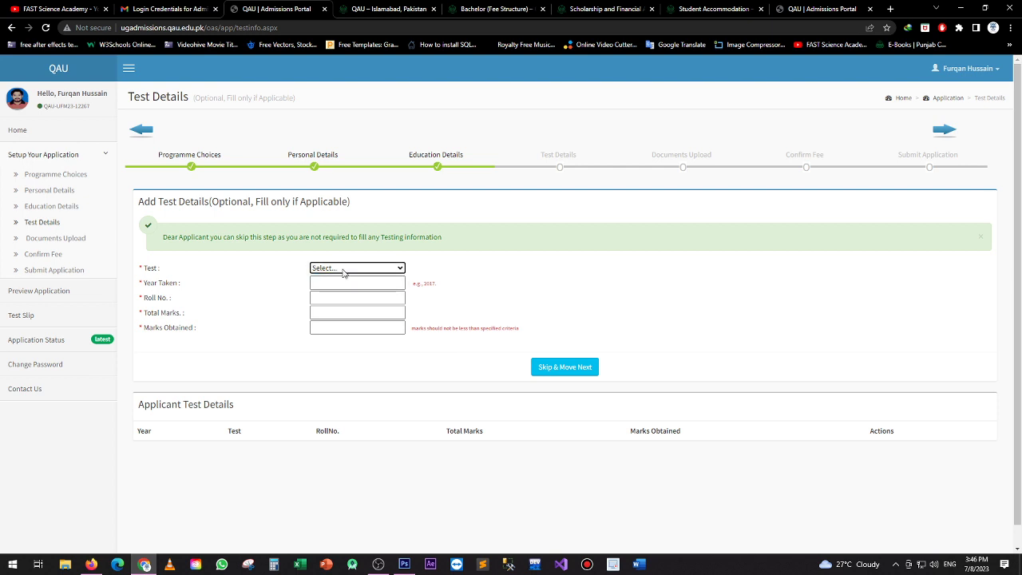
left_click(336, 282)
left_click(326, 299)
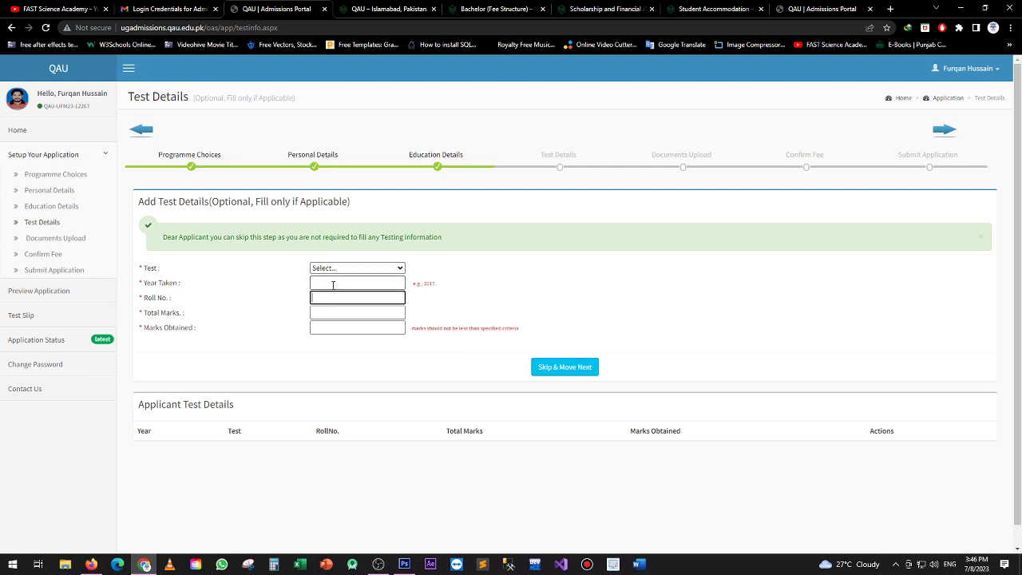
left_click(333, 284)
left_click(341, 270)
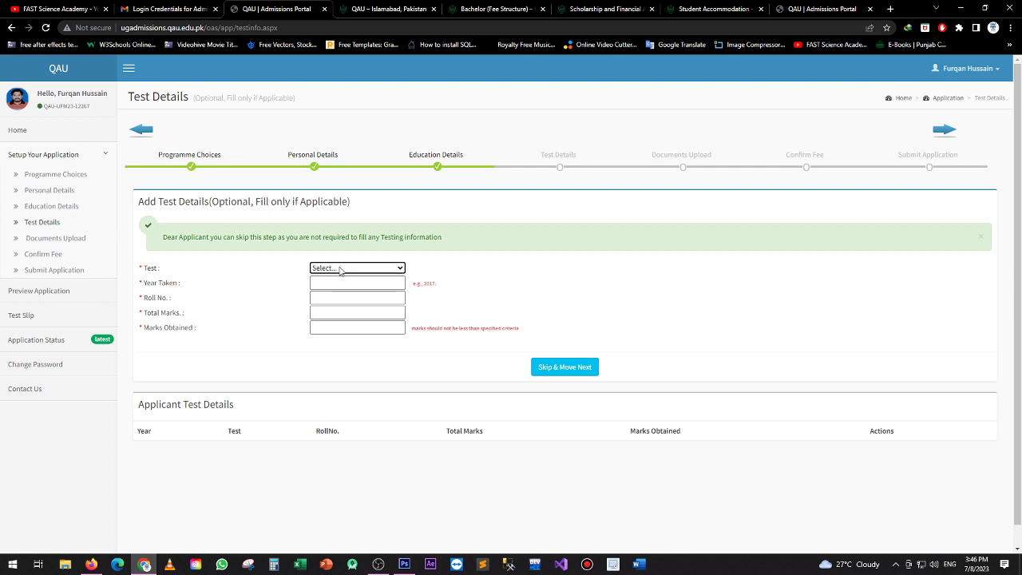
left_click(341, 269)
left_click_drag(212, 236, 402, 237)
left_click(457, 242)
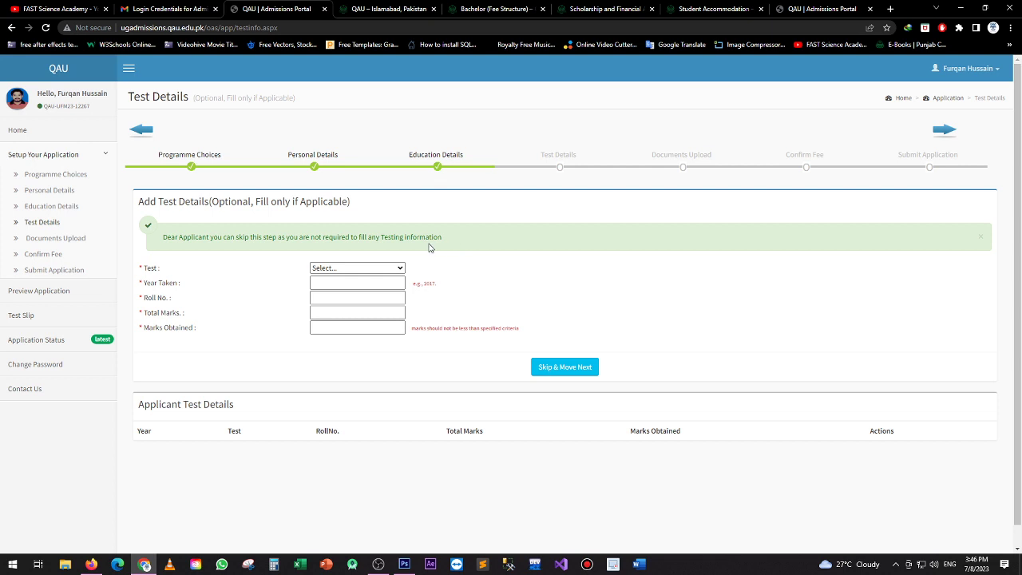
scroll(429, 248, "down", 1)
left_click(556, 348)
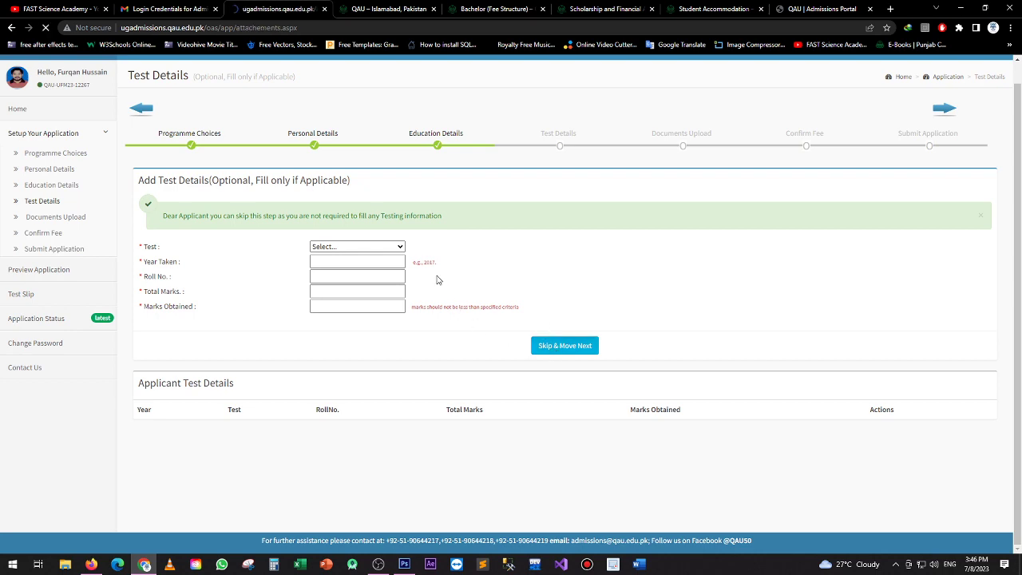
Attempt to continue twice with no documents uploaded, triggering the 'Attachements are missing' alert
scroll(331, 257, "down", 1)
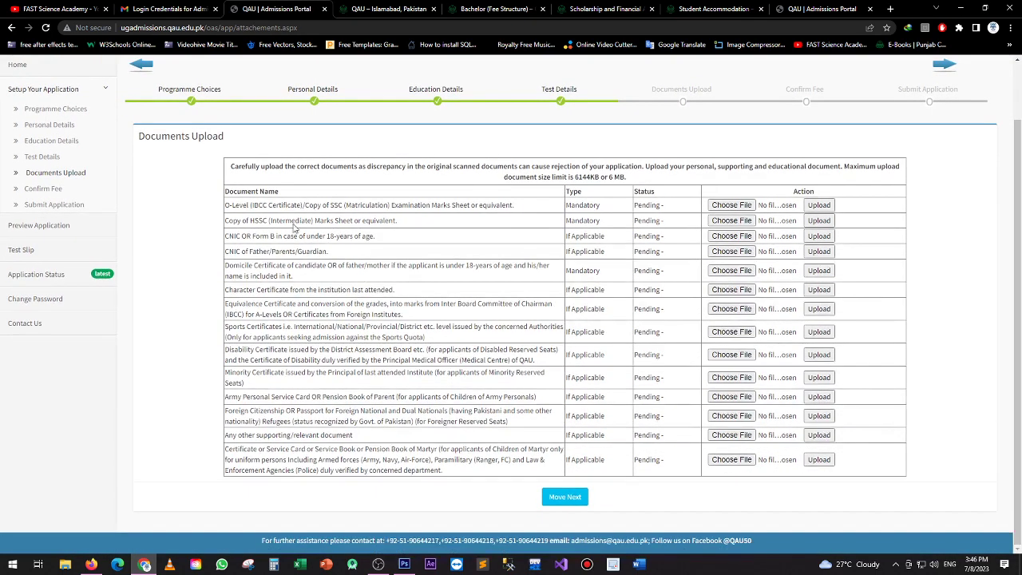
left_click_drag(224, 192, 432, 281)
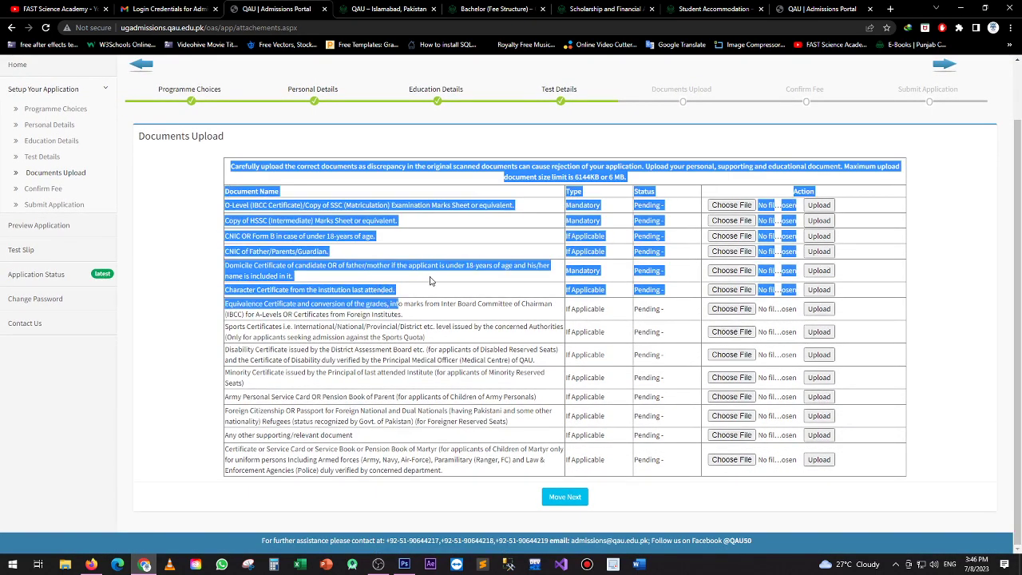
left_click(436, 279)
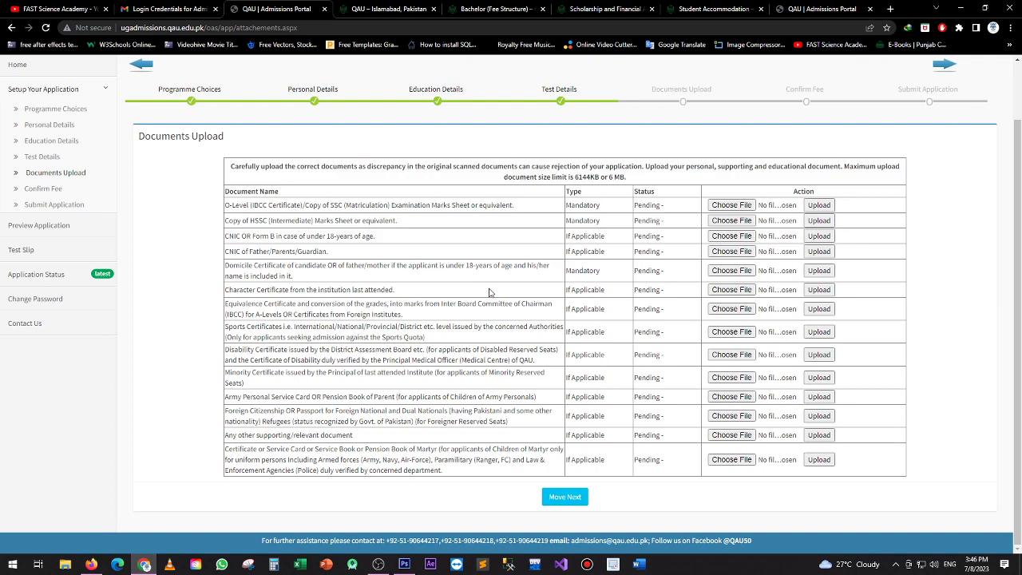
scroll(447, 264, "up", 1)
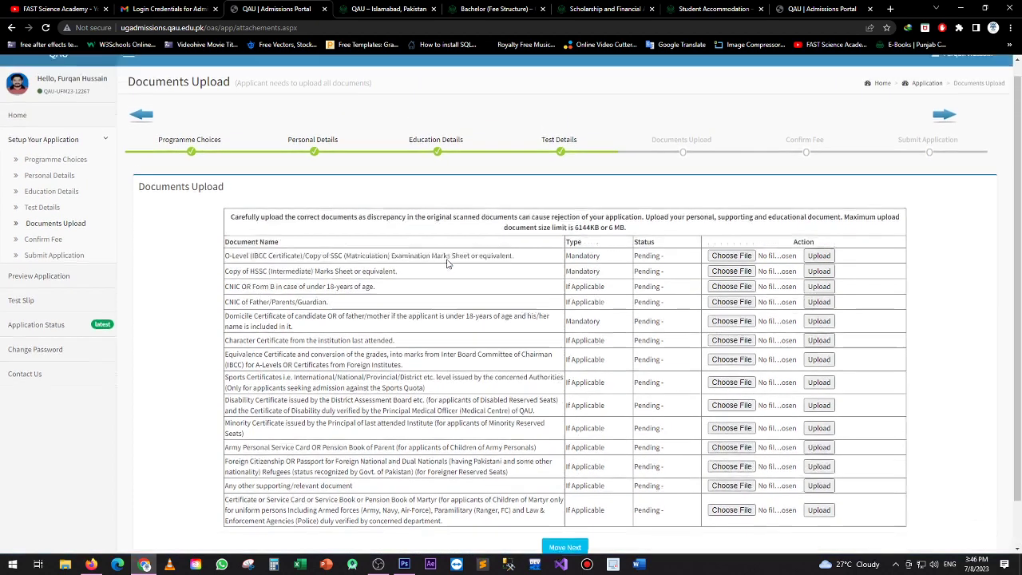
scroll(449, 264, "down", 1)
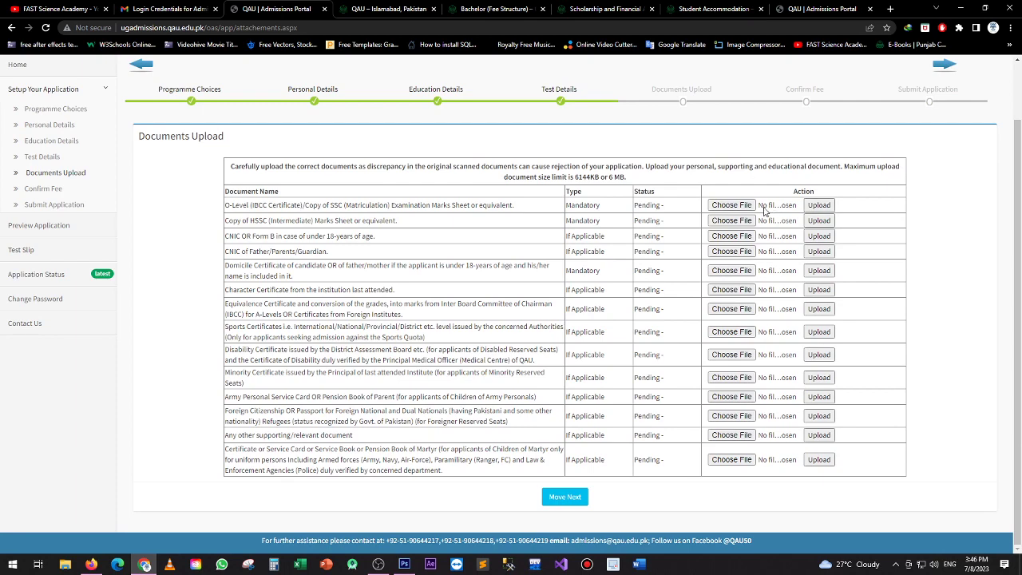
left_click(576, 497)
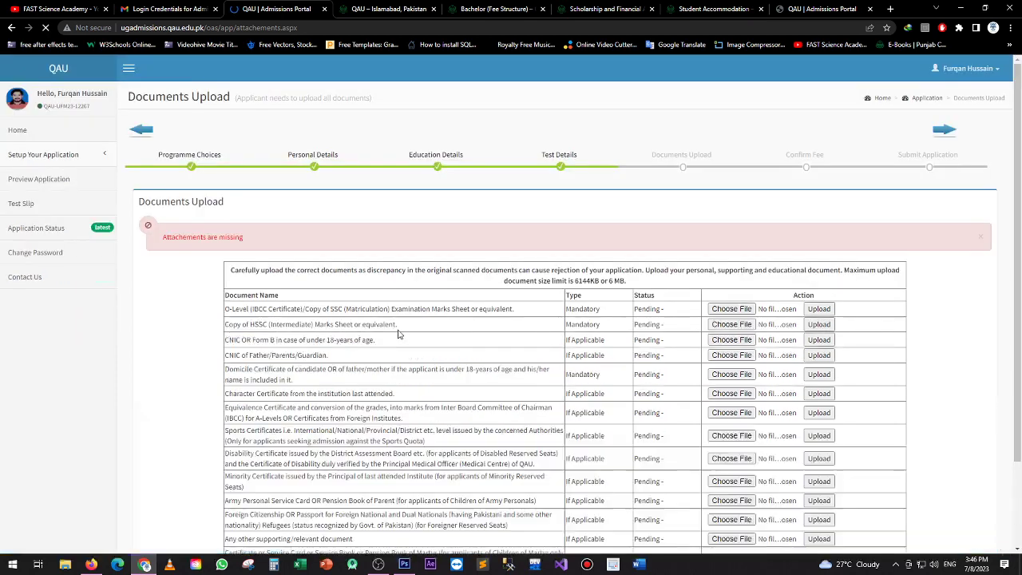
scroll(344, 291, "down", 2)
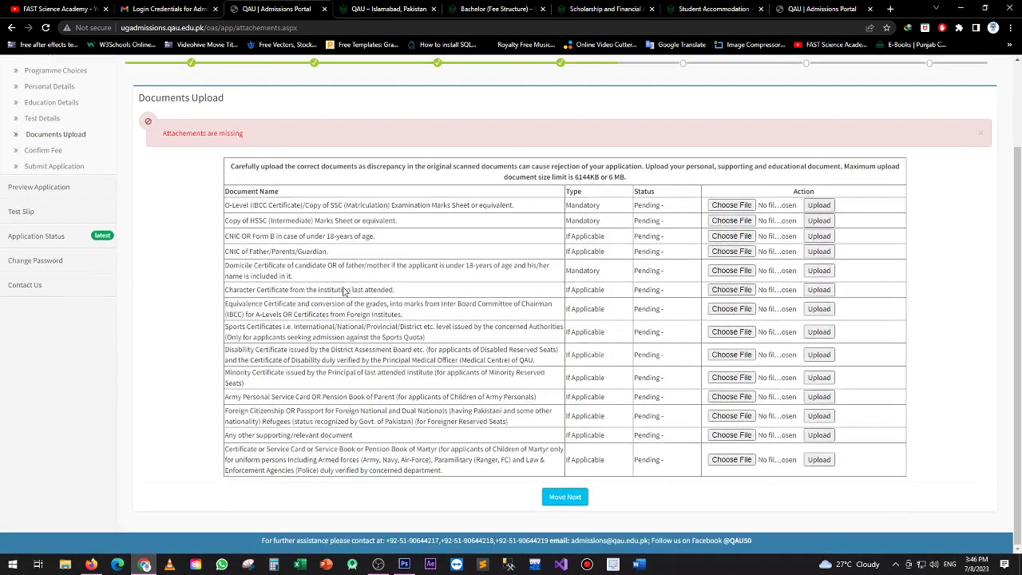
left_click(568, 496)
scroll(482, 319, "down", 1)
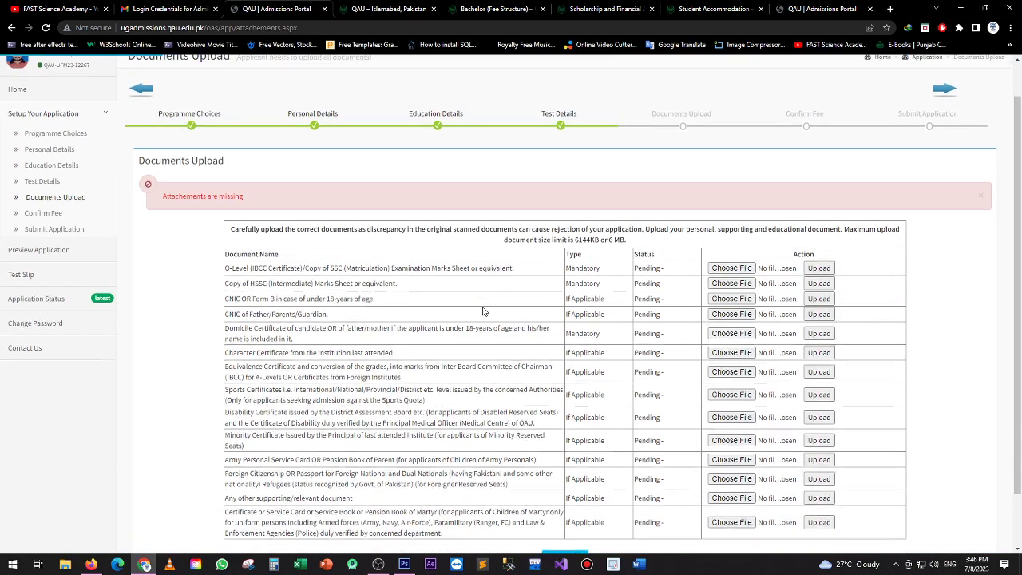
scroll(483, 311, "down", 1)
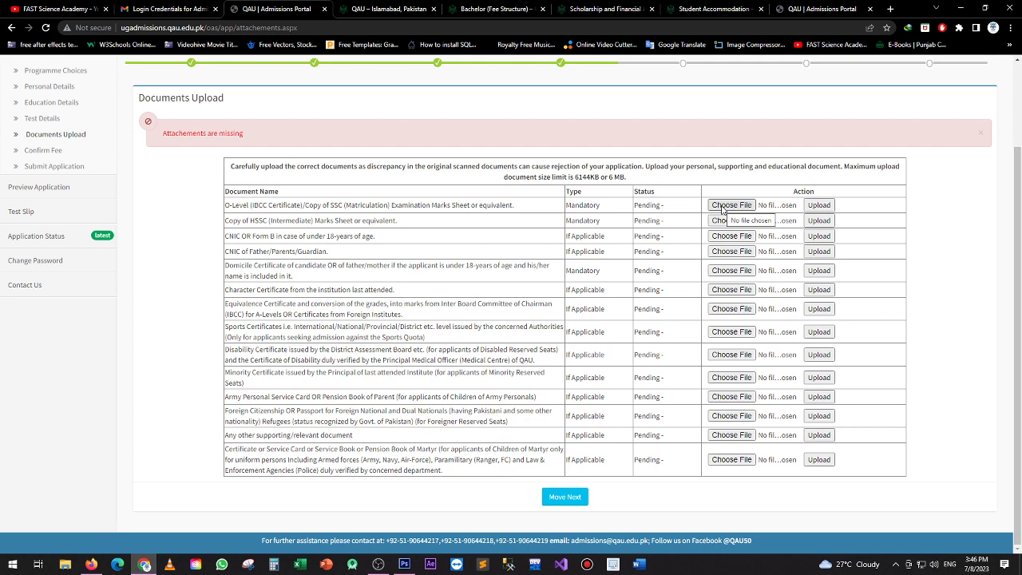
Choose the 7 KB picture file for the SSC, HSSC and CNIC/Form B rows
left_click(728, 205)
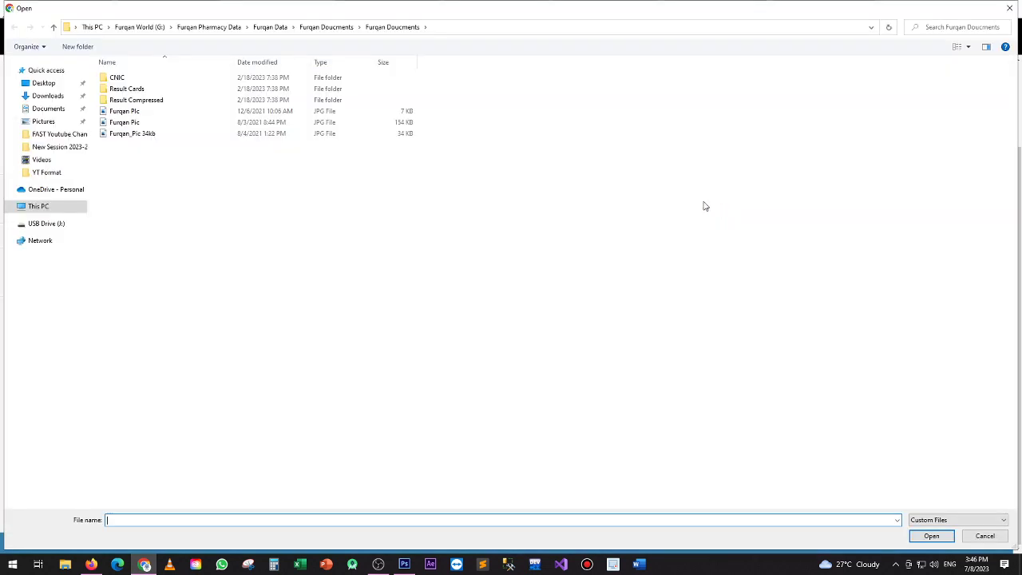
left_click(127, 112)
key("Return")
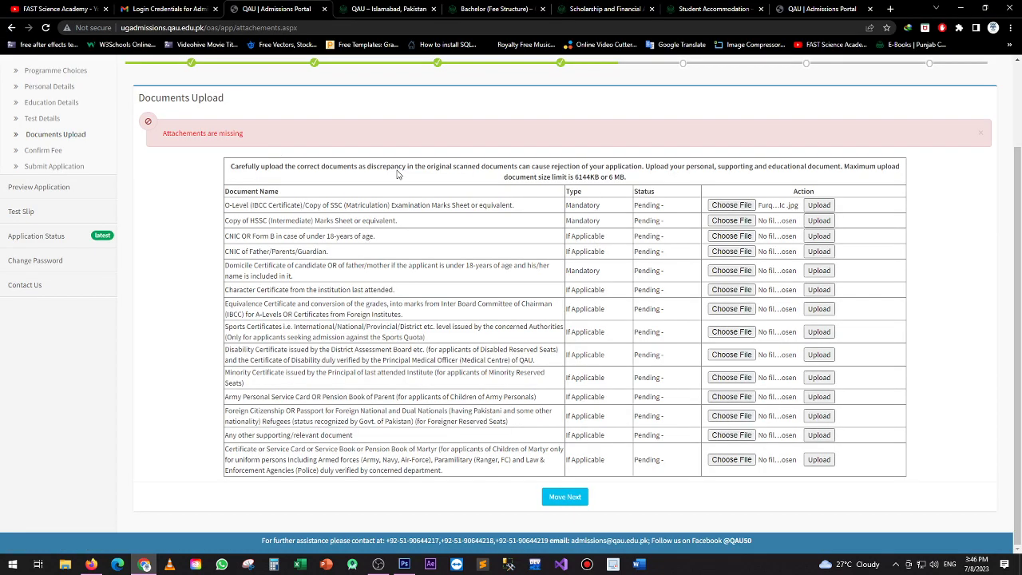
left_click(731, 221)
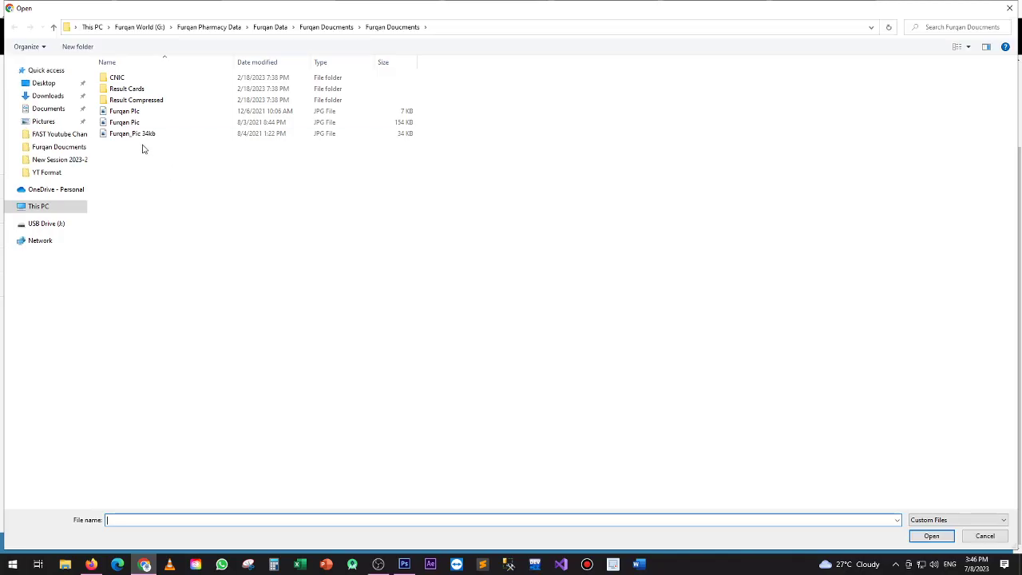
left_click(127, 111)
key("Return")
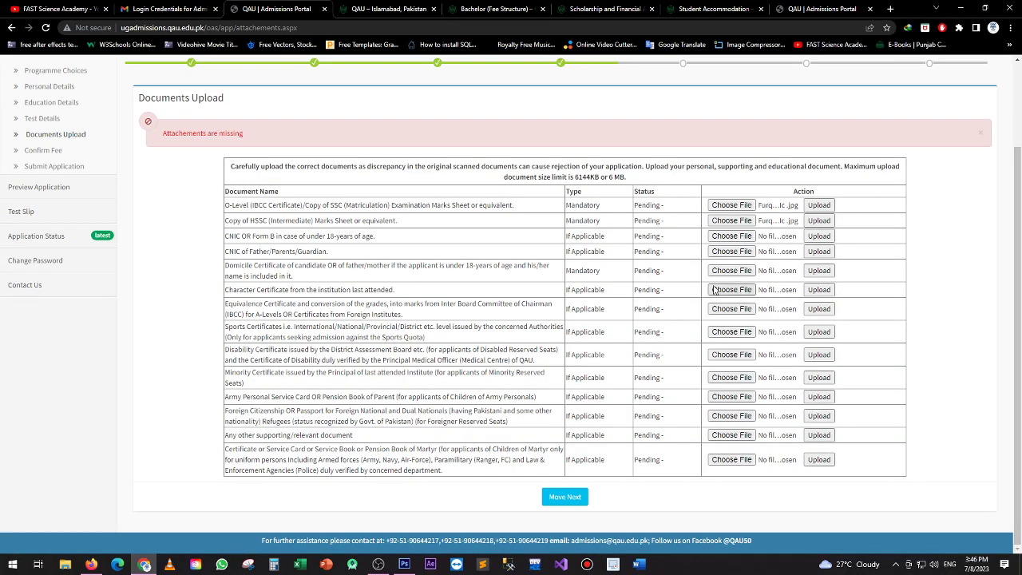
left_click(731, 235)
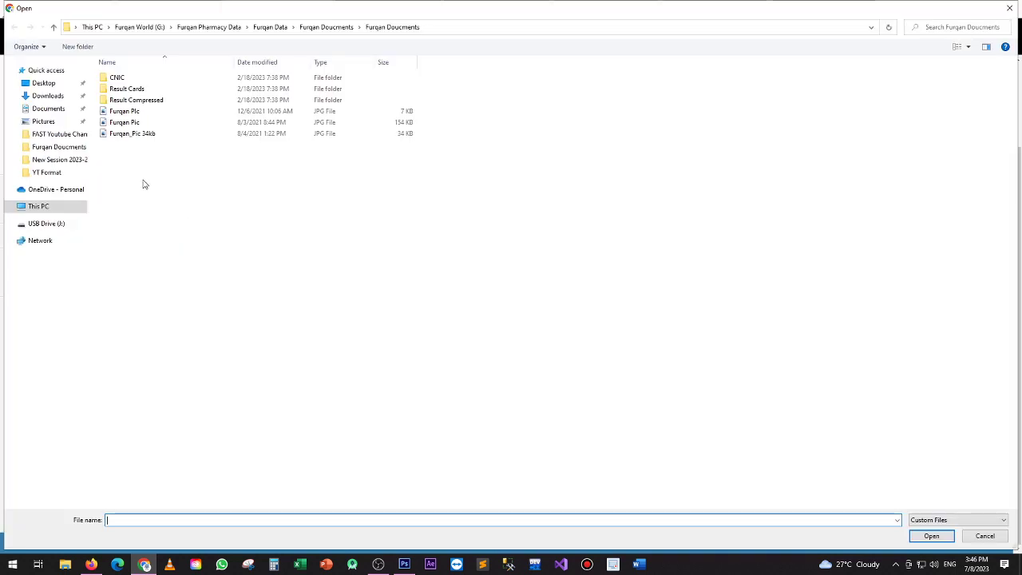
left_click(132, 110)
key("Return")
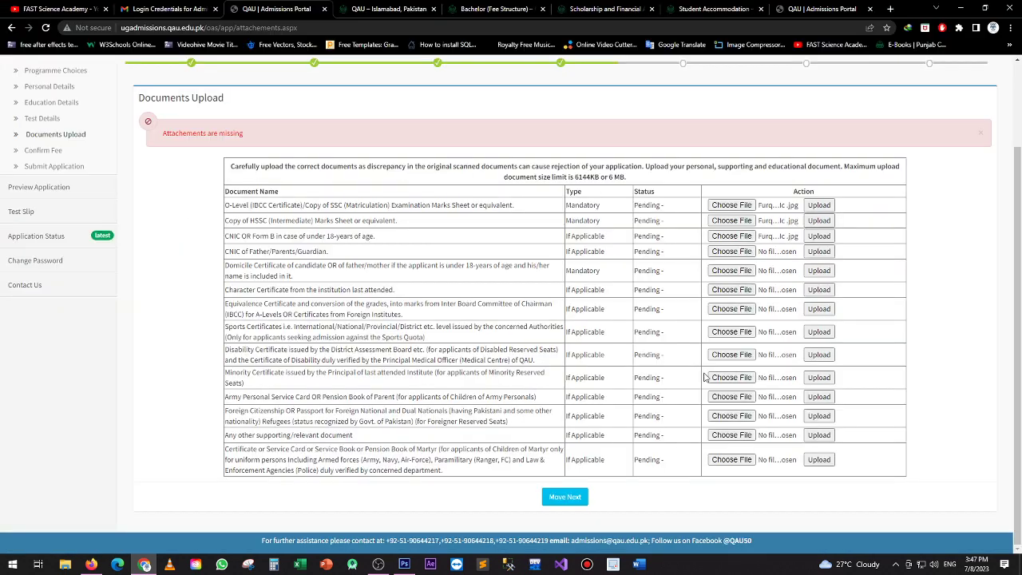
Upload the SSC marks sheet, attempt the HSSC and CNIC uploads, and continue
left_click(819, 205)
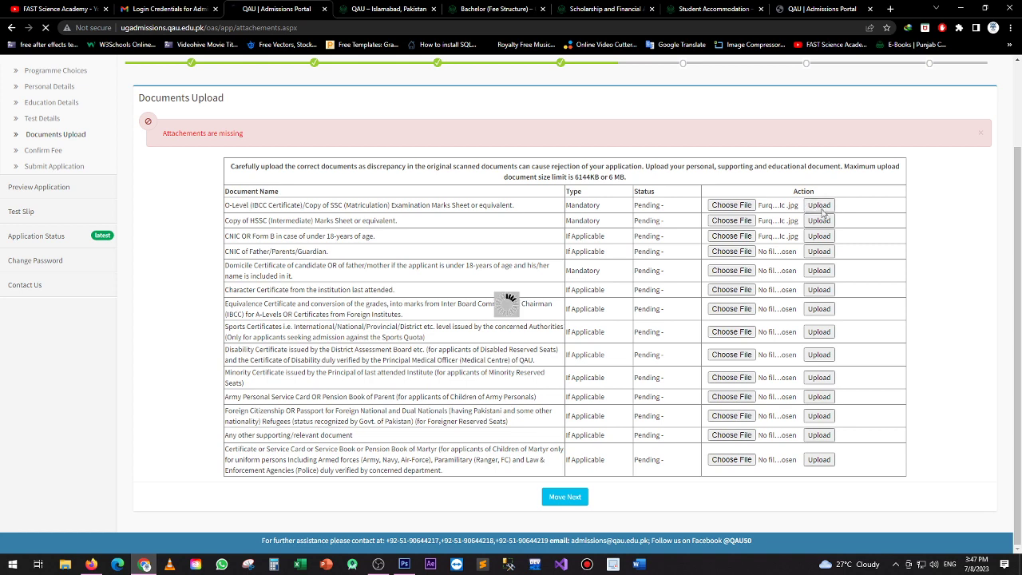
left_click(820, 303)
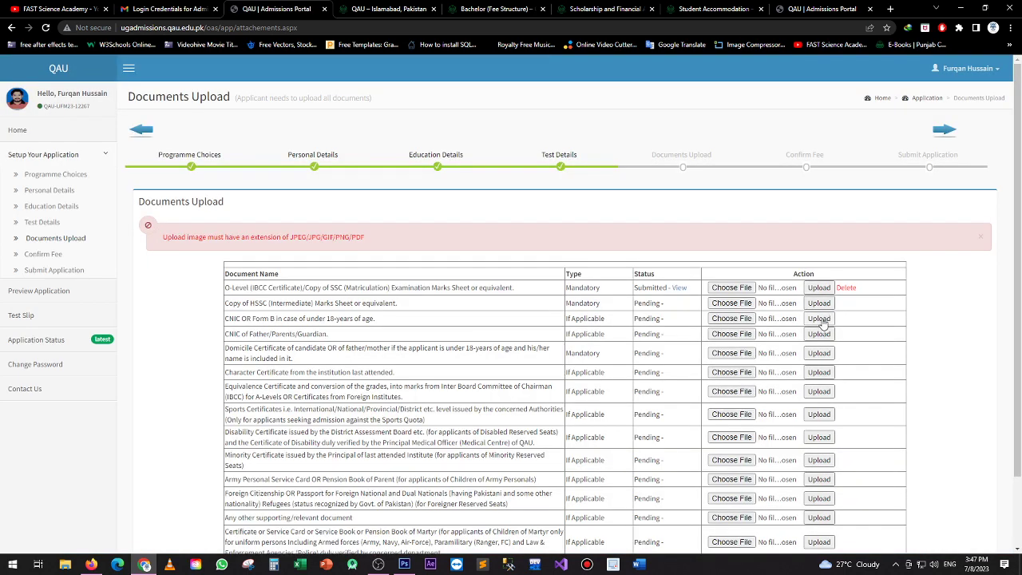
left_click(822, 319)
left_click(822, 321)
scroll(493, 309, "down", 2)
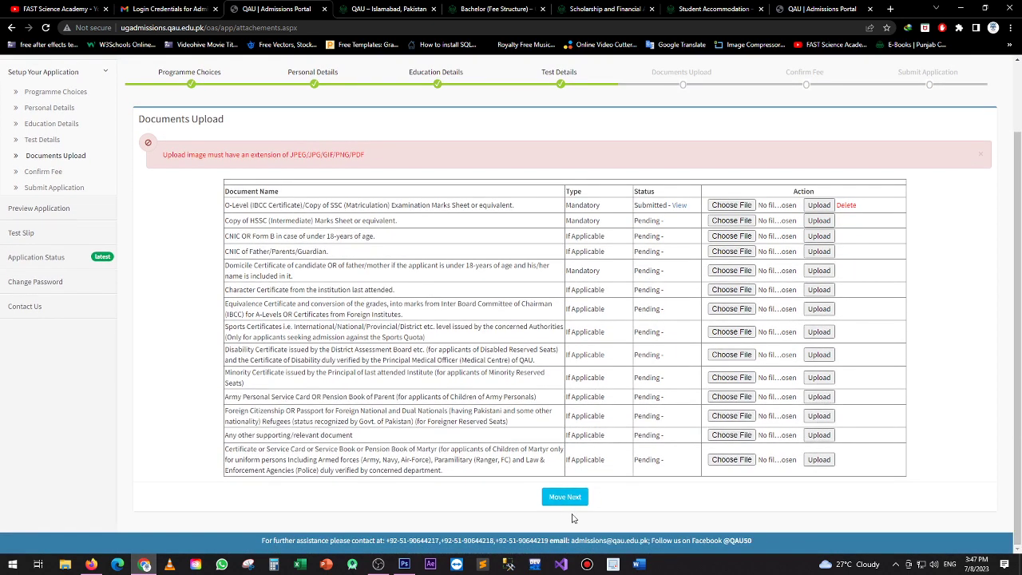
left_click(574, 499)
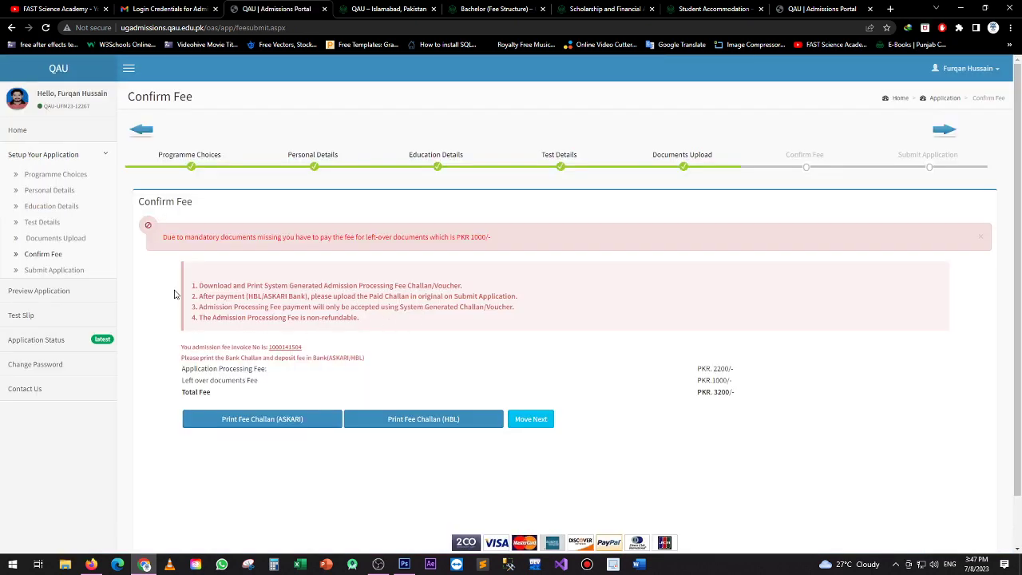
Generate the HBL fee challan deposit slip, review it, and return to the Confirm Fee tab
scroll(176, 295, "down", 1)
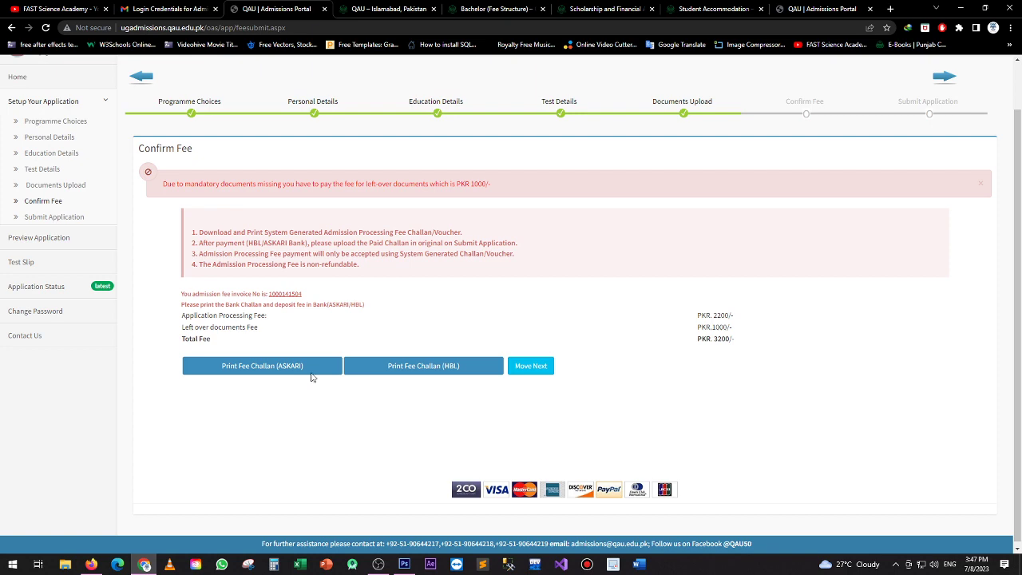
left_click(389, 366)
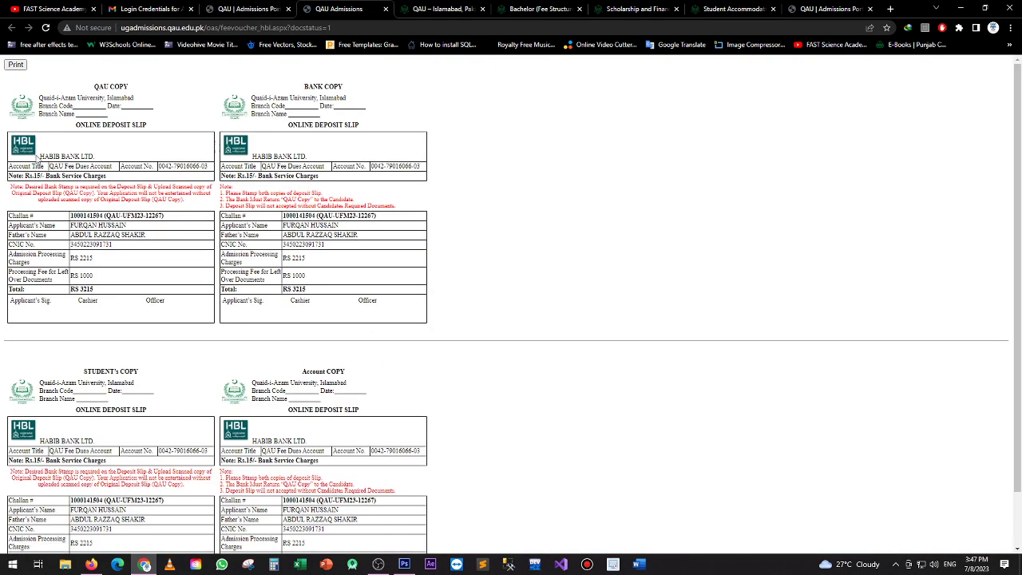
left_click_drag(4, 83, 438, 223)
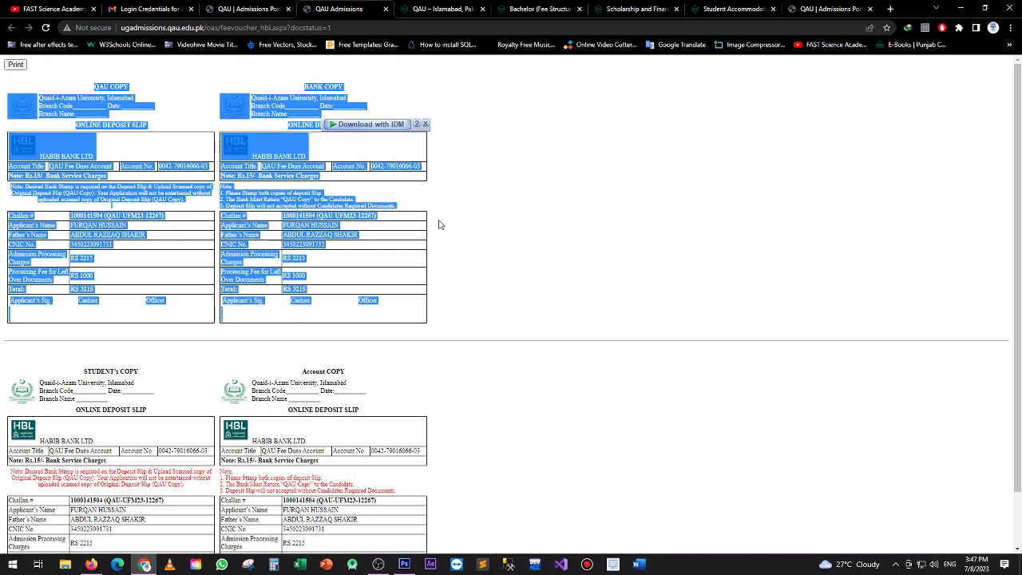
left_click(447, 273)
scroll(471, 329, "down", 1)
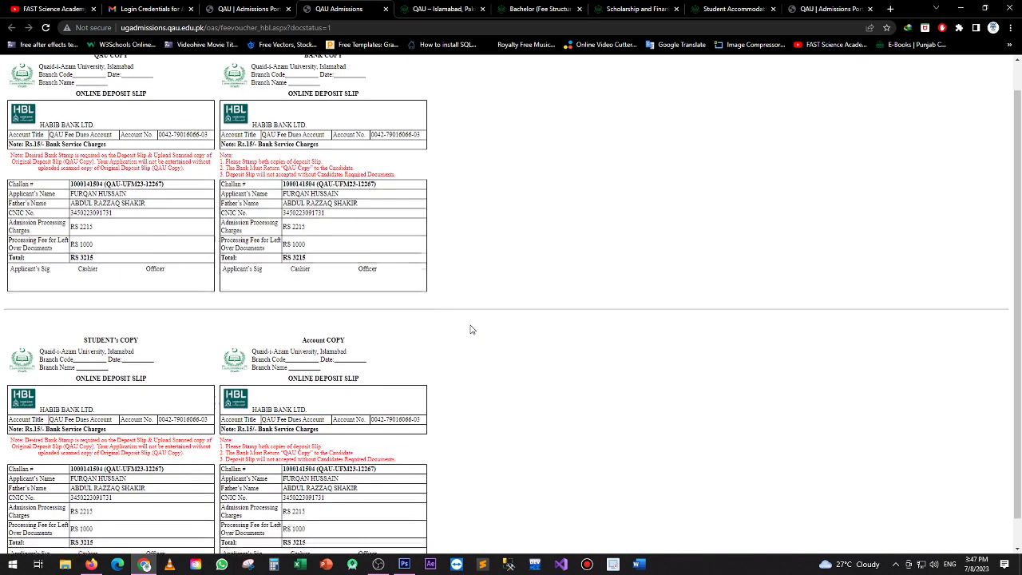
scroll(471, 329, "up", 1)
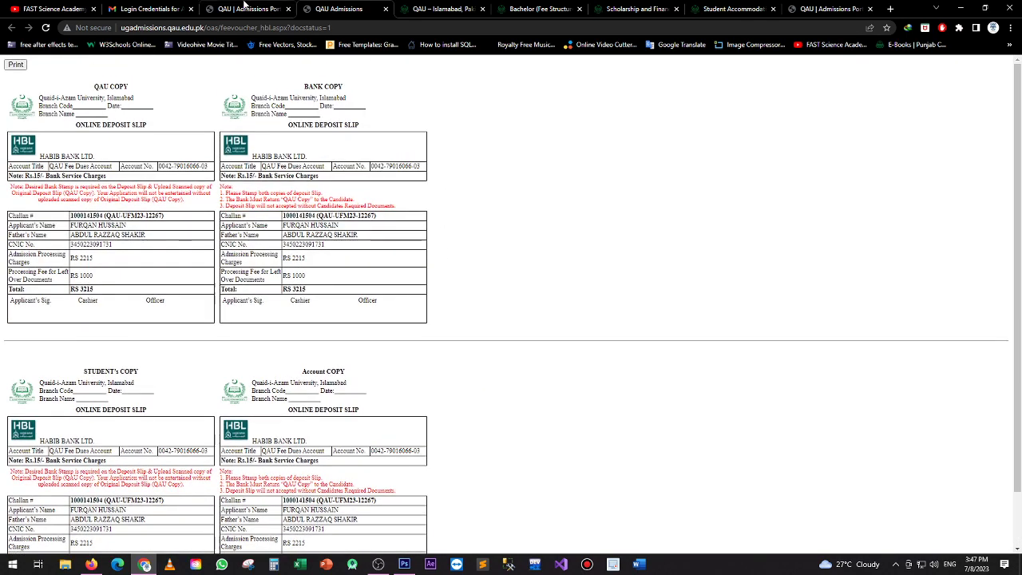
key("ctrl+shift+Tab")
left_click(534, 421)
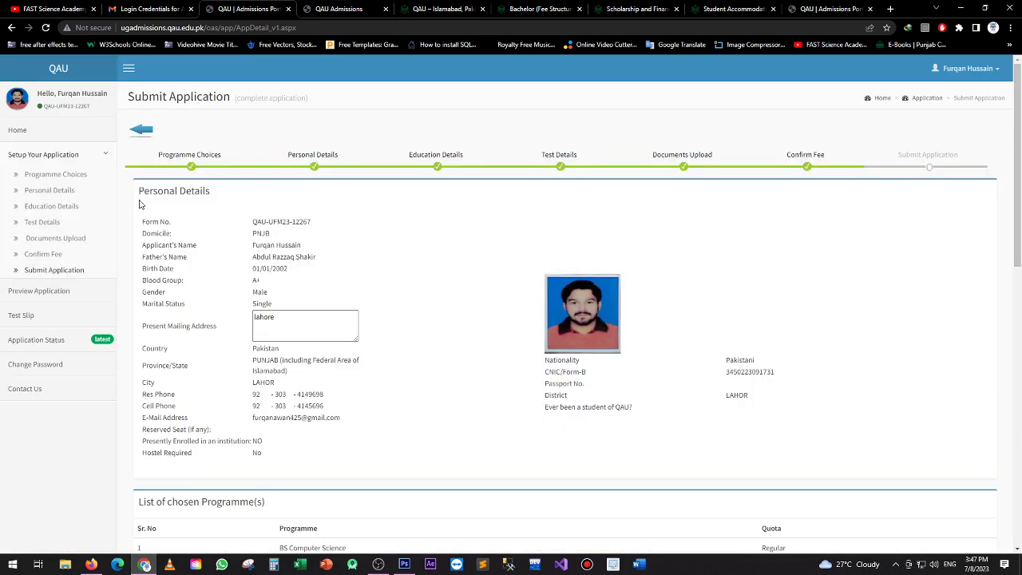
Attach the image file as the paid fee slip and submit the application, confirming with OK
scroll(507, 338, "down", 2)
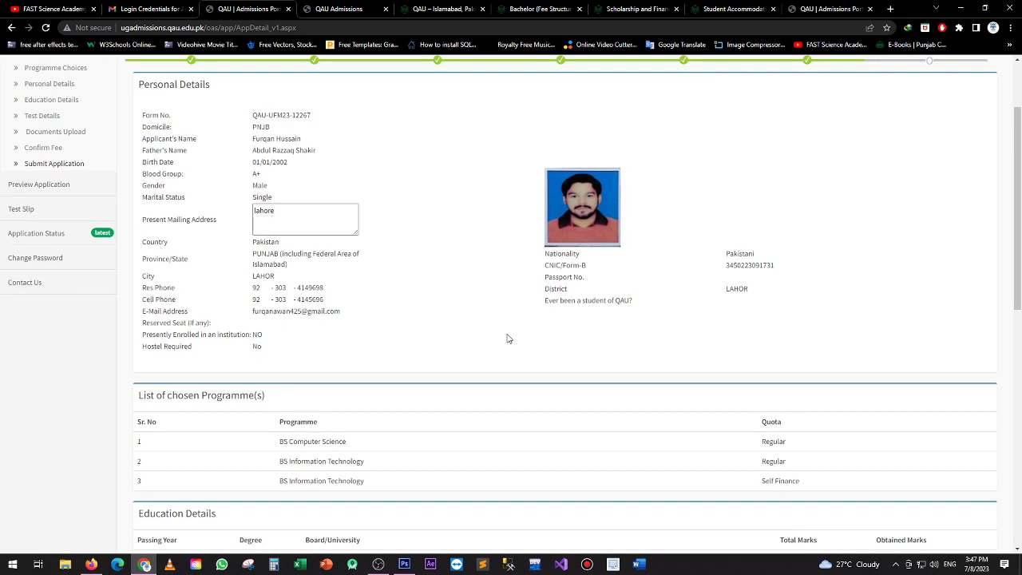
scroll(506, 338, "up", 3)
scroll(507, 340, "down", 10)
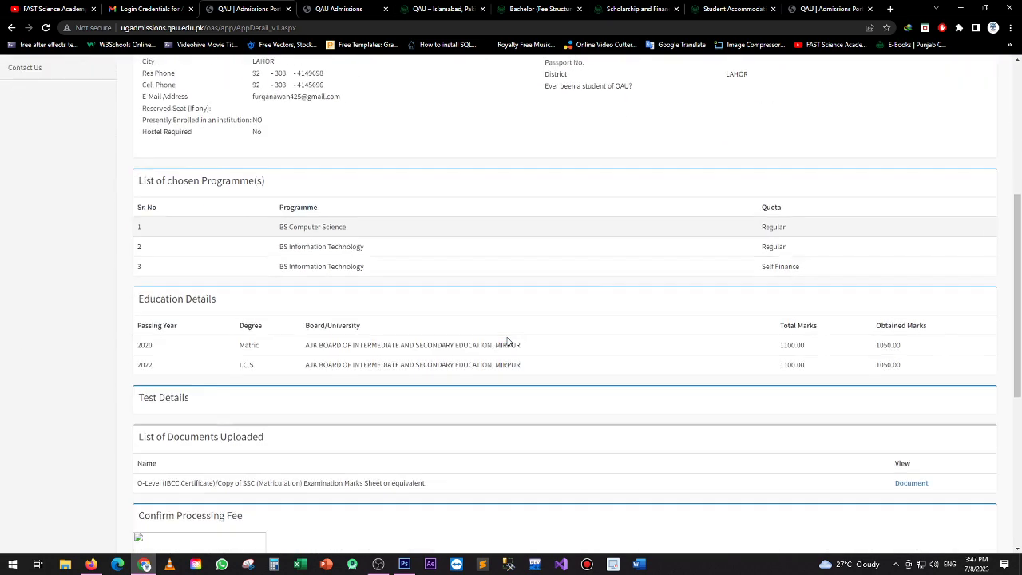
scroll(507, 341, "down", 3)
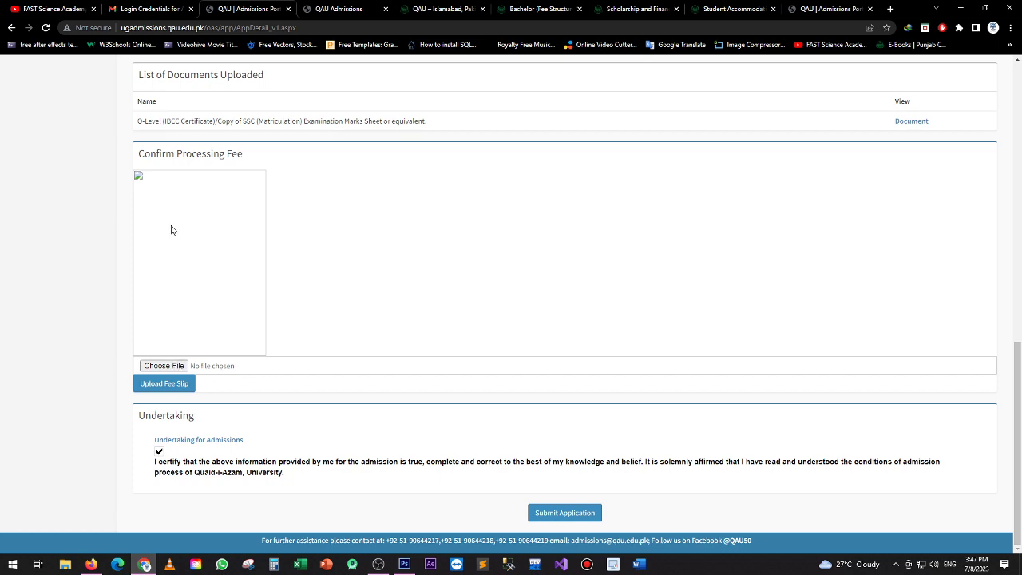
left_click(172, 367)
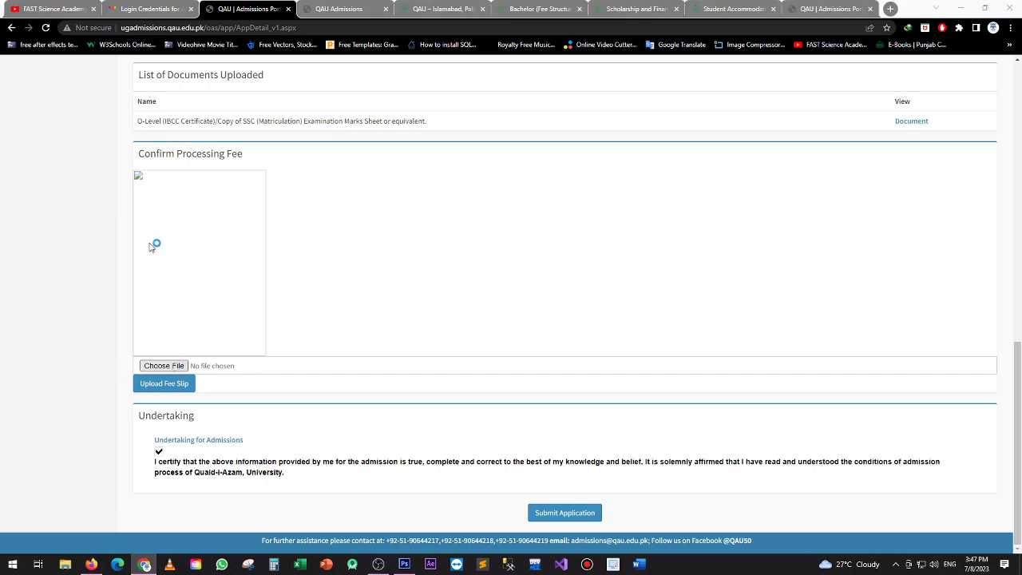
double_click(133, 111)
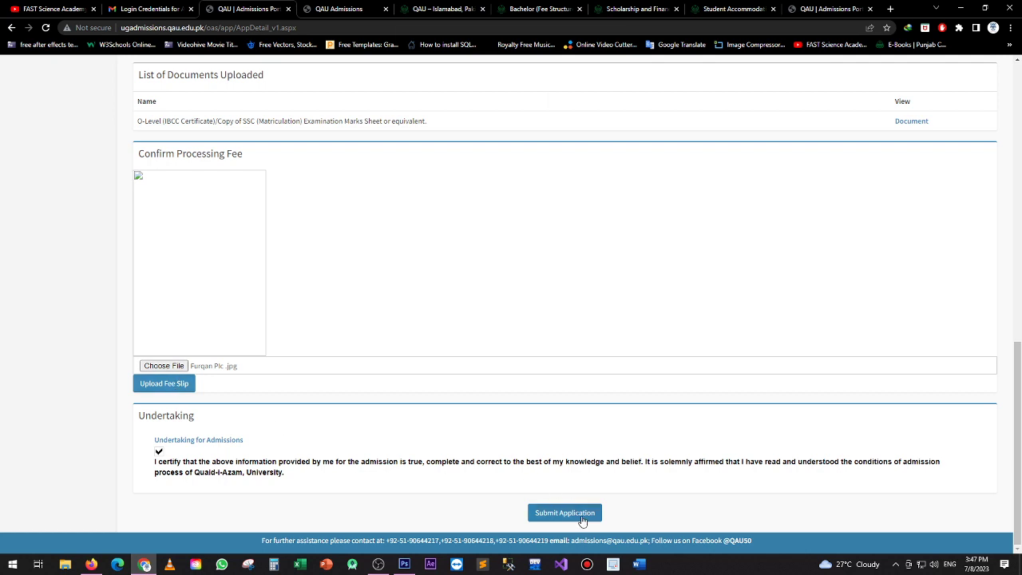
left_click(583, 517)
left_click(563, 110)
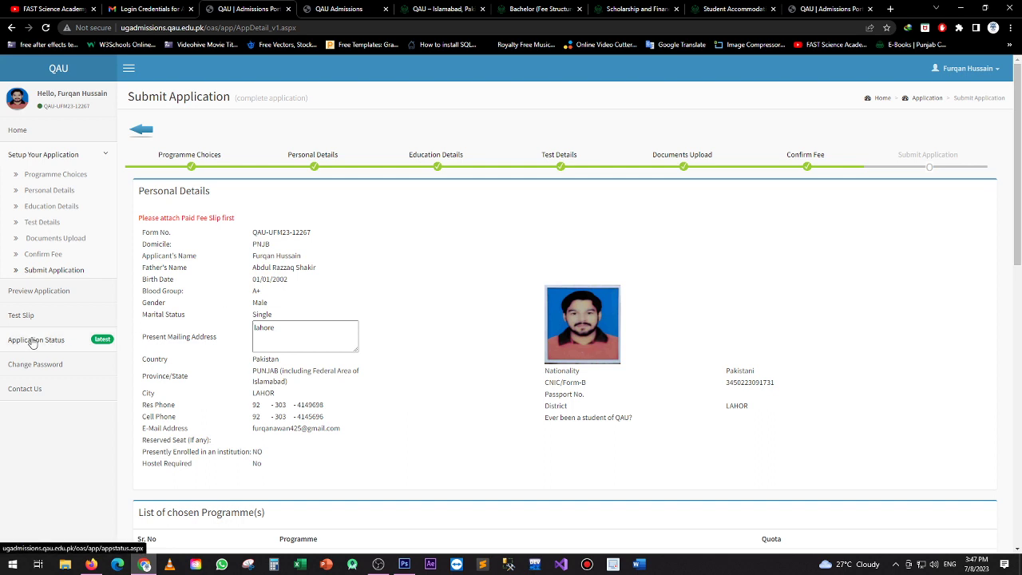
left_click(33, 340)
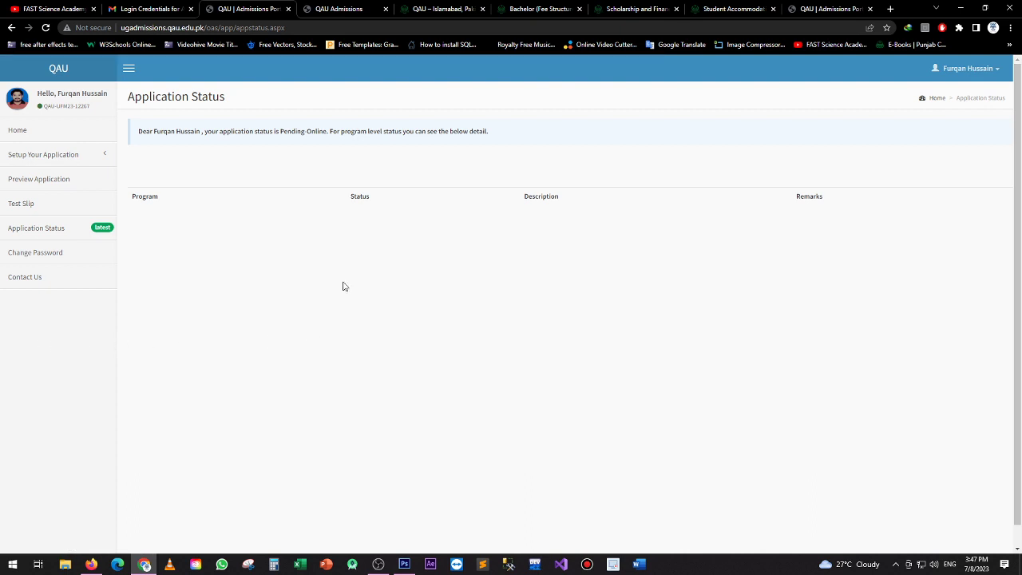
Check the status reads Pending-Online, preview the full application, then sign out
left_click(43, 229)
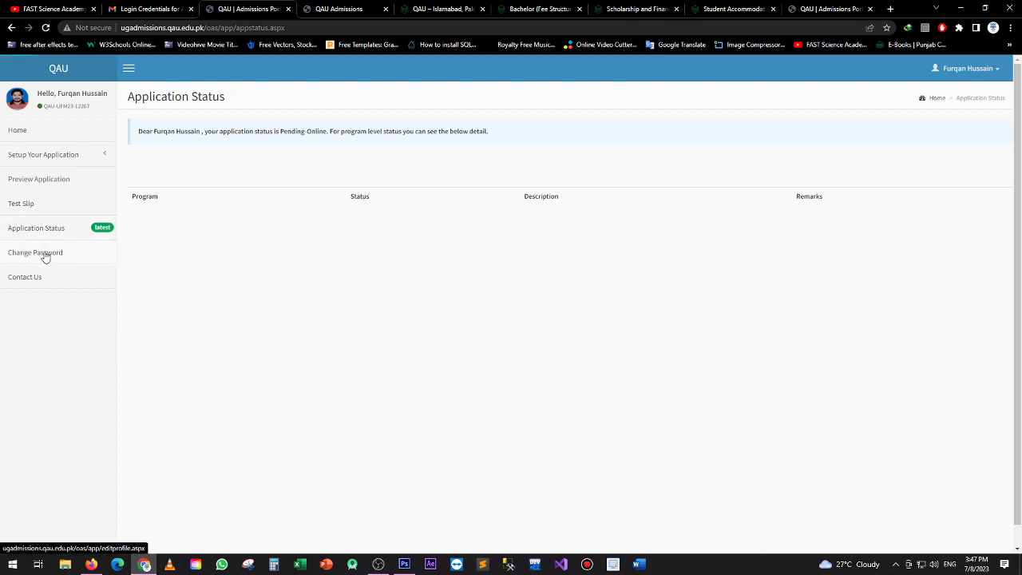
left_click(45, 255)
left_click(30, 230)
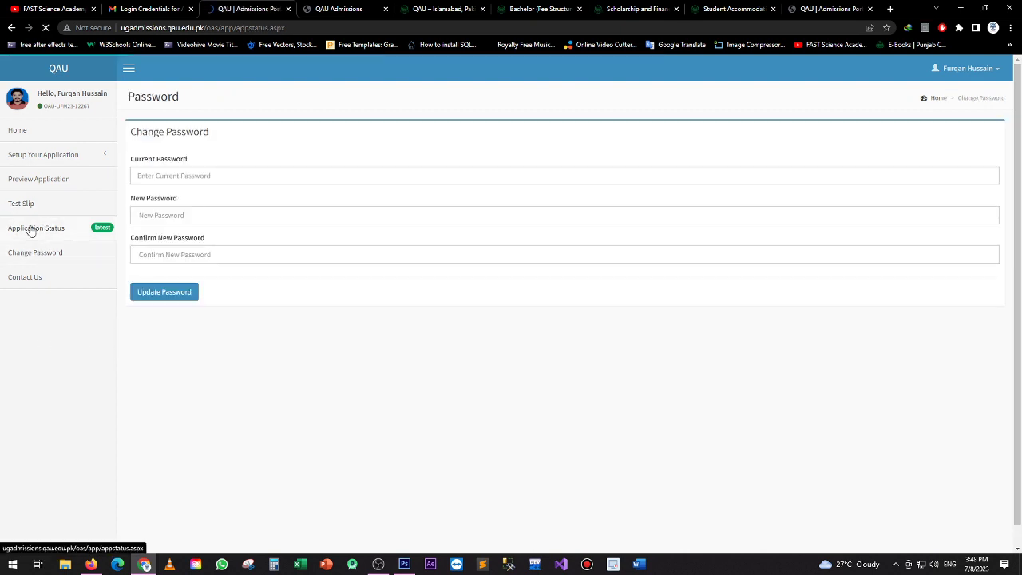
left_click(35, 156)
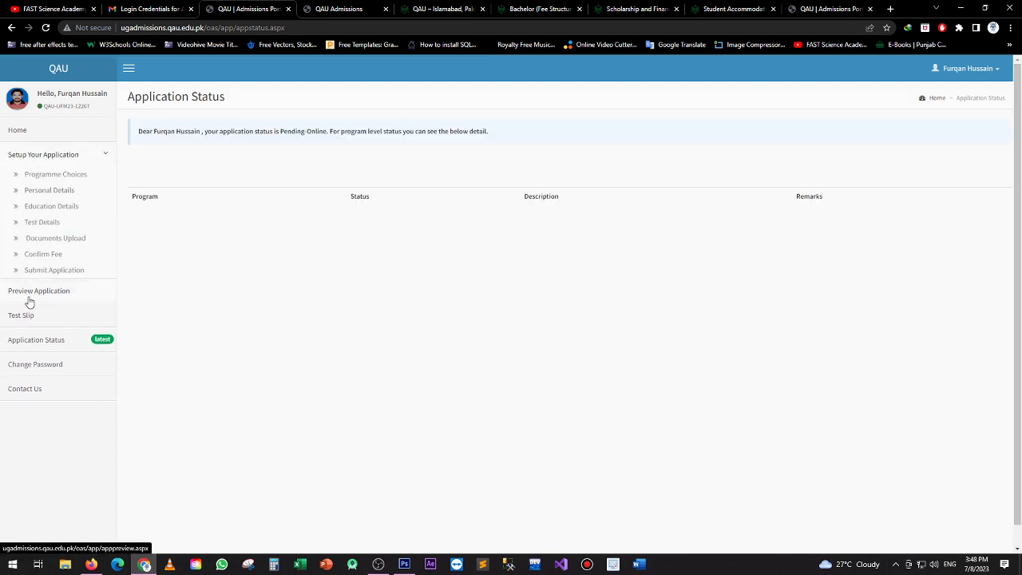
left_click(43, 293)
scroll(519, 310, "down", 5)
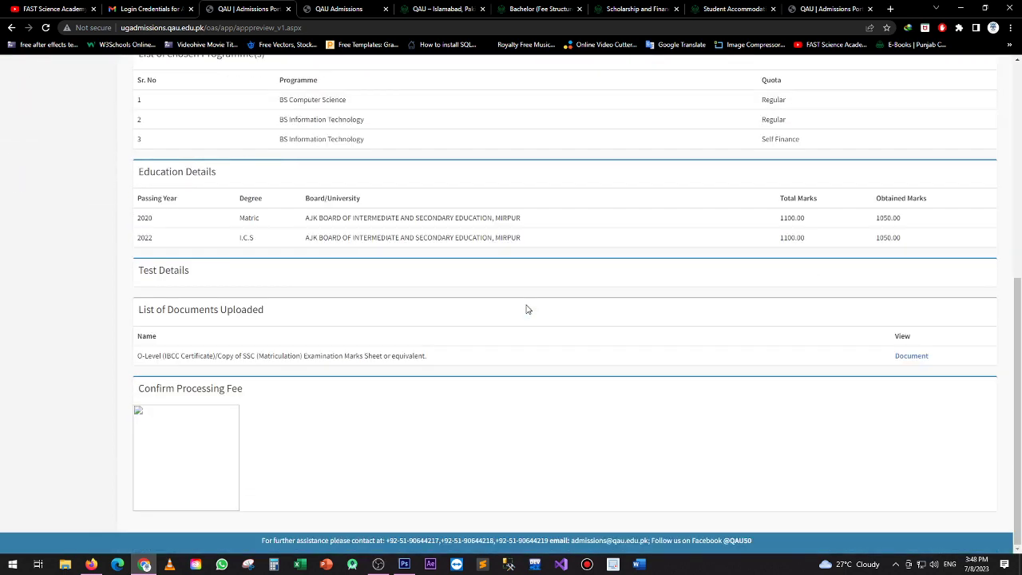
scroll(526, 309, "up", 5)
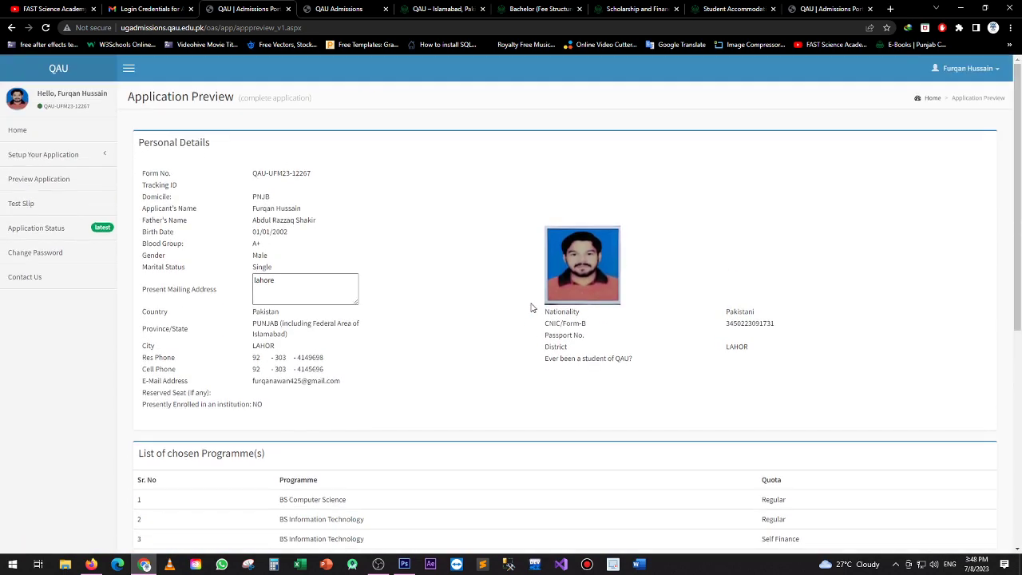
left_click(967, 68)
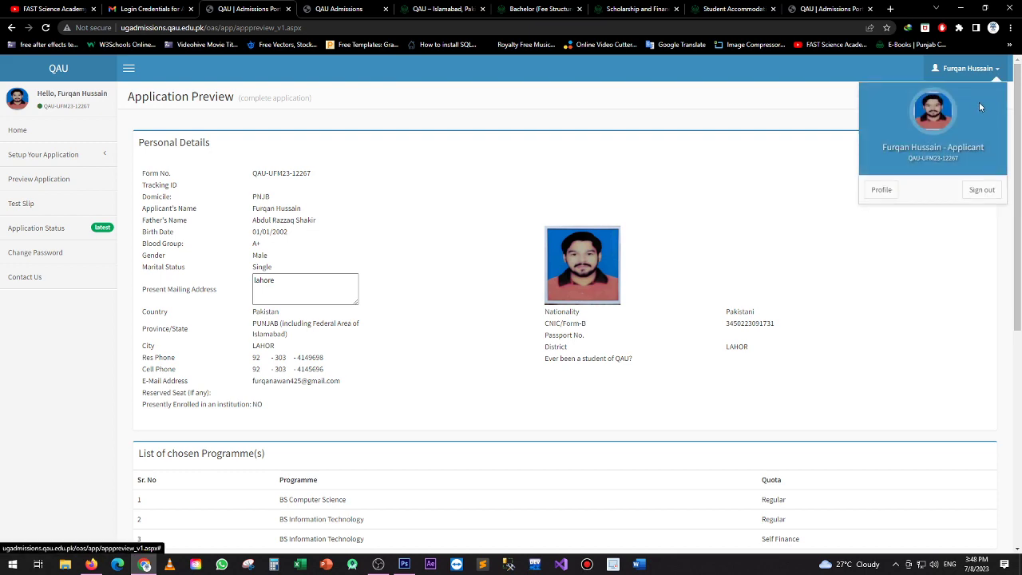
left_click(982, 191)
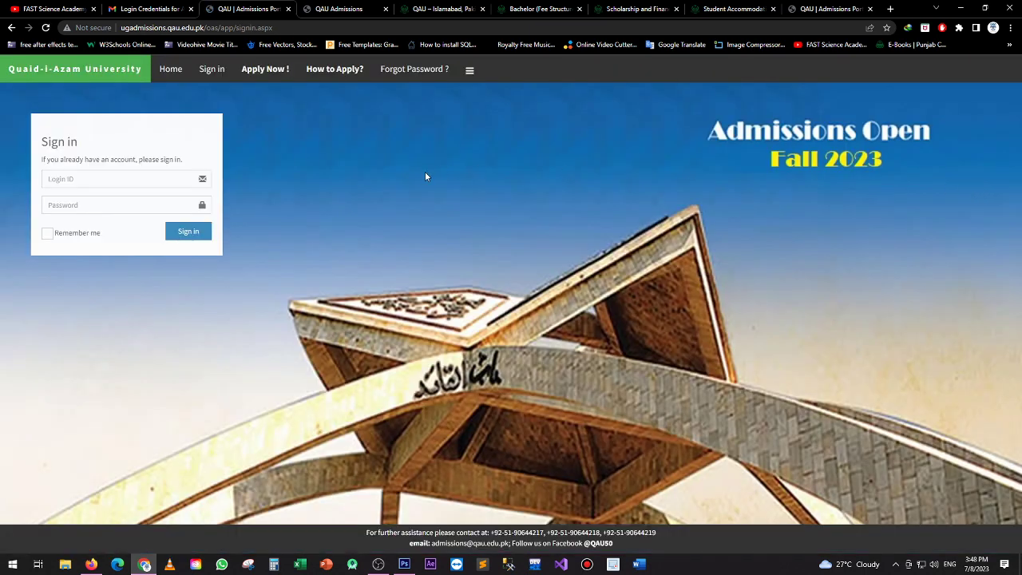
Show the FAST Science Academy YouTube Videos page, then bring the OBS window to the front
left_click(52, 8)
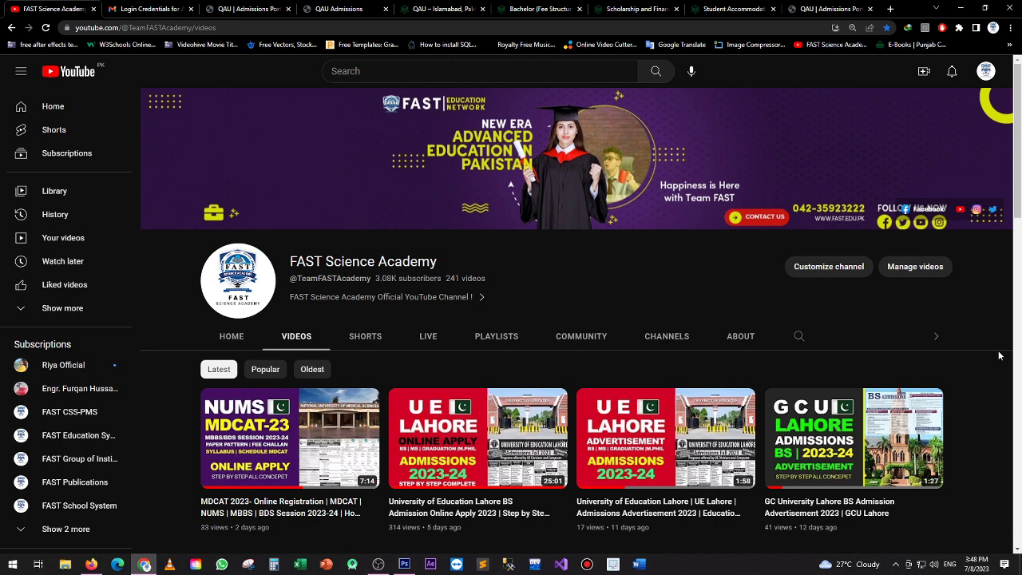
left_click(378, 563)
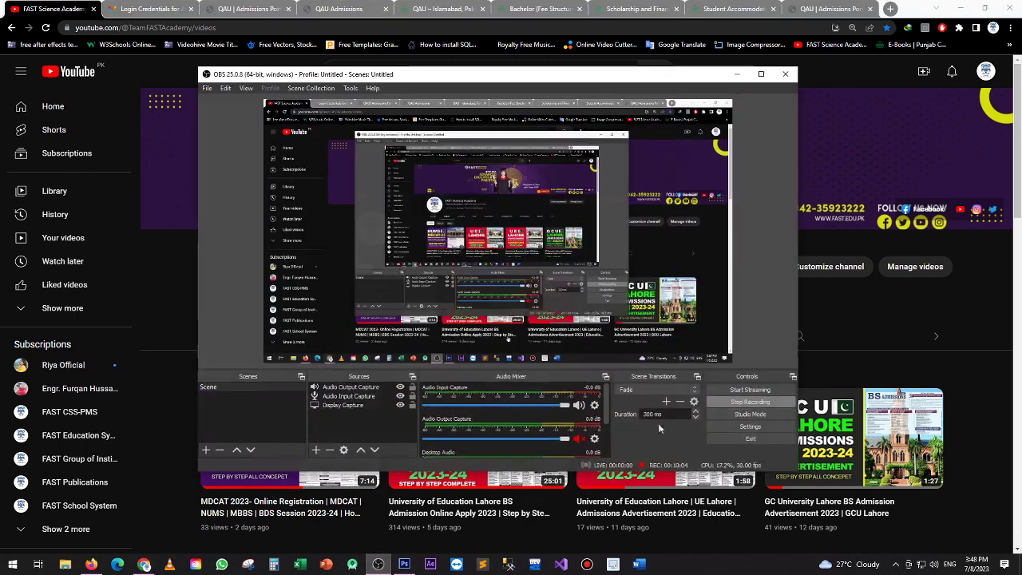